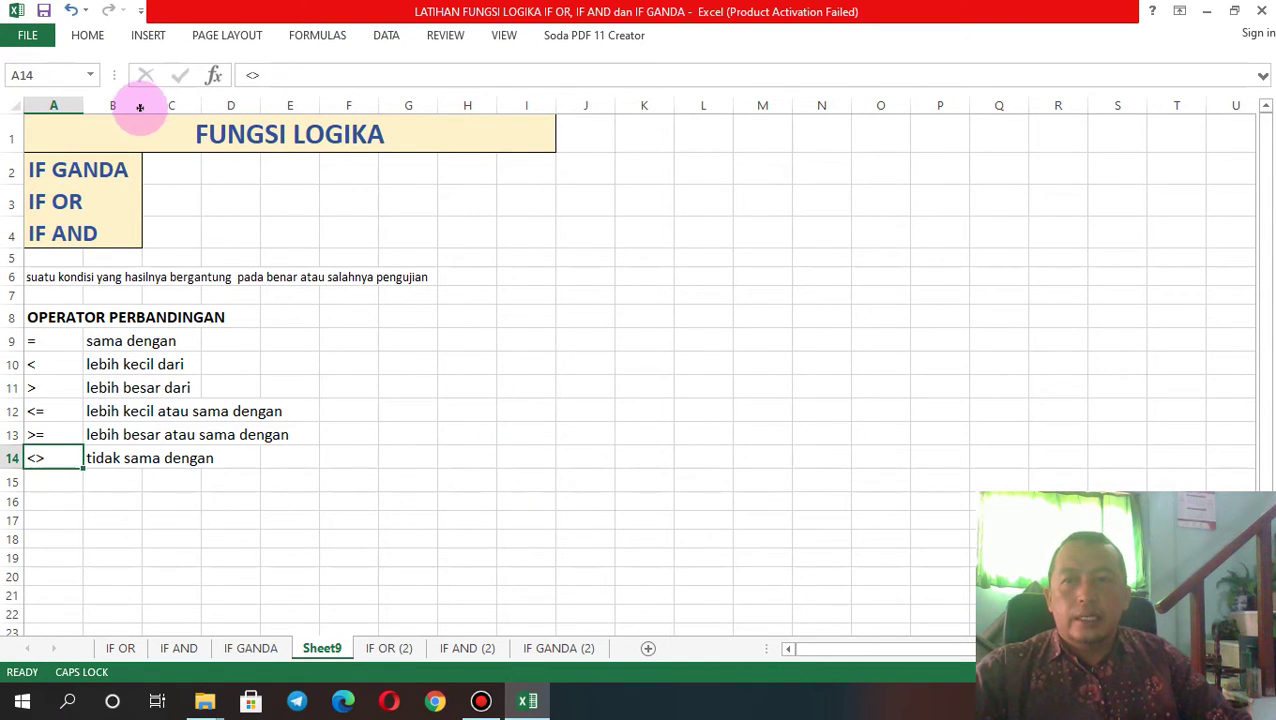
- Review the logical functions listed under FUNGSI LOGIKA and each comparison operator in the OPERATOR PERBANDINGAN list
click(110, 172)
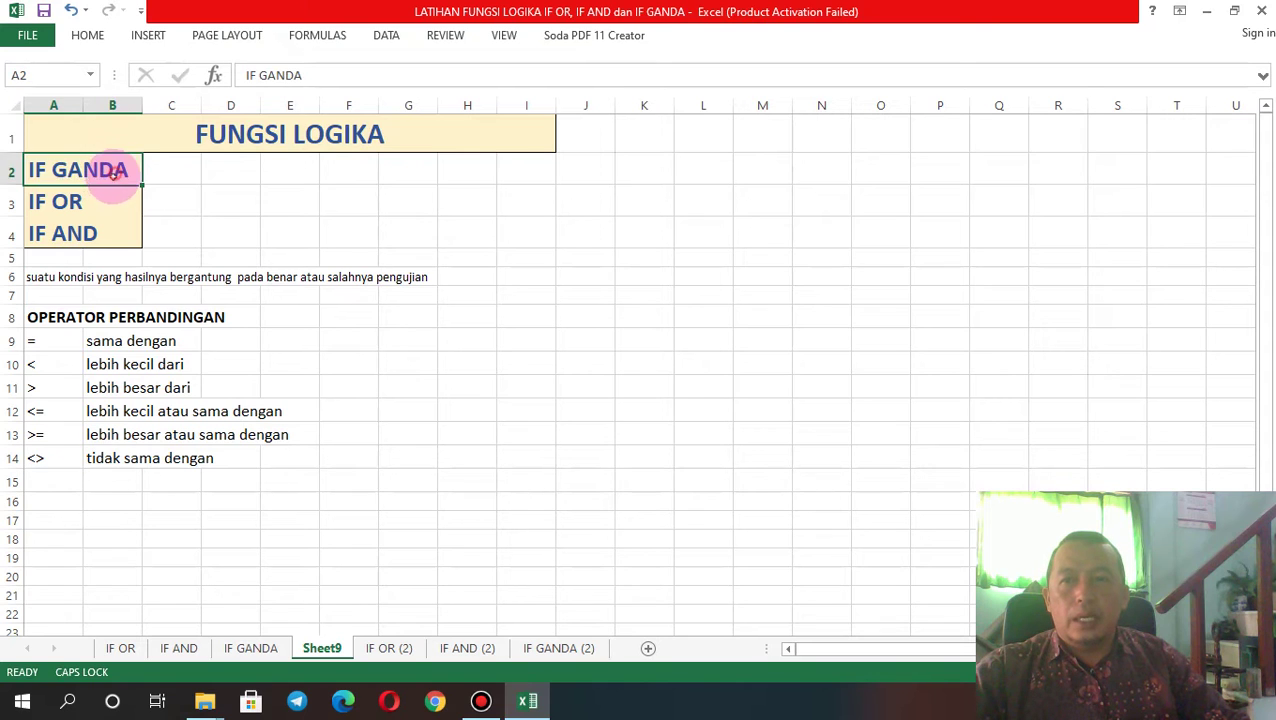
click(95, 206)
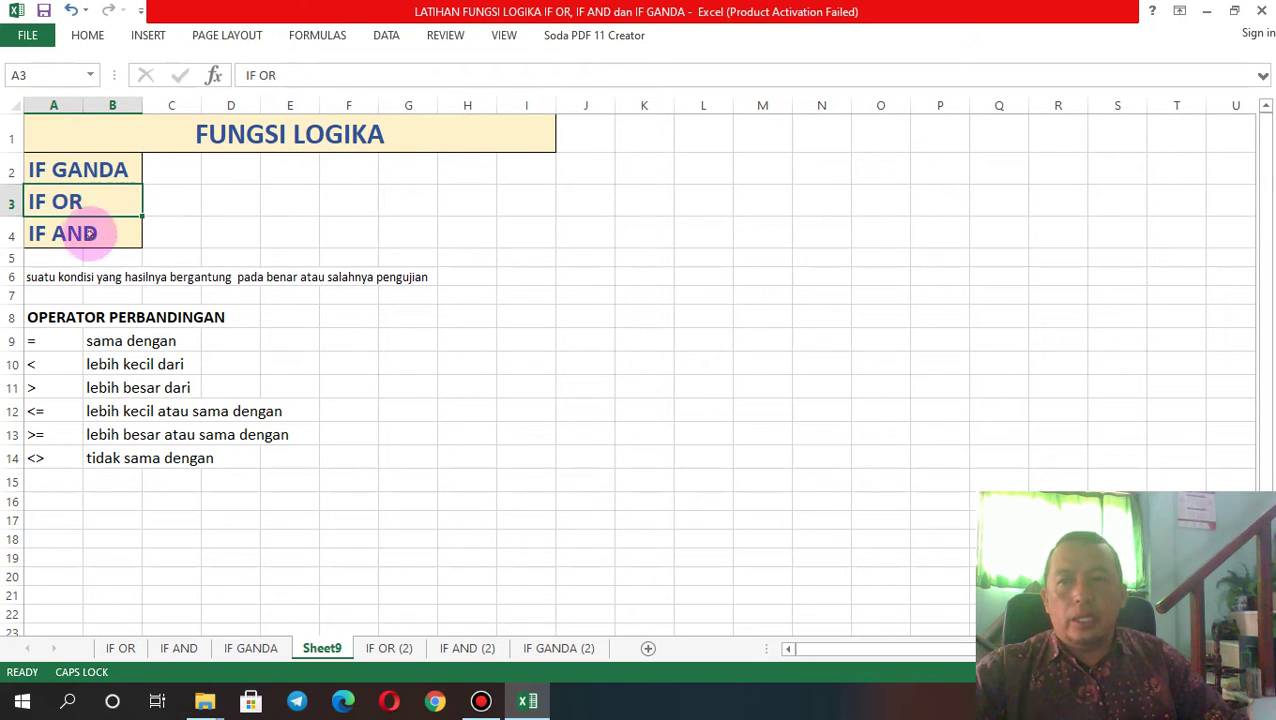
click(86, 234)
click(480, 145)
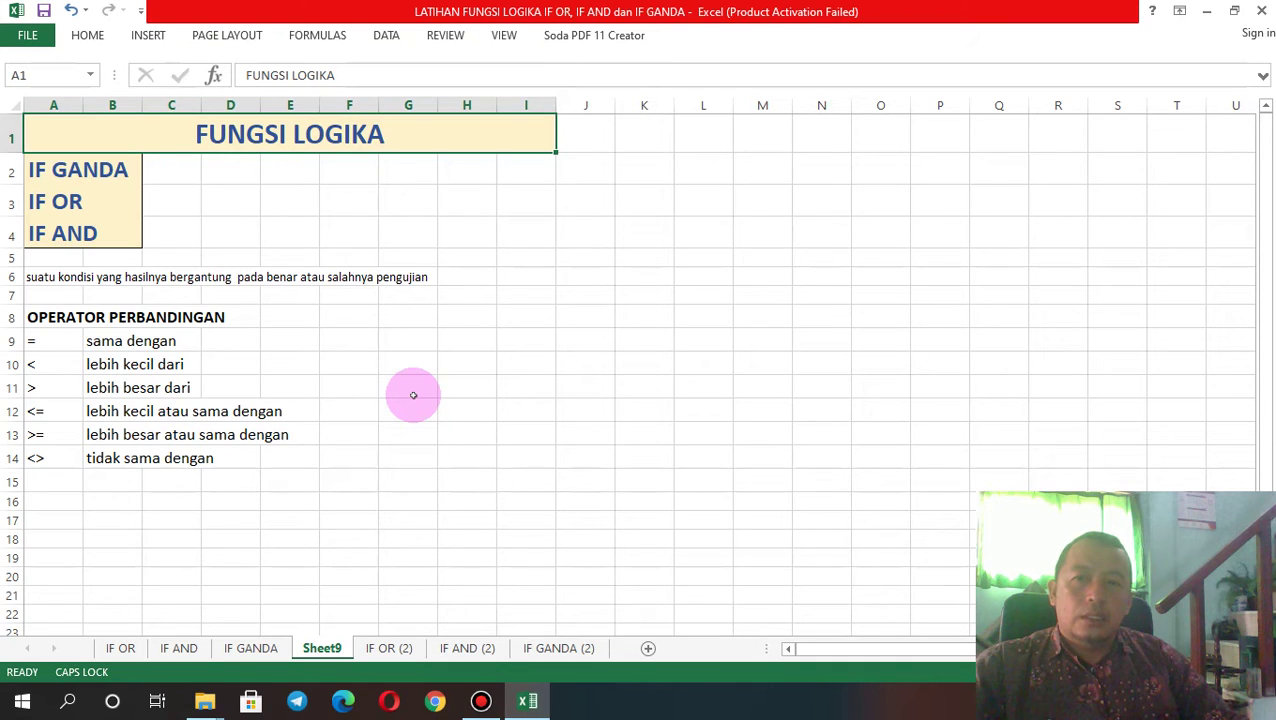
click(42, 343)
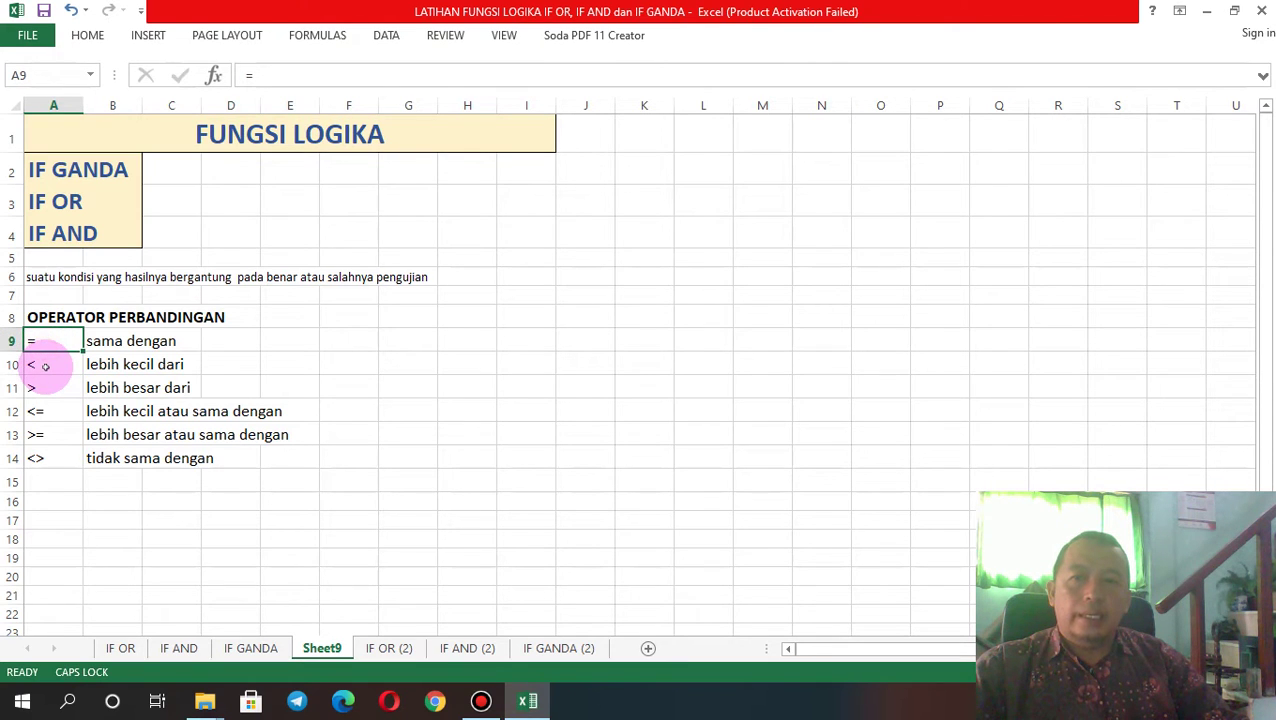
click(44, 366)
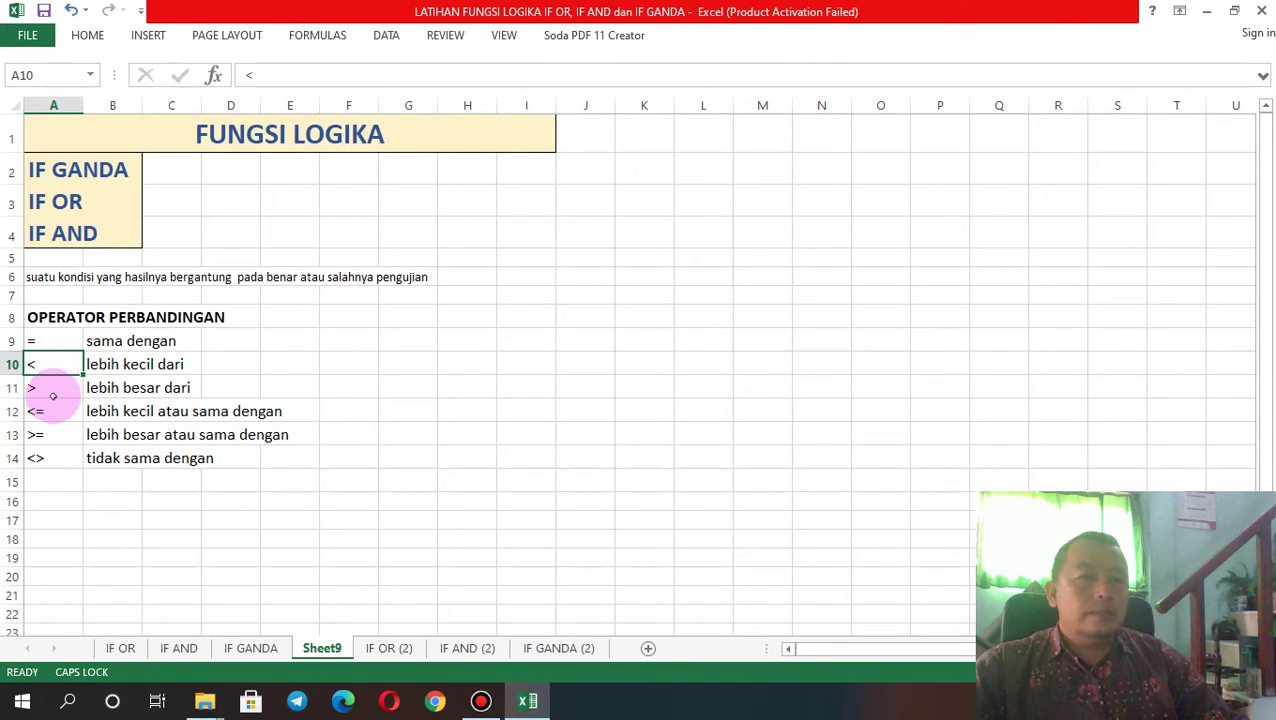
click(45, 388)
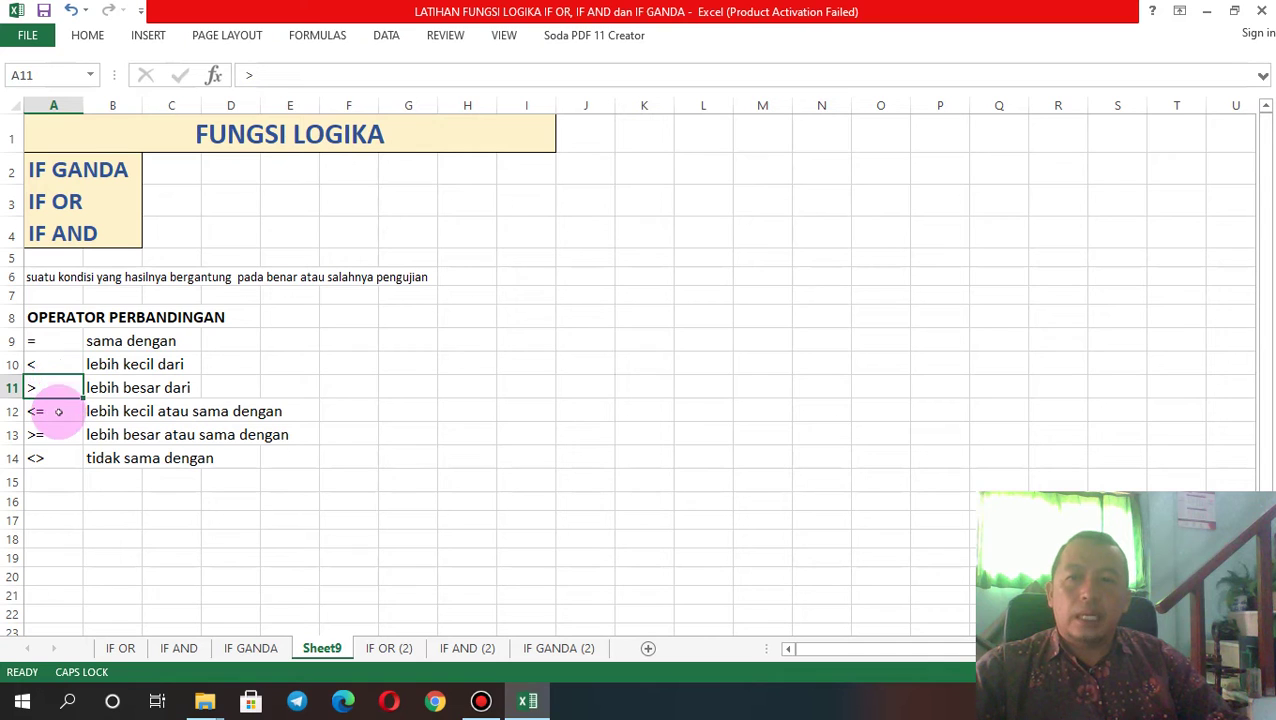
click(57, 414)
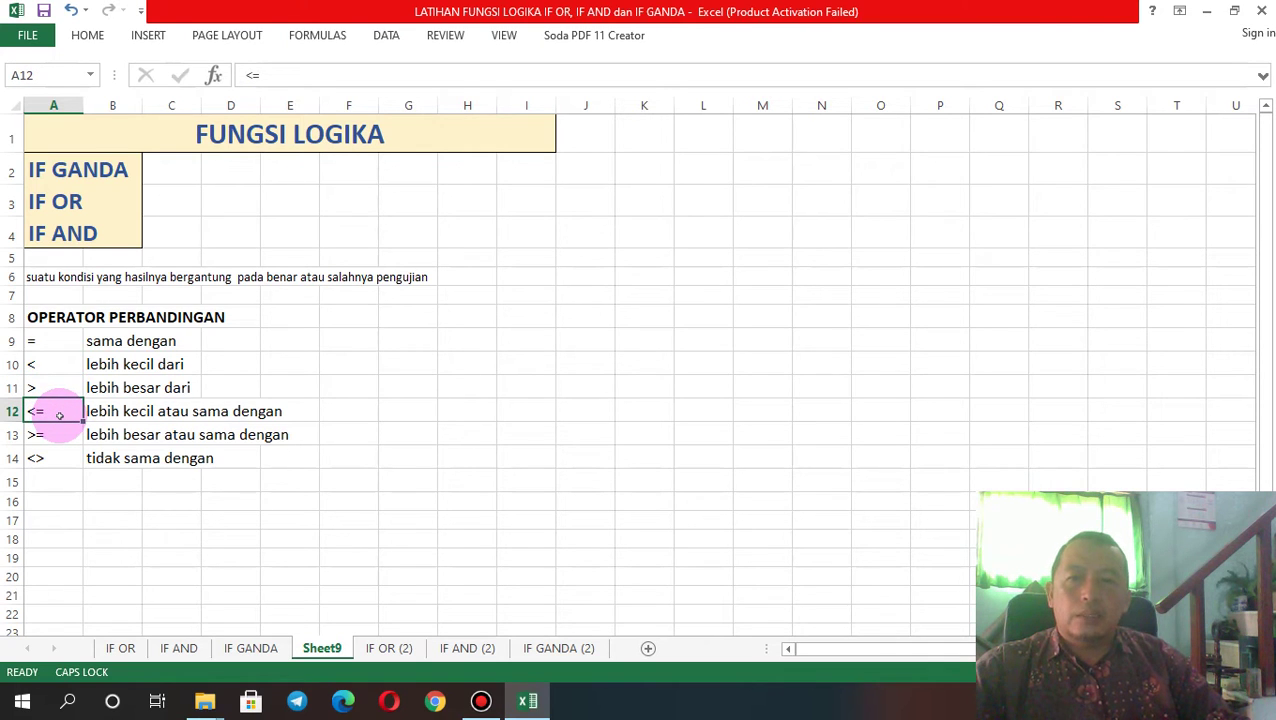
click(55, 436)
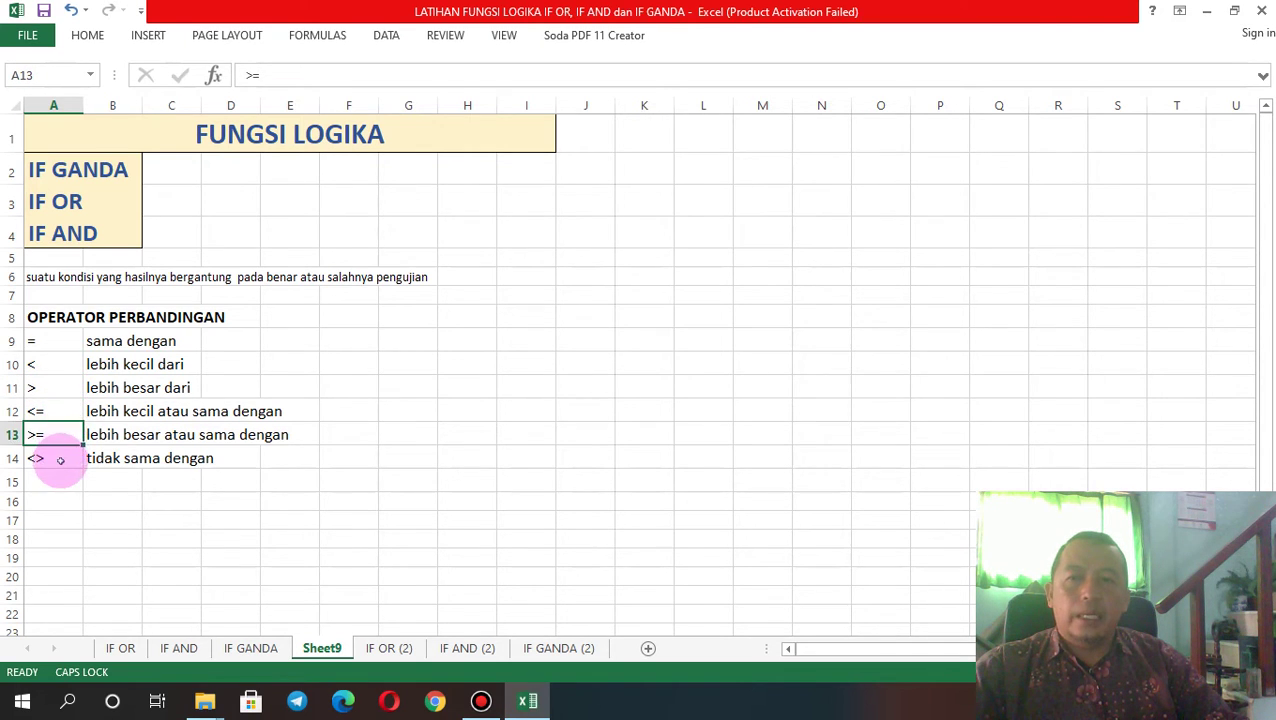
click(60, 460)
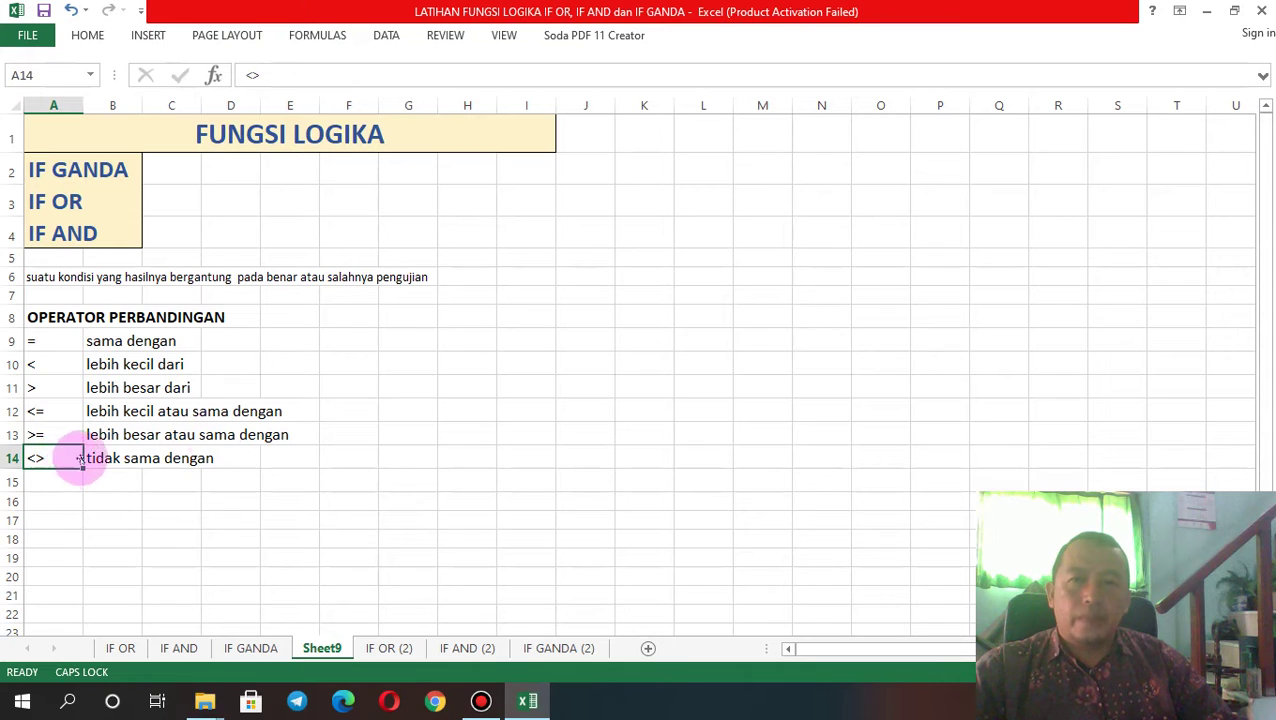
- Open the IF OR (2) sheet and read the IF OR rule and the dismissal condition below the table
click(385, 648)
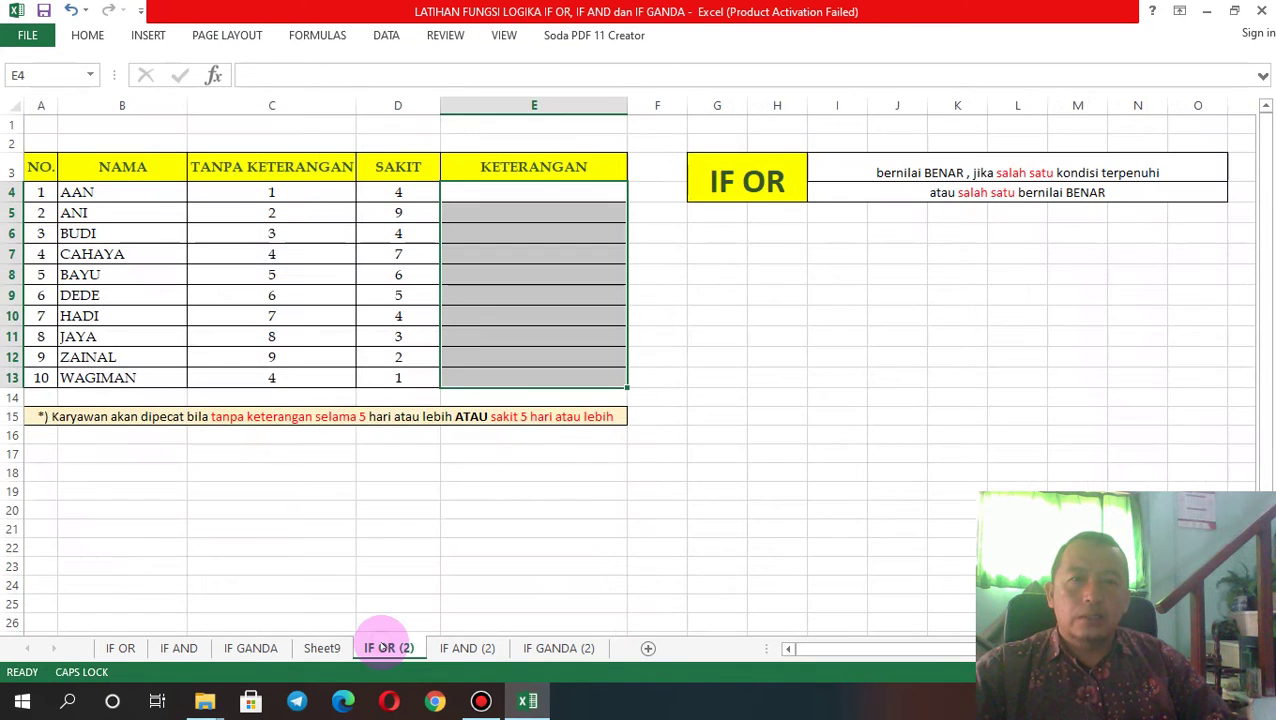
click(757, 180)
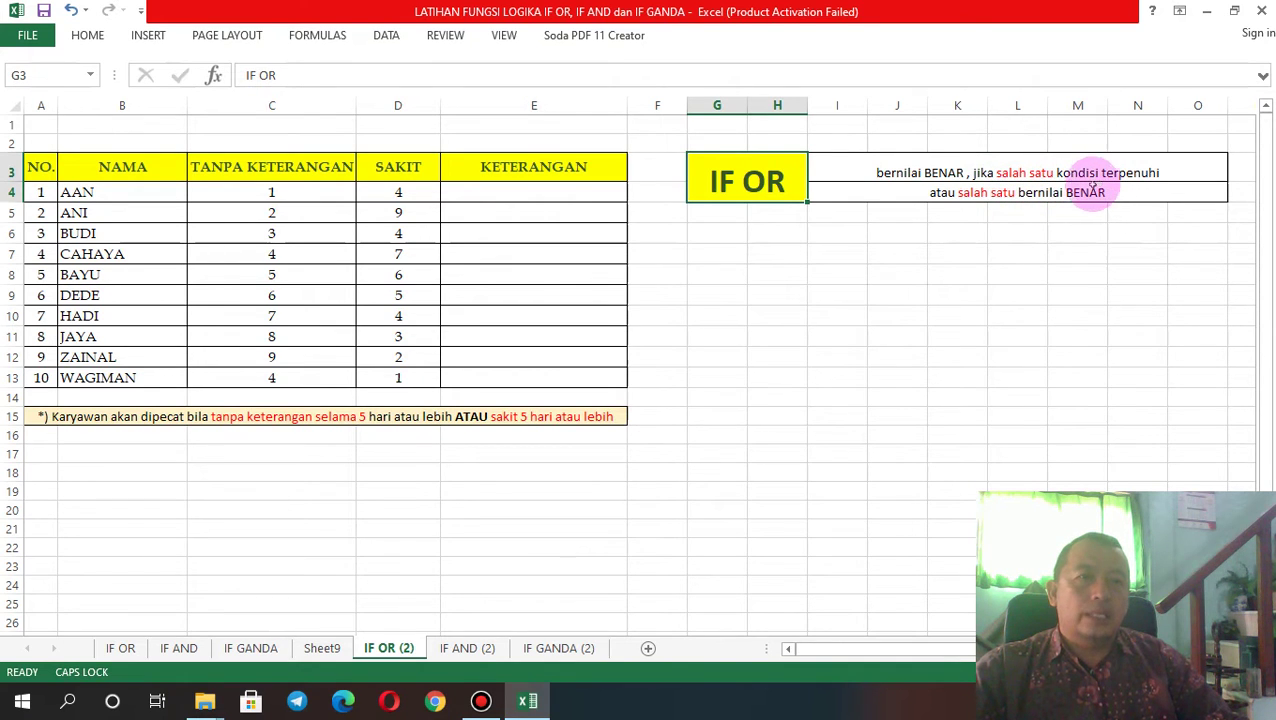
click(985, 198)
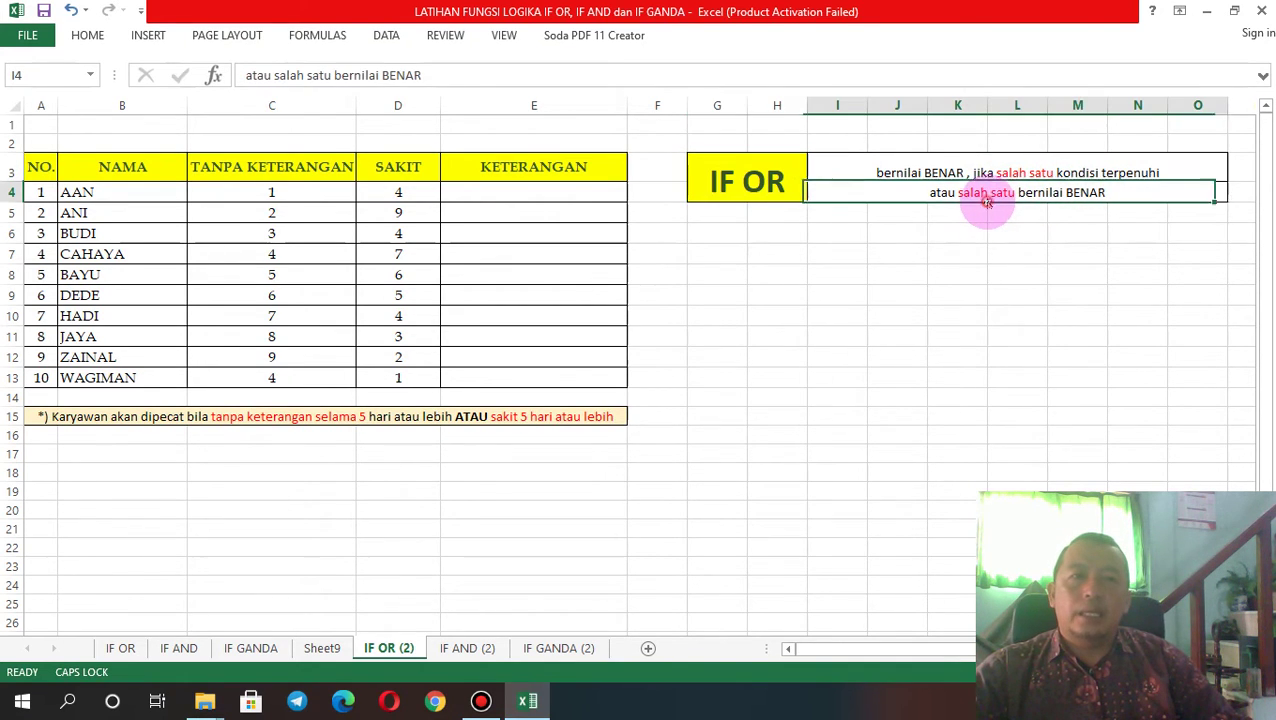
click(905, 174)
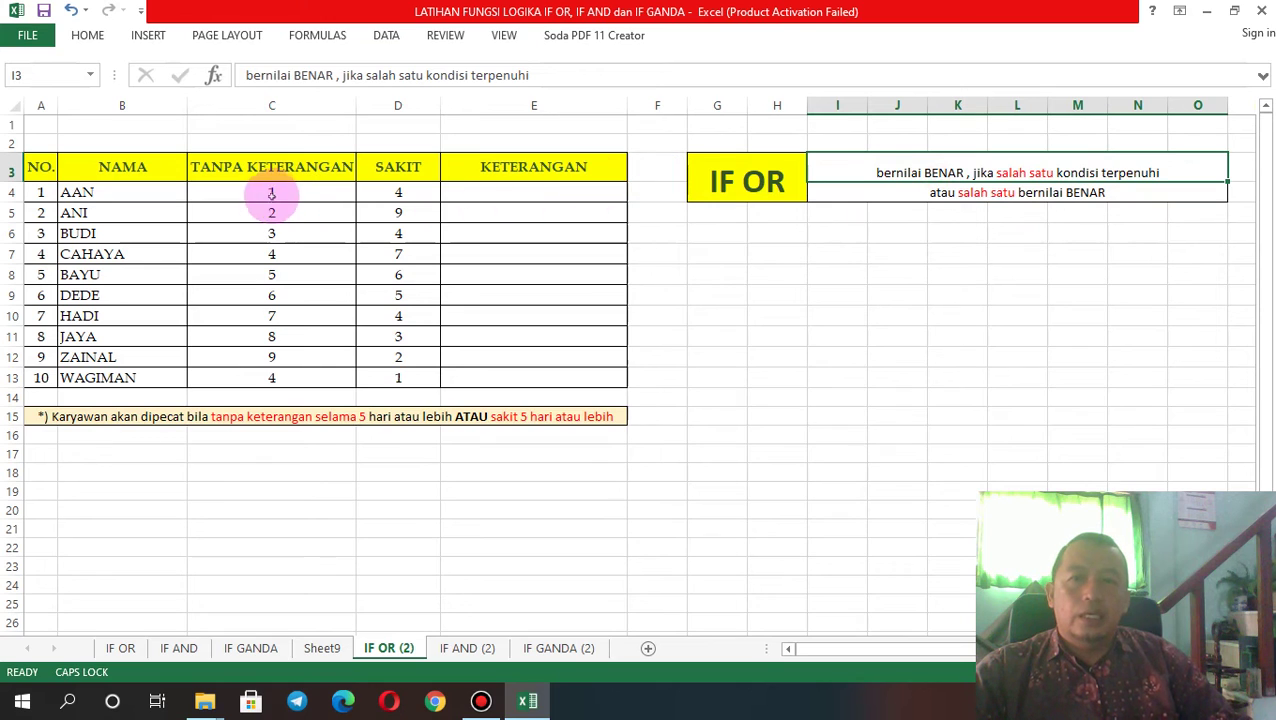
click(99, 418)
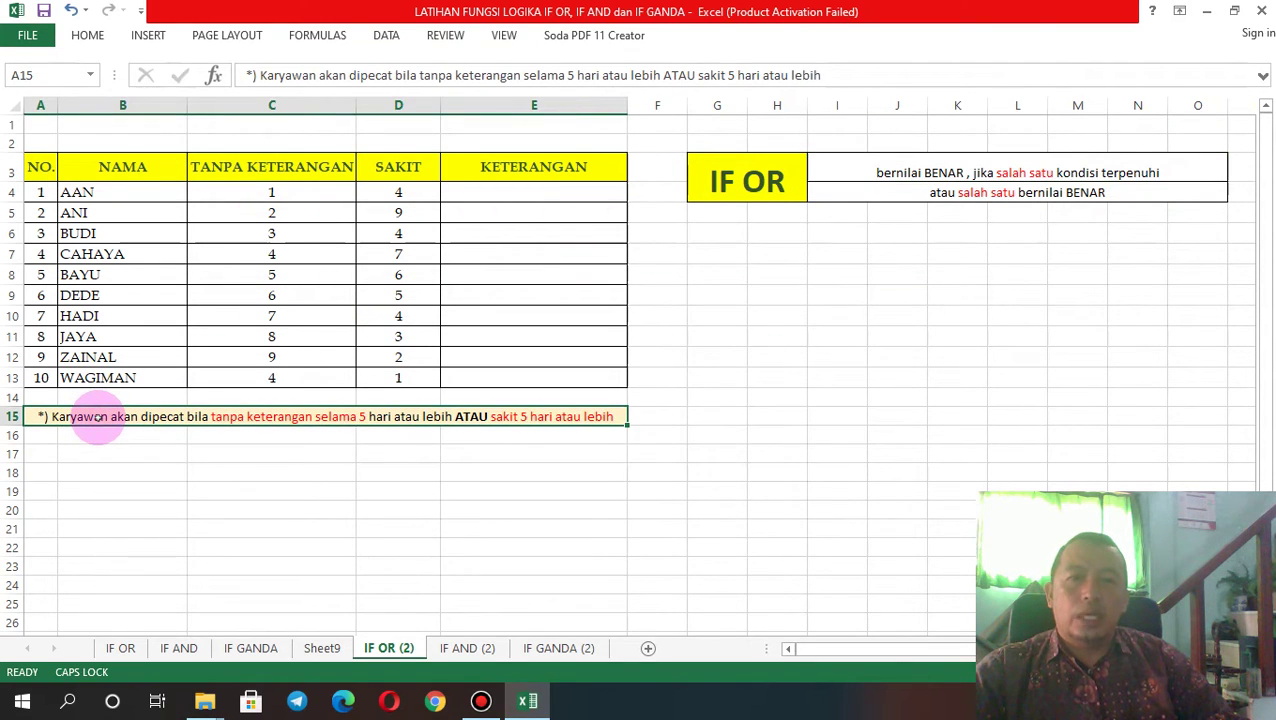
- Check the TANPA KETERANGAN and SAKIT values in rows 4 and 10 against the dismissal condition
click(283, 192)
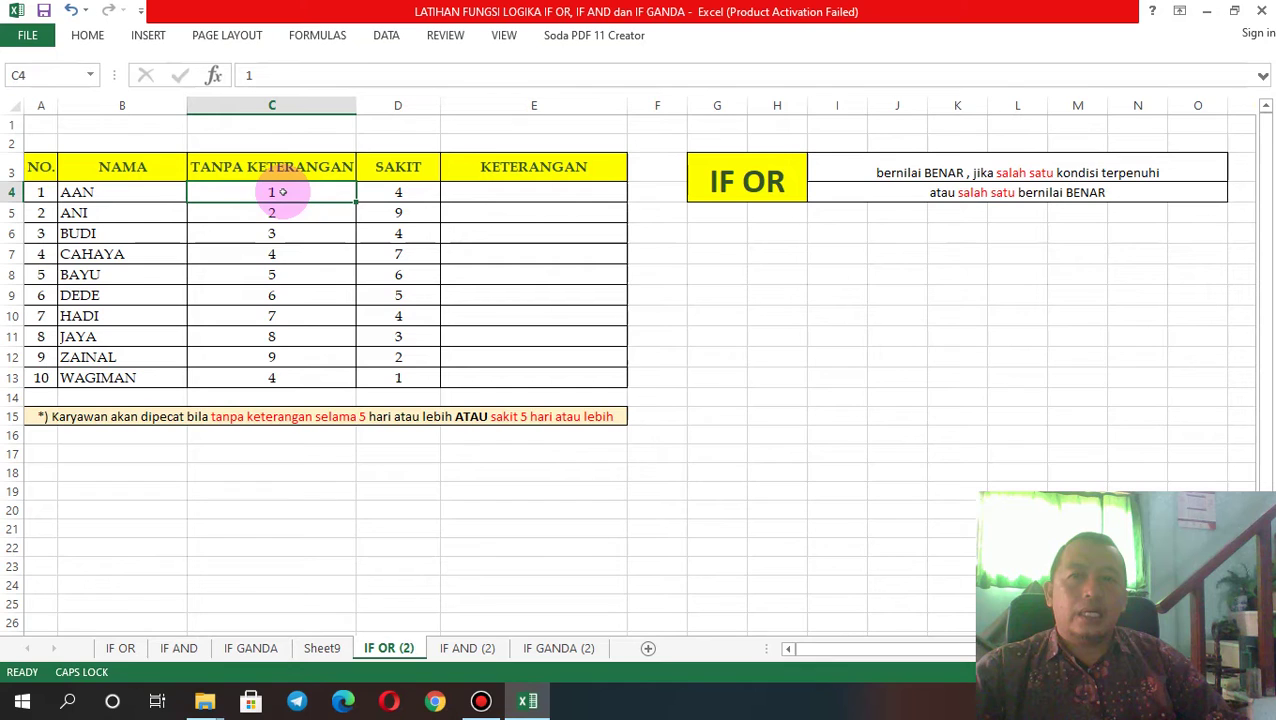
click(401, 190)
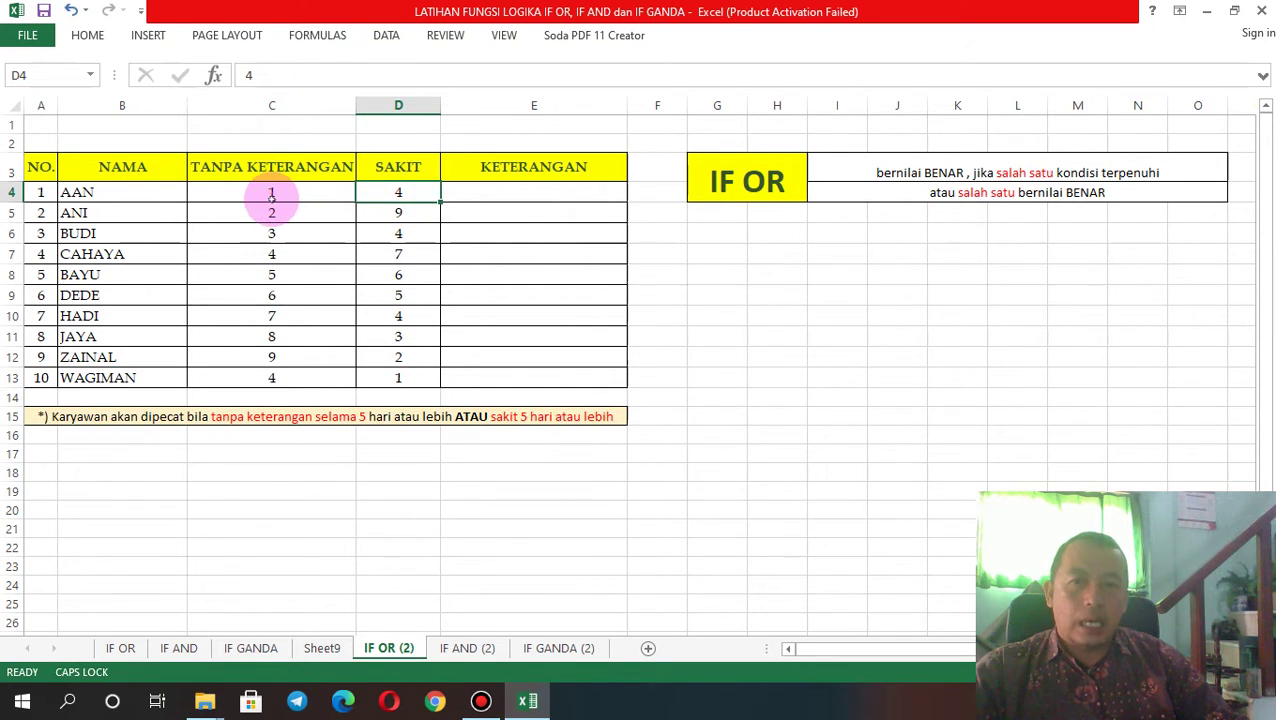
click(282, 193)
click(398, 192)
click(270, 192)
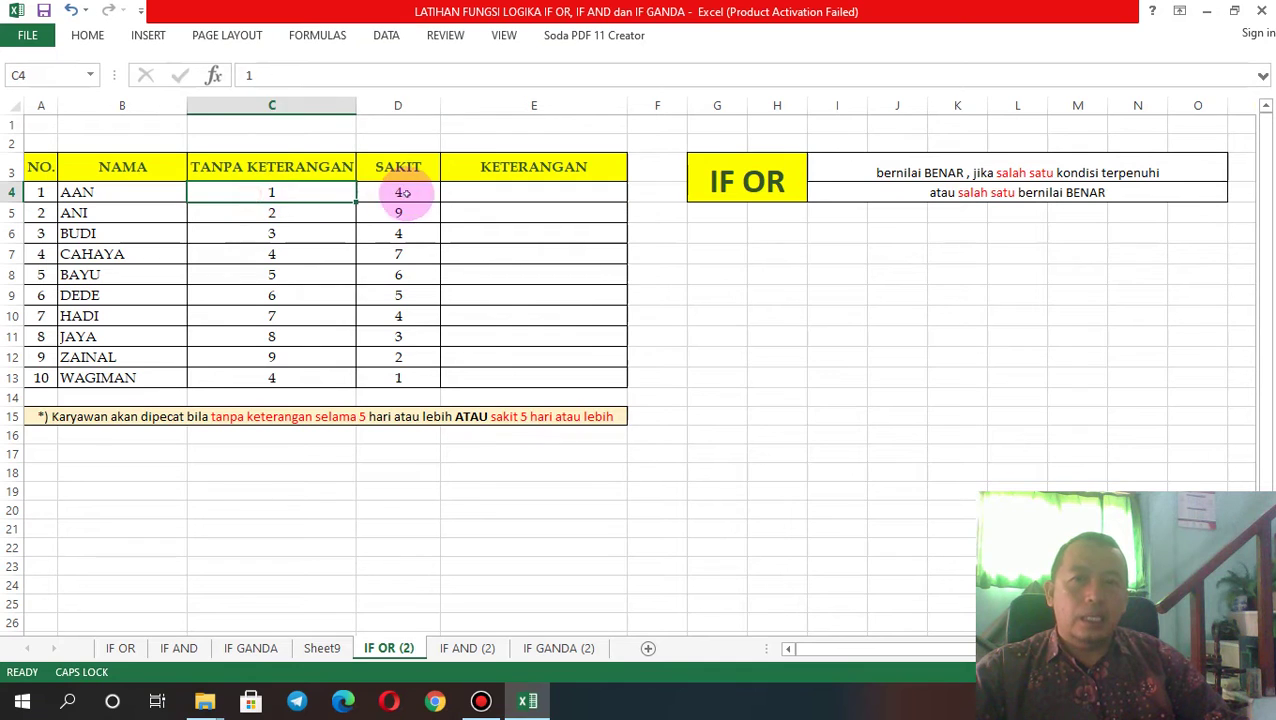
click(400, 192)
click(270, 191)
click(398, 190)
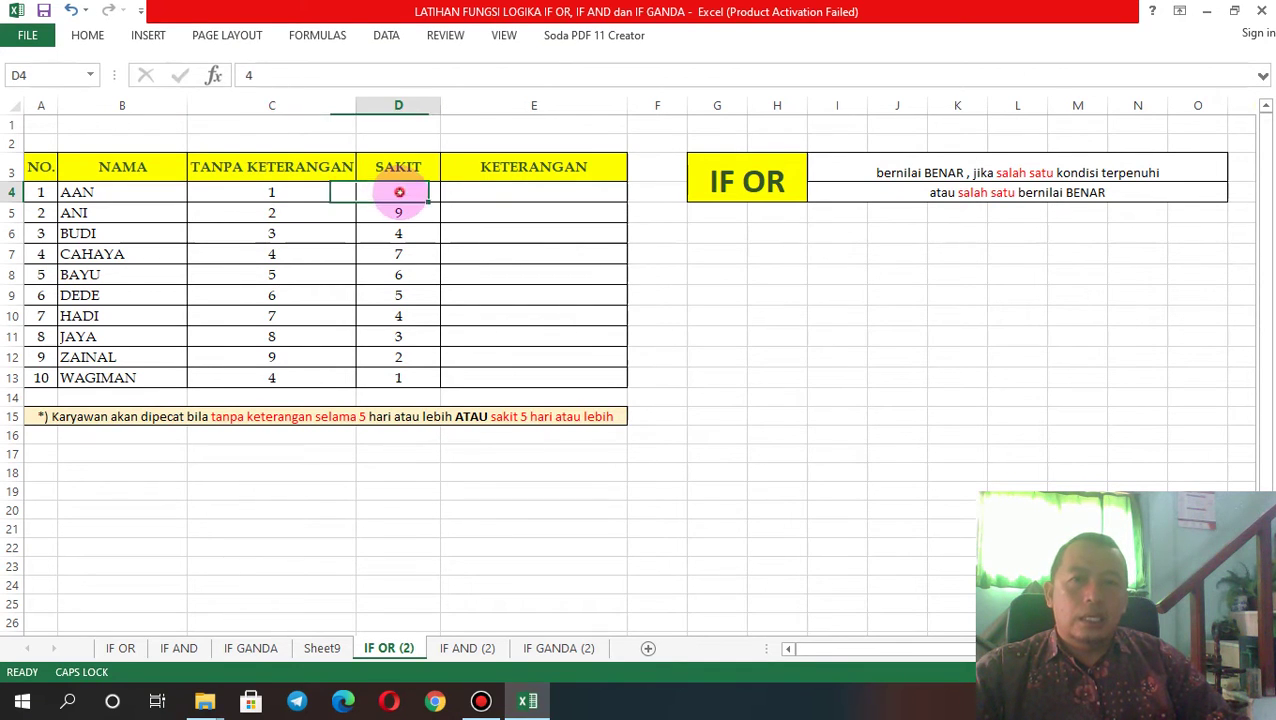
click(536, 192)
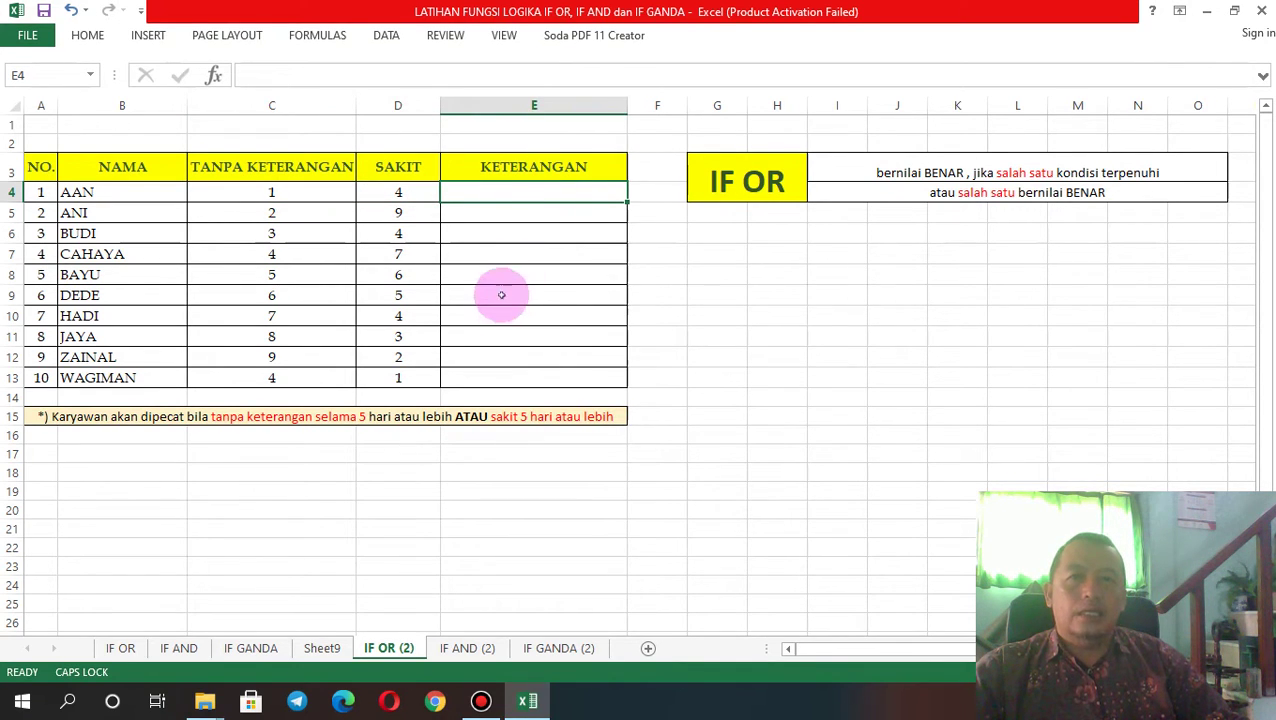
click(134, 315)
click(293, 314)
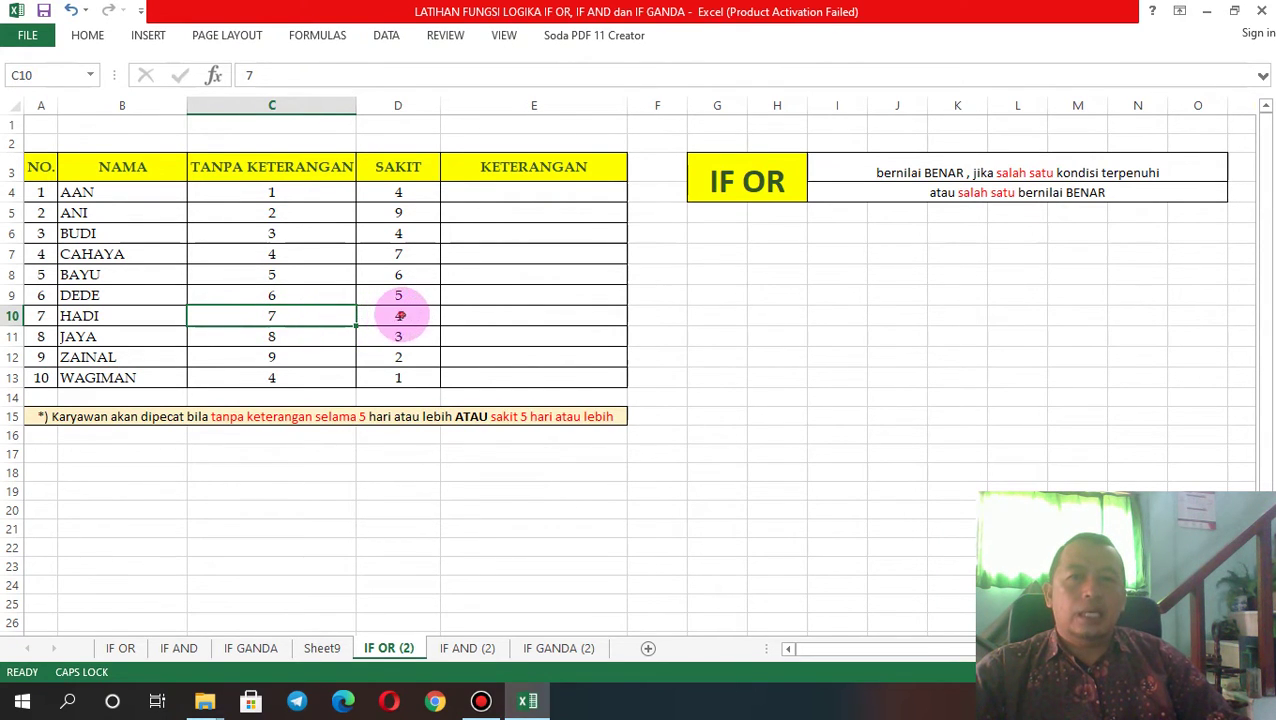
click(399, 316)
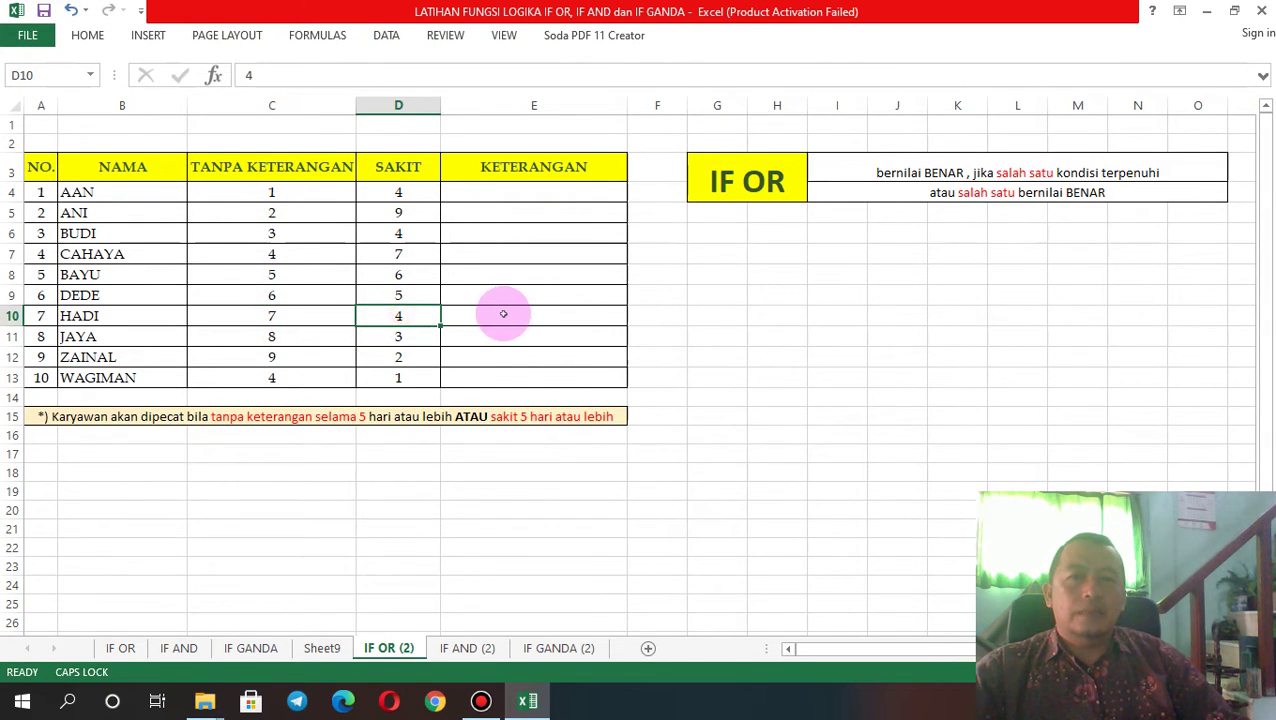
click(292, 318)
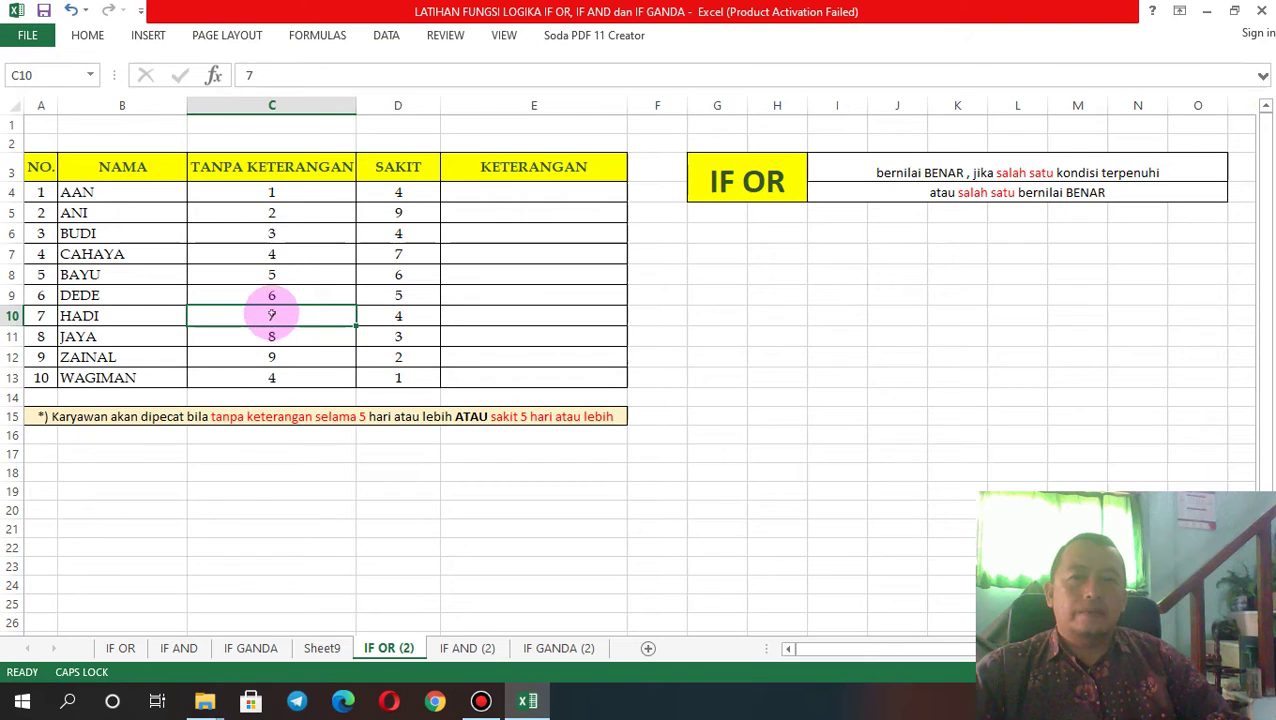
- Start an IF formula in cell E4 with a nested OR test whose first condition is C4>=5
click(468, 194)
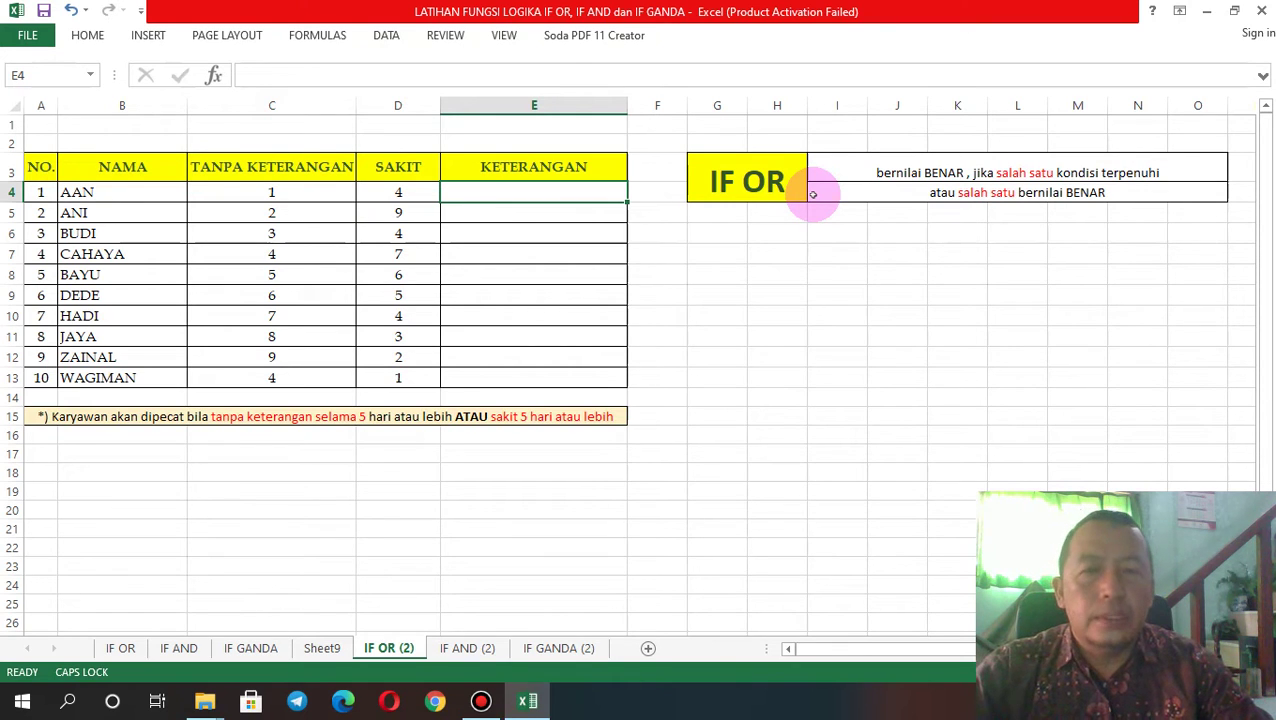
text(=I)
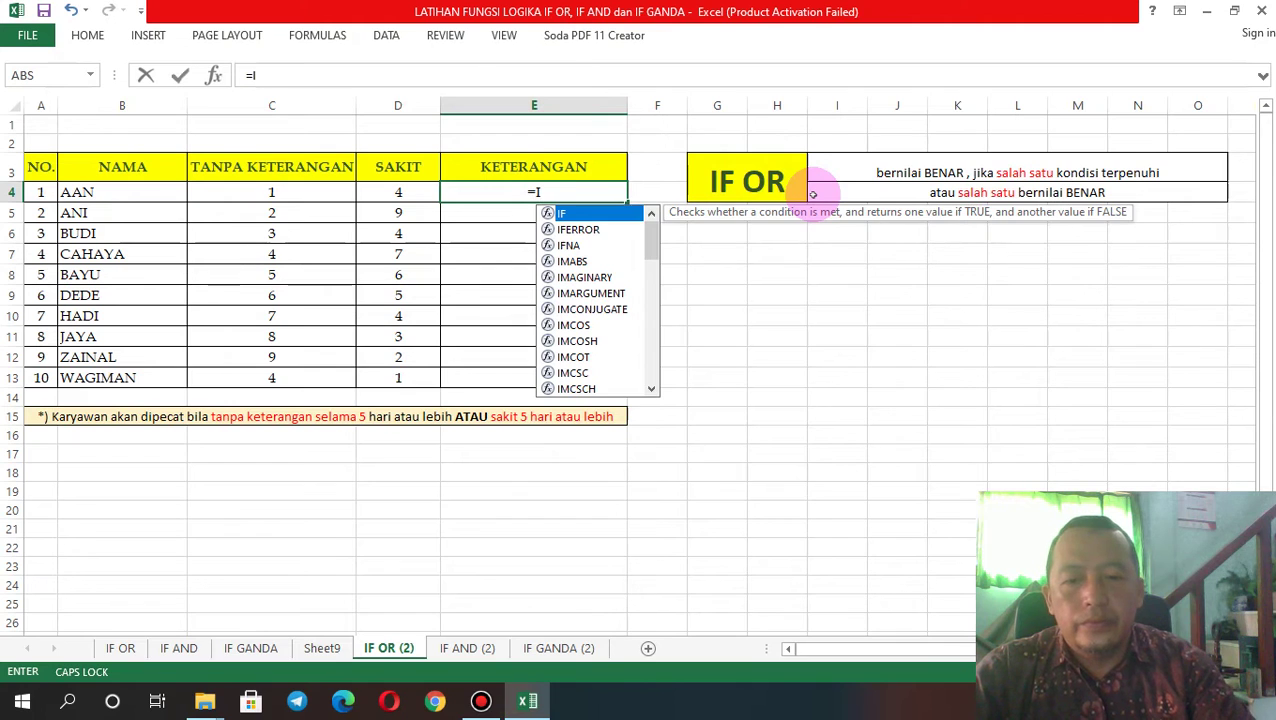
text(F()
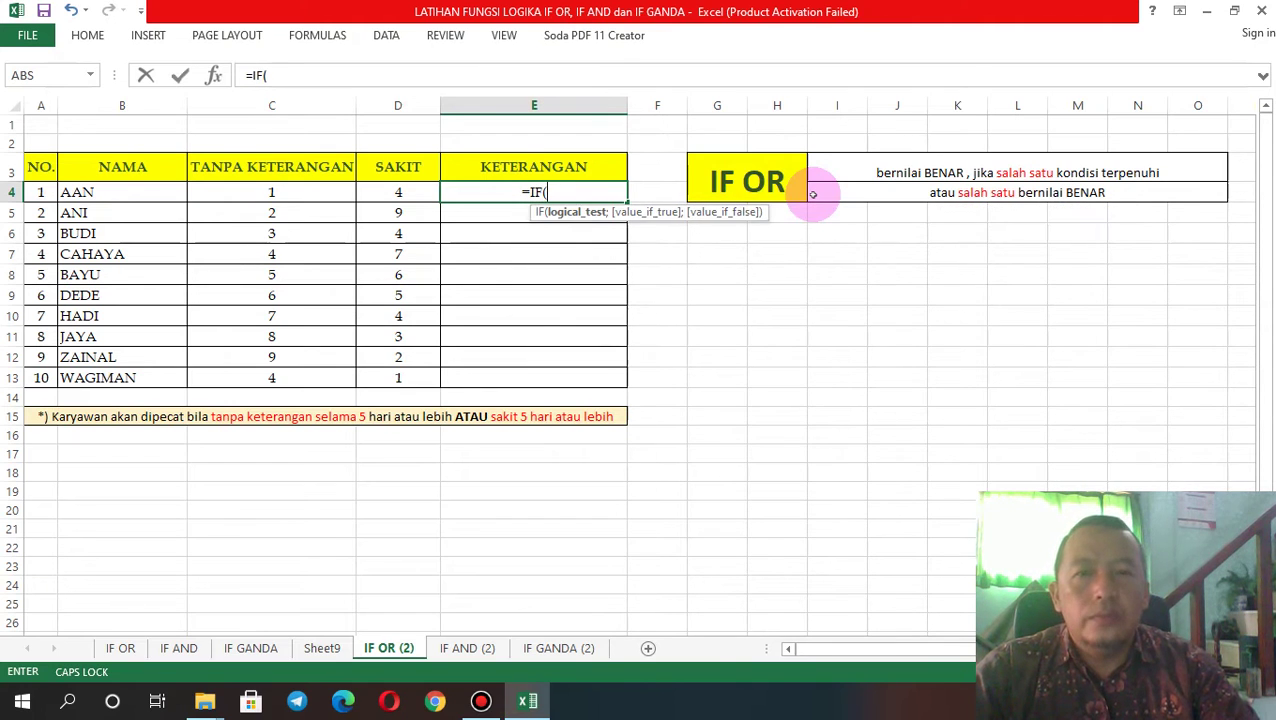
text(O)
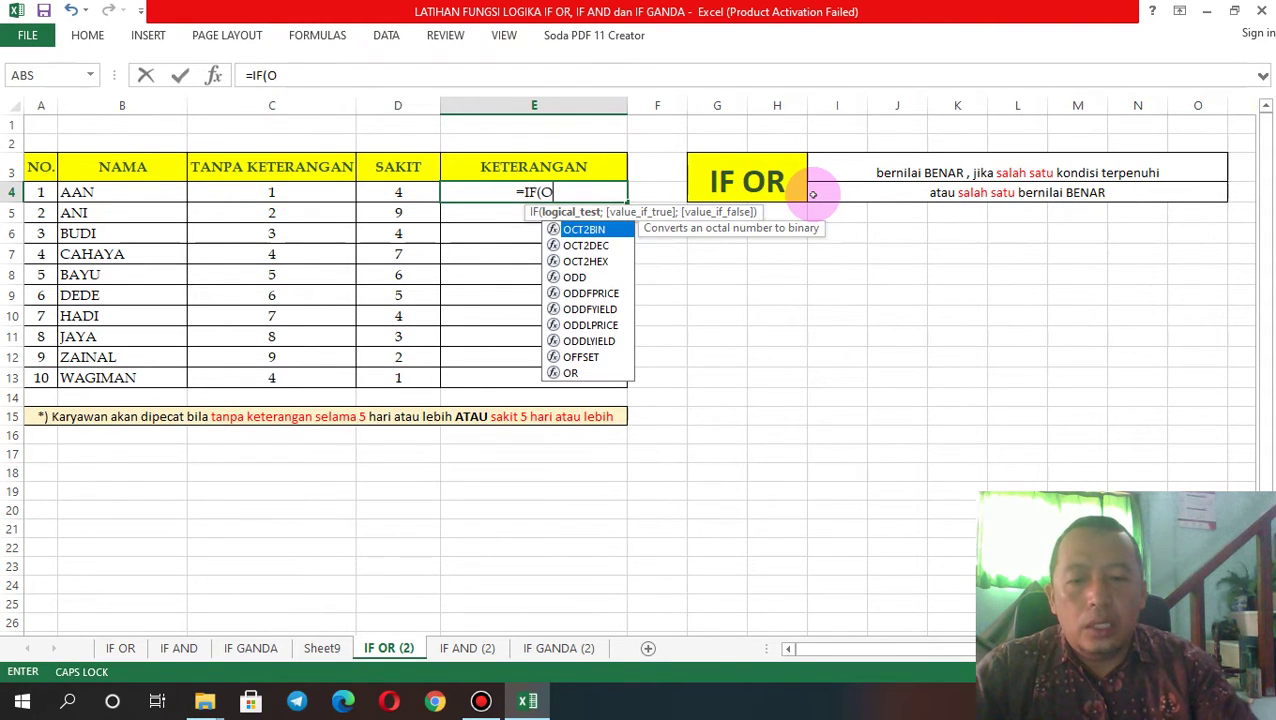
text(R()
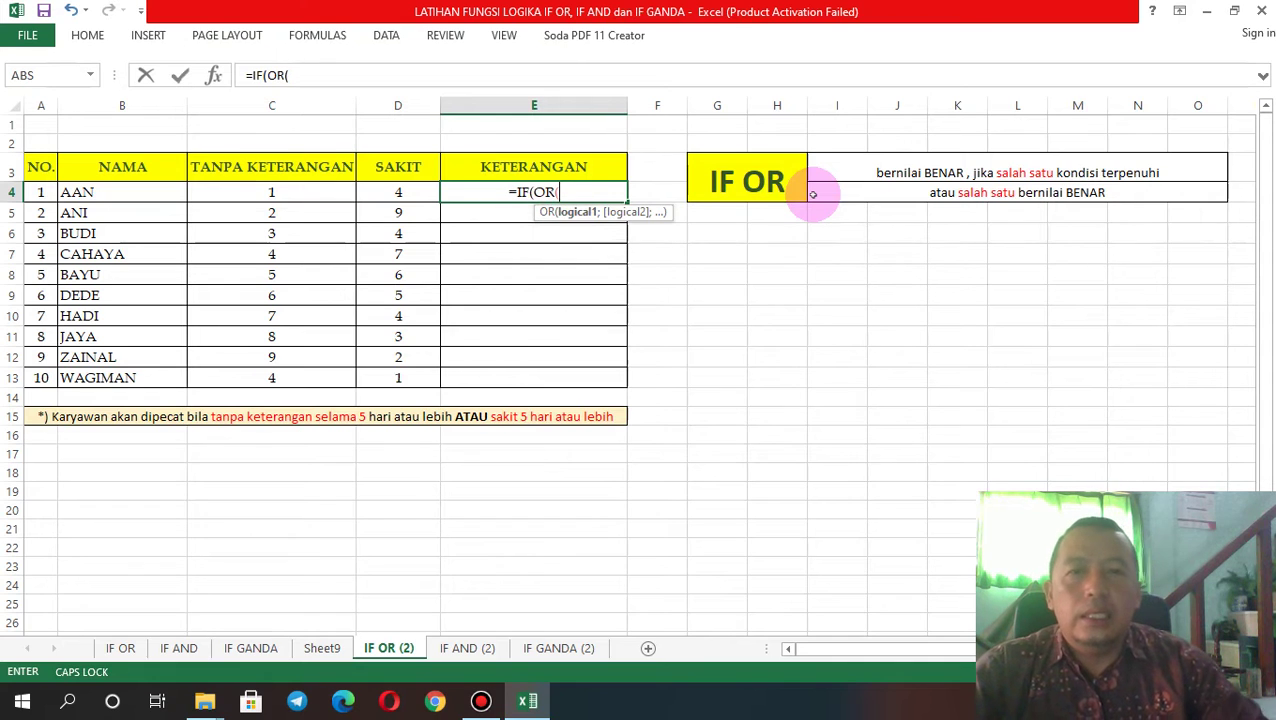
click(287, 193)
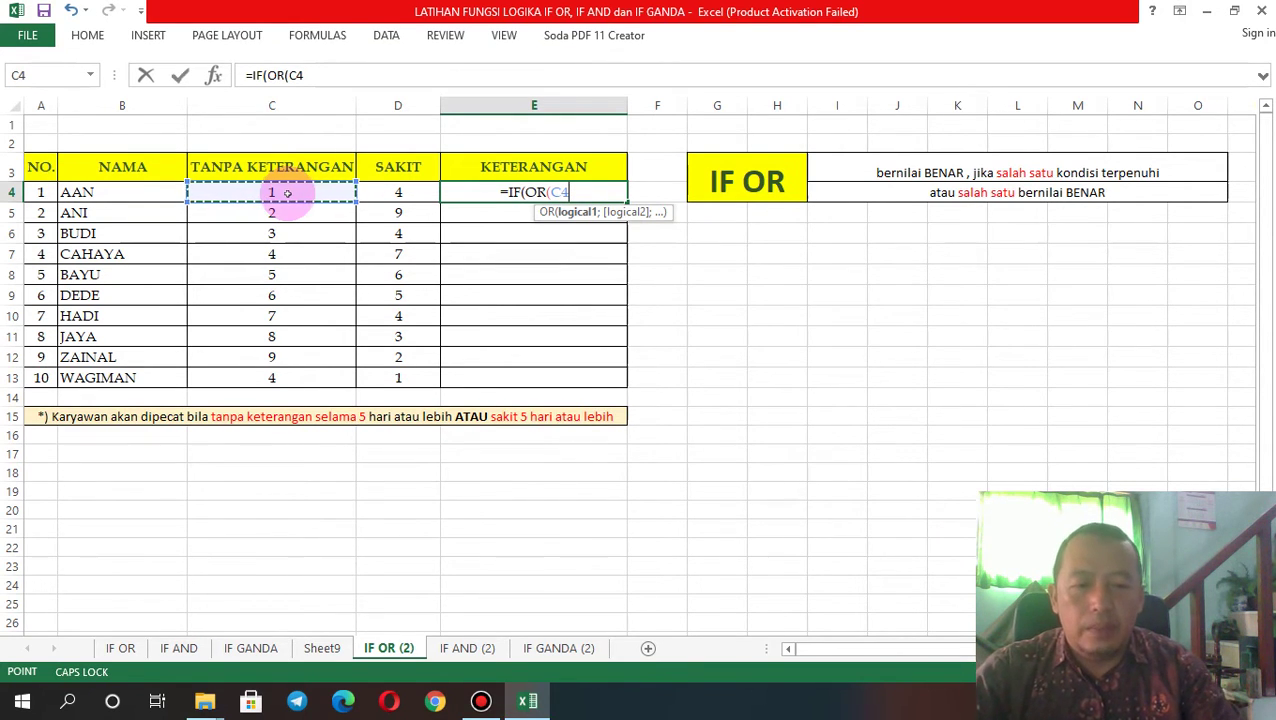
text(>)
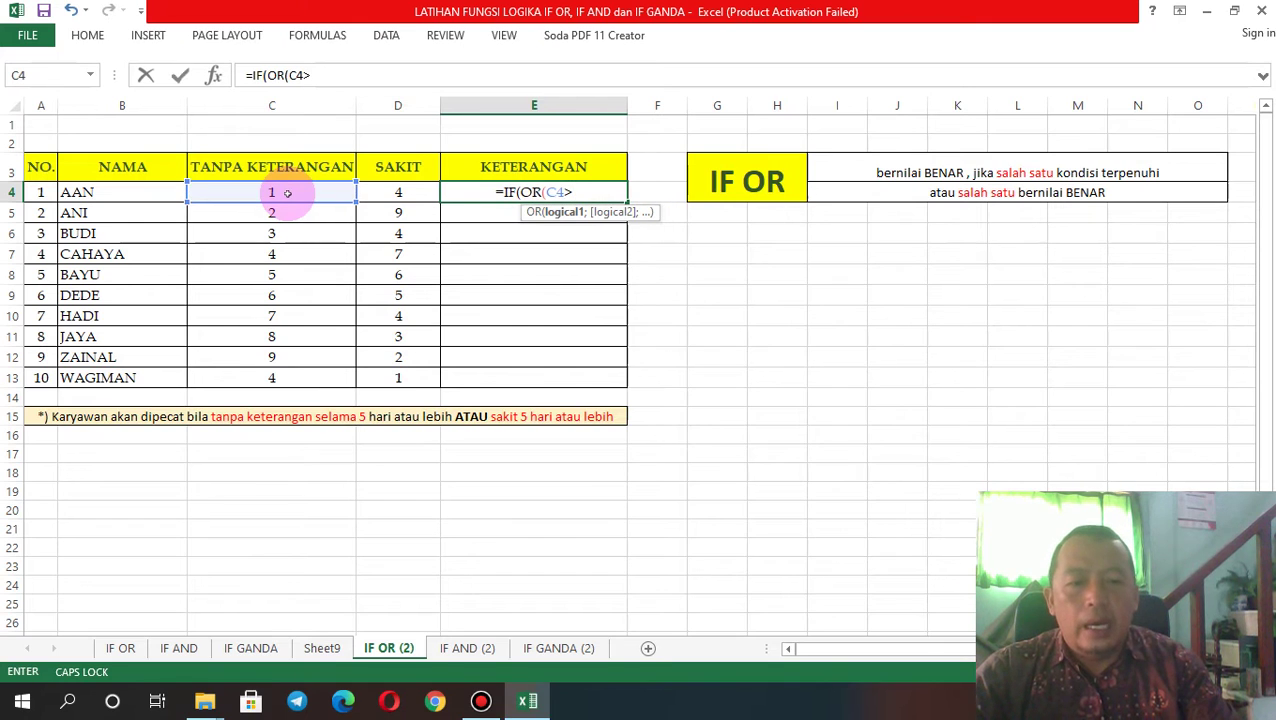
text(=)
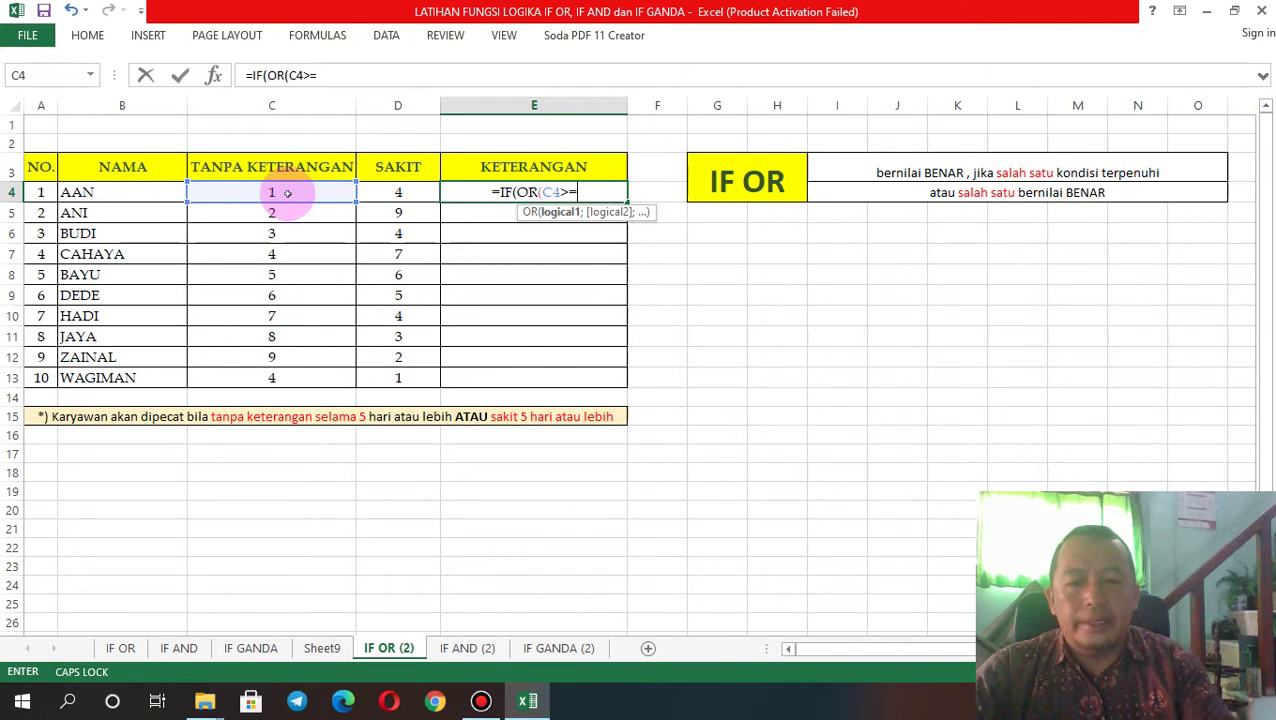
text(5)
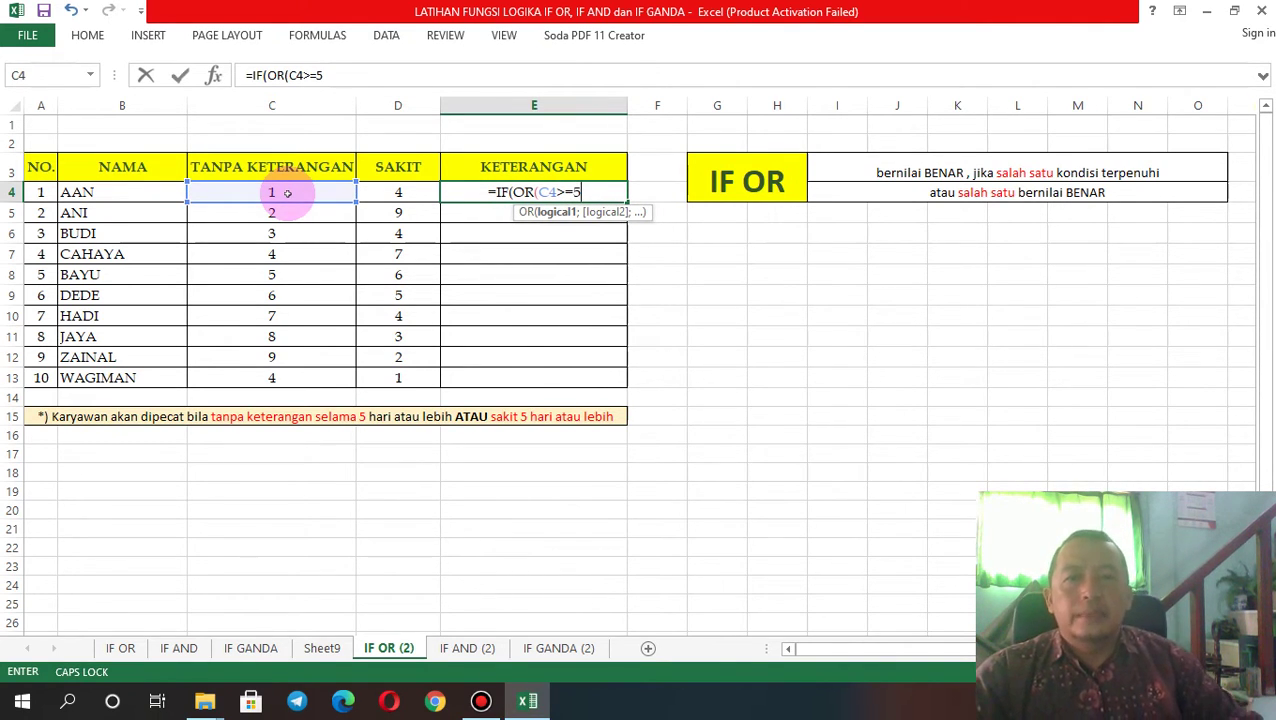
text(;)
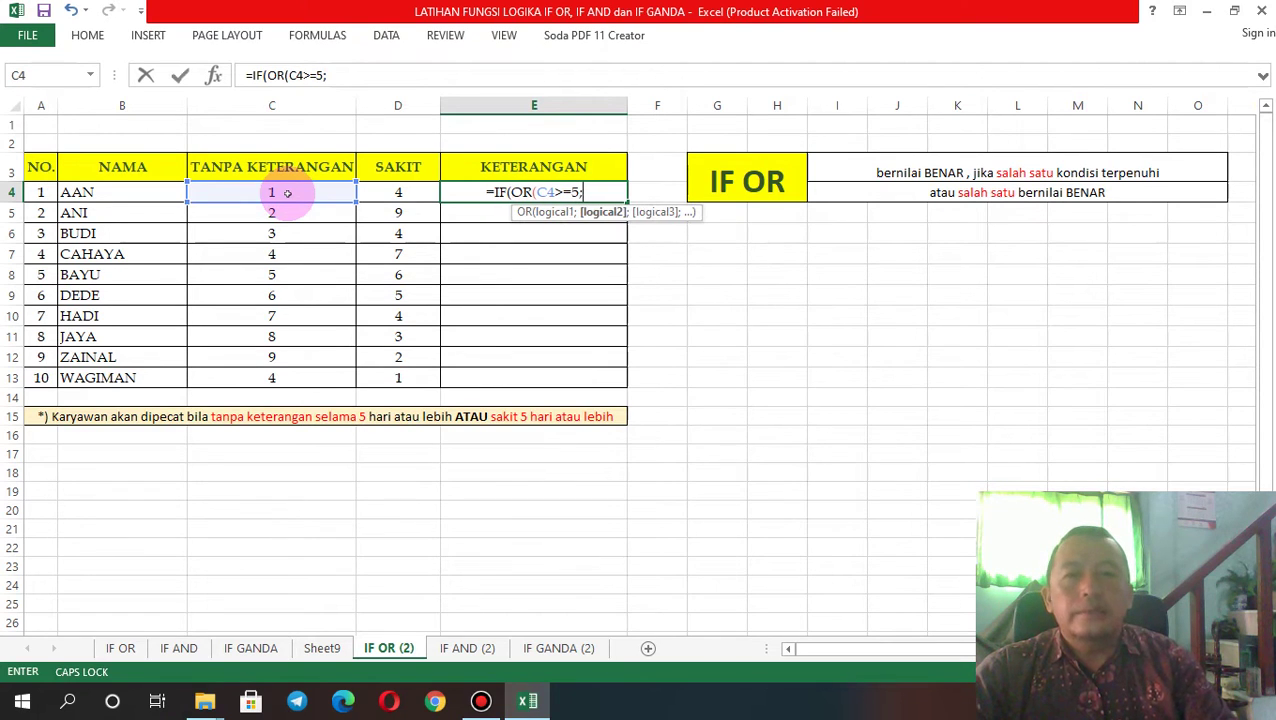
- Add D4>=5 as the second OR condition in the E4 formula and close the OR test
click(410, 192)
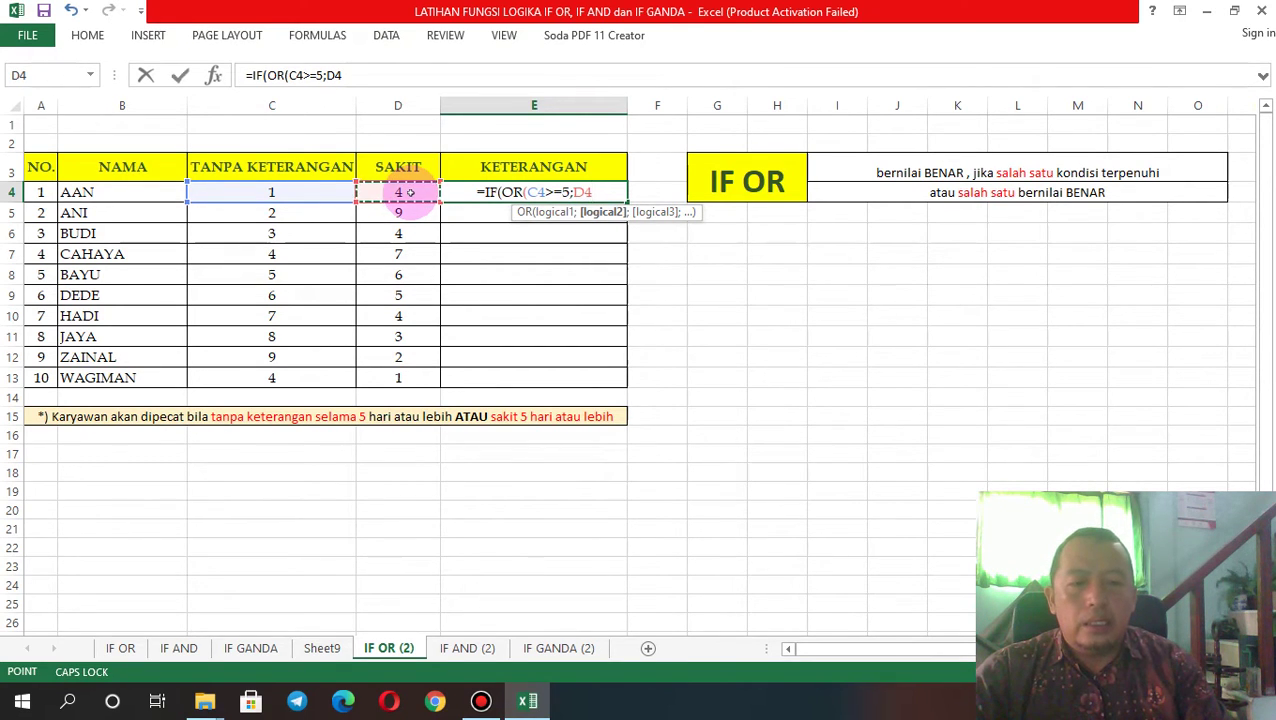
text(>)
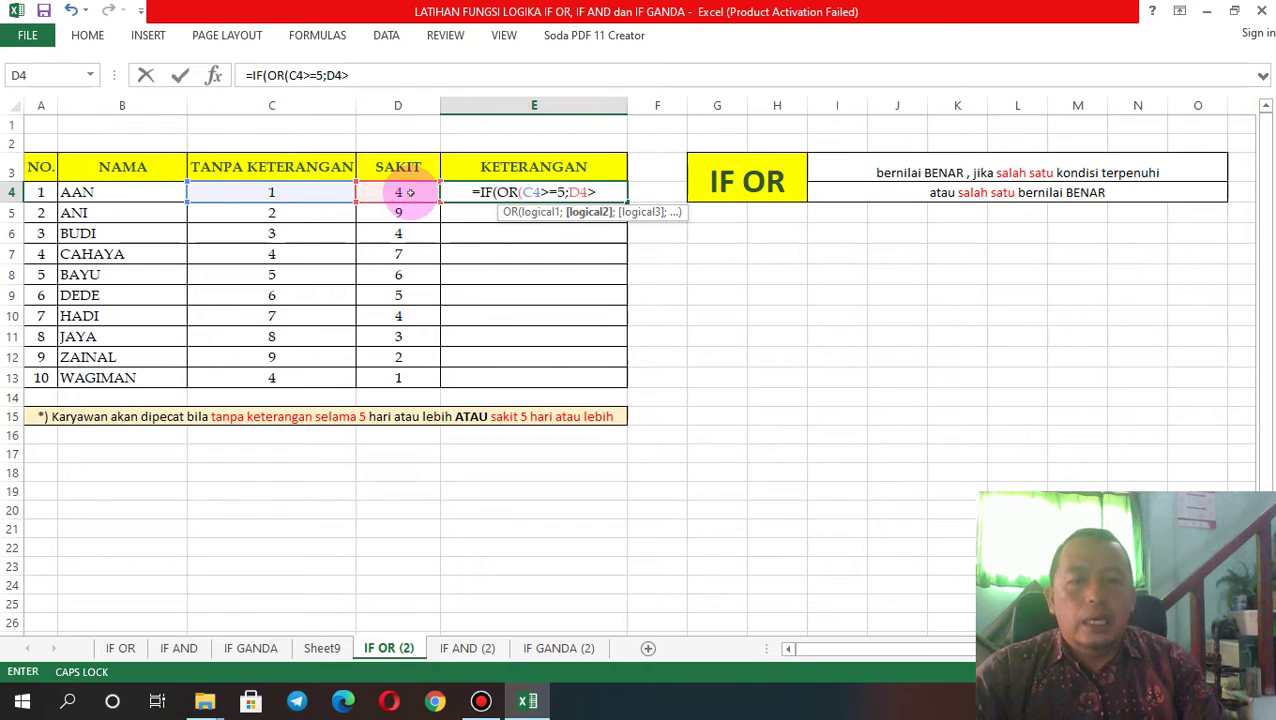
text(=)
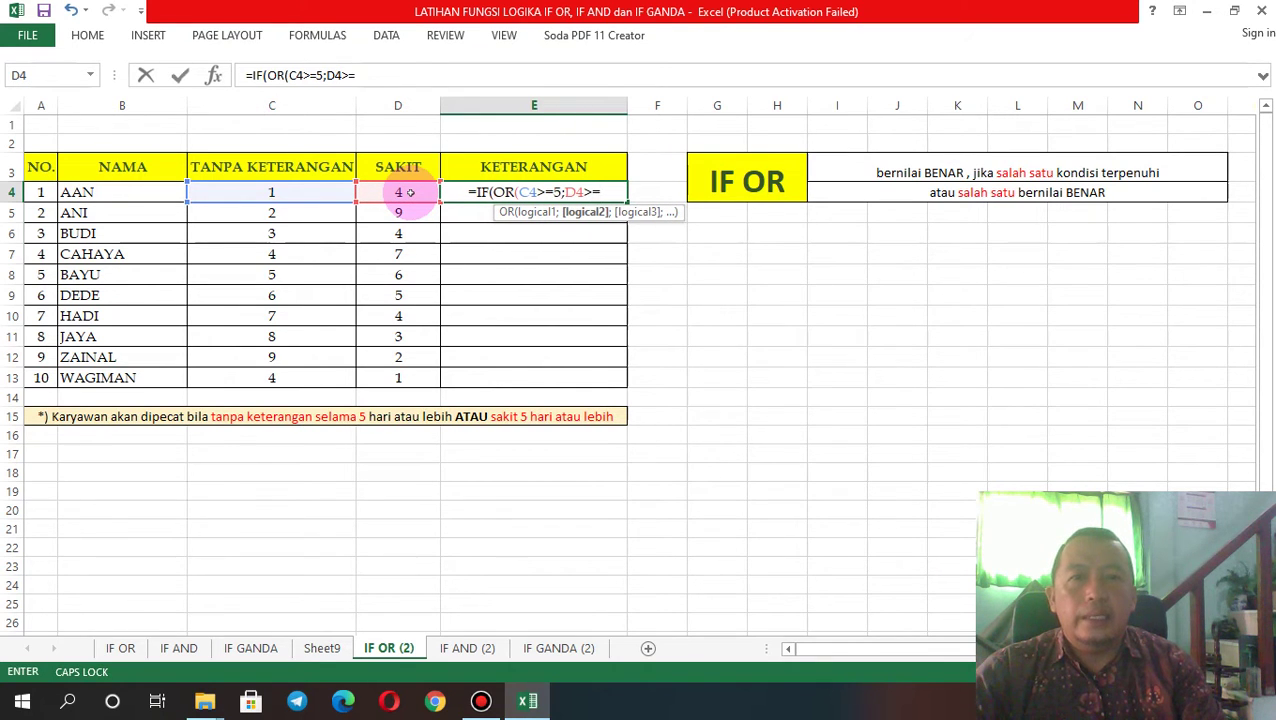
text(5)
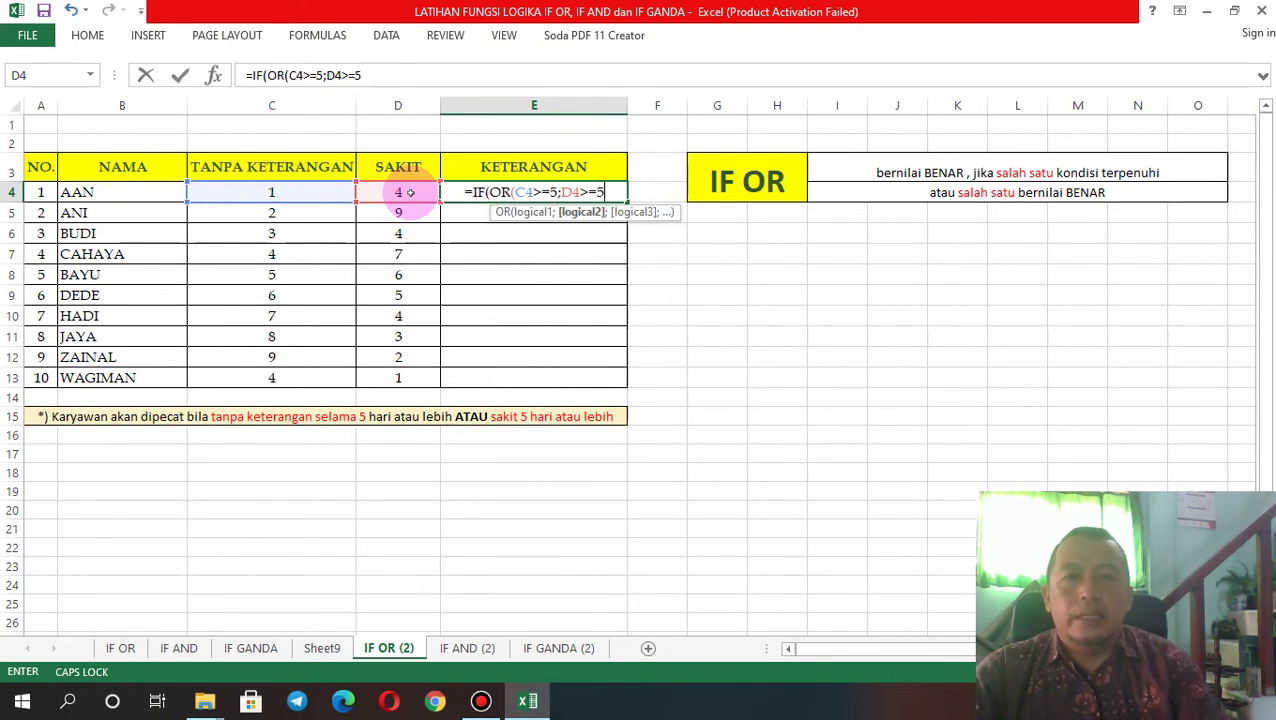
text())
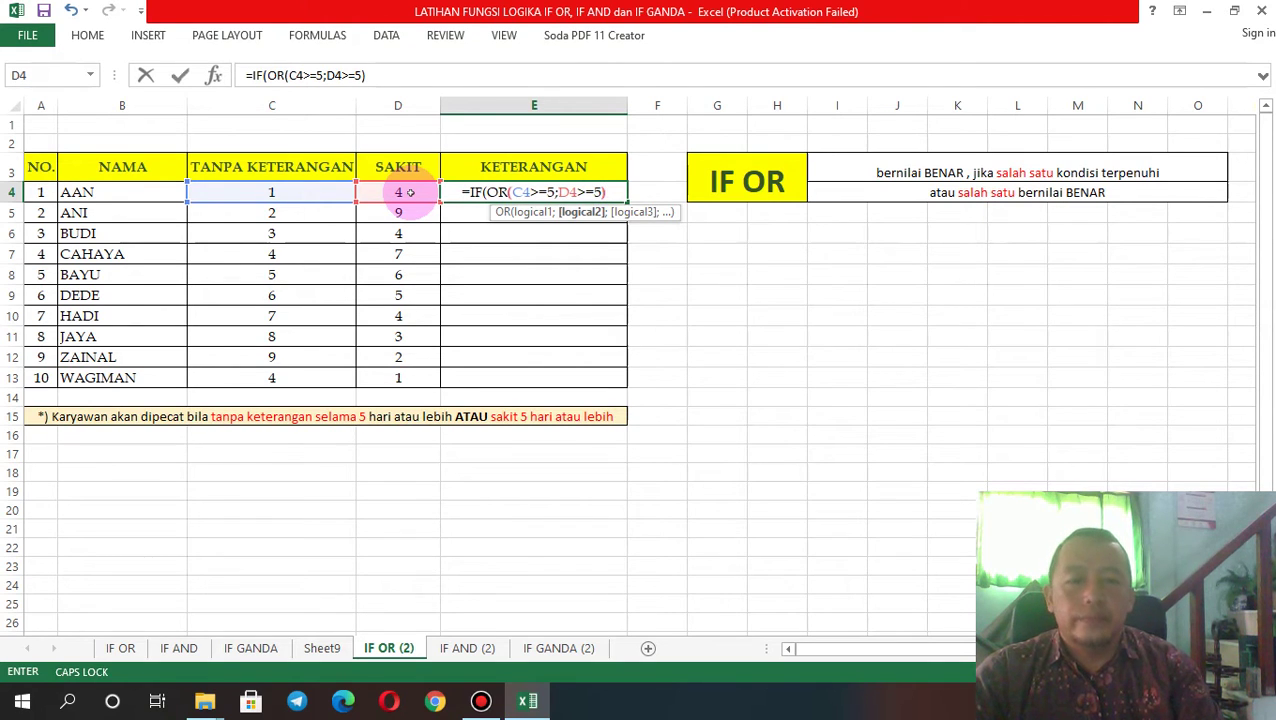
text(;)
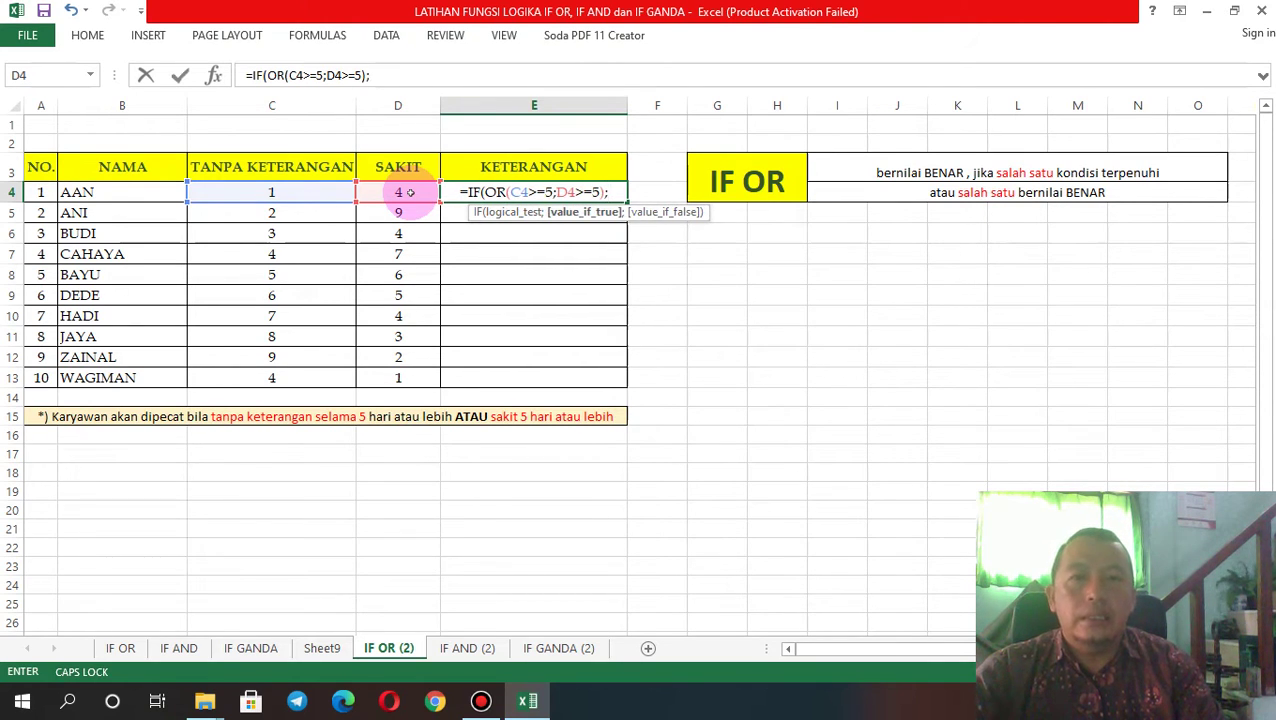
- Enter "DIPECAT" as the value-if-true argument of the IF formula in E4
text(")
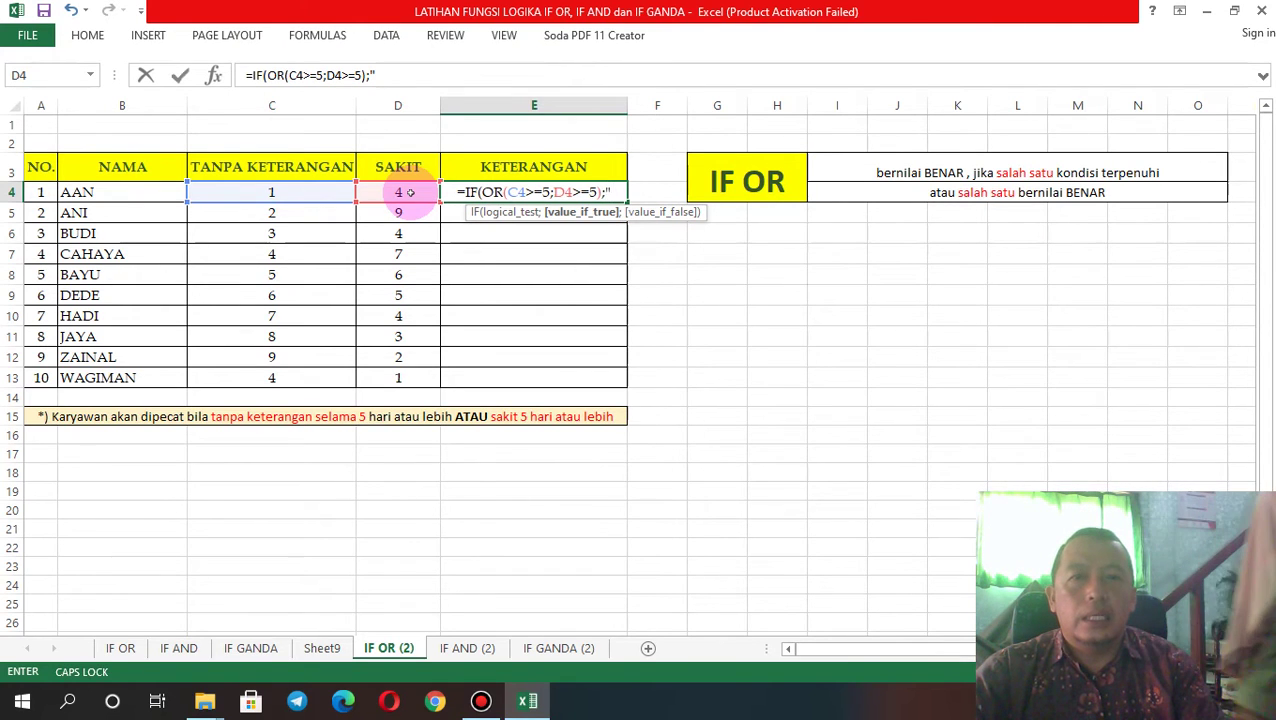
text(DIP)
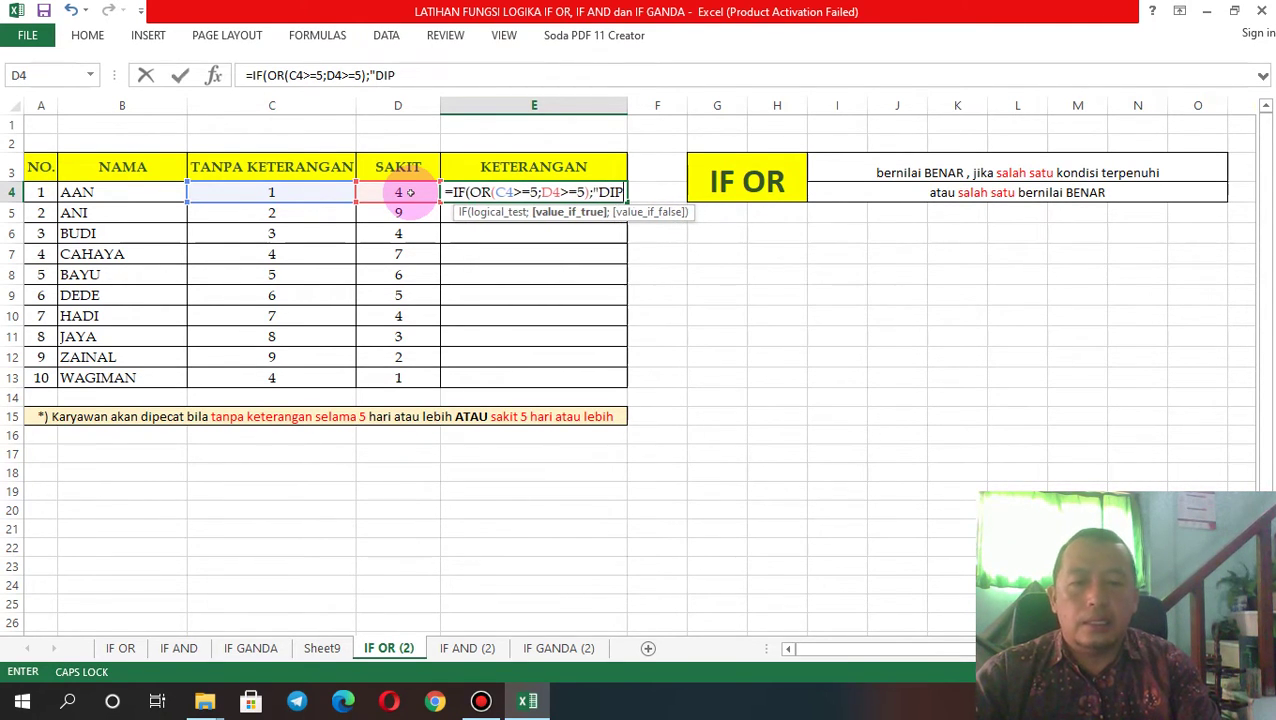
text(ECAT)
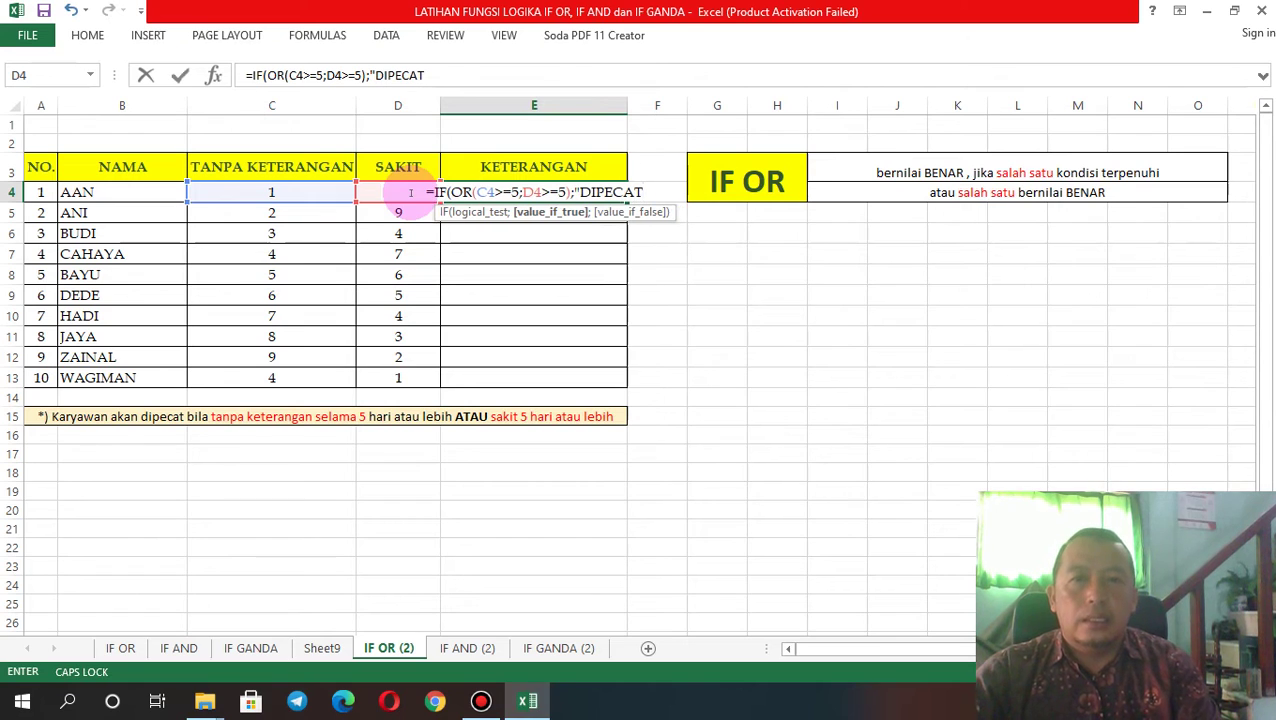
text(")
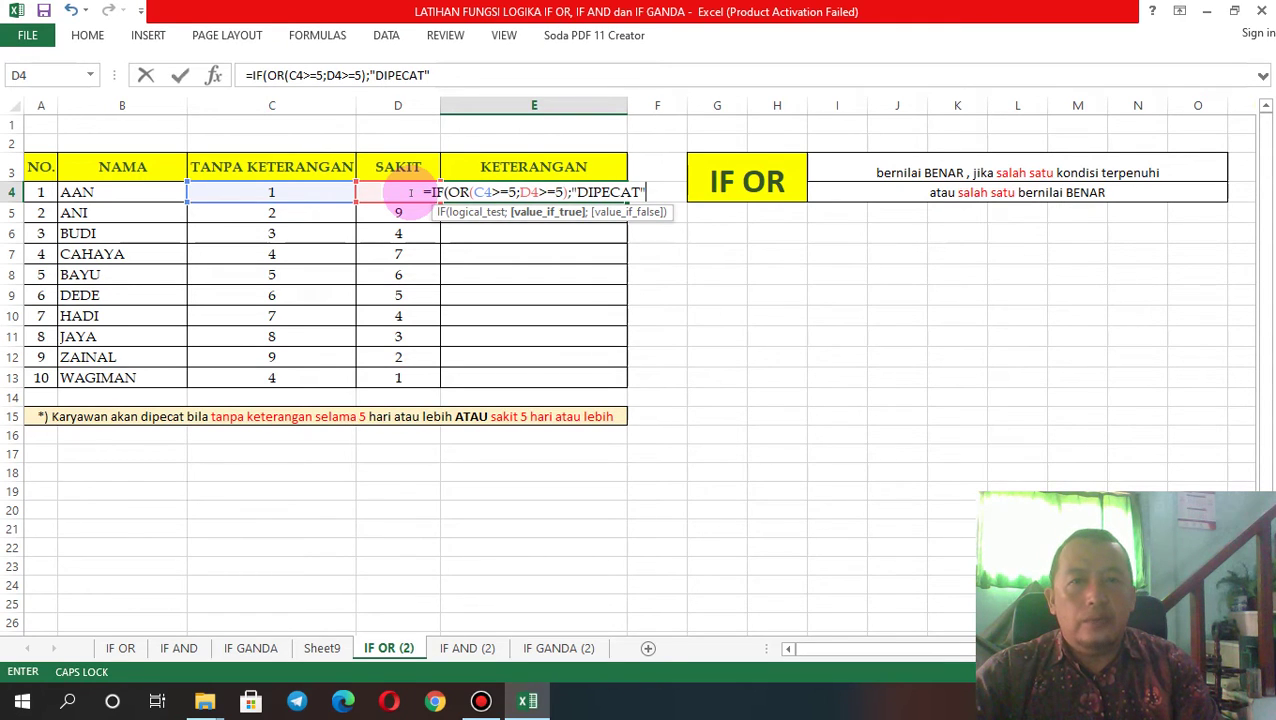
text(;)
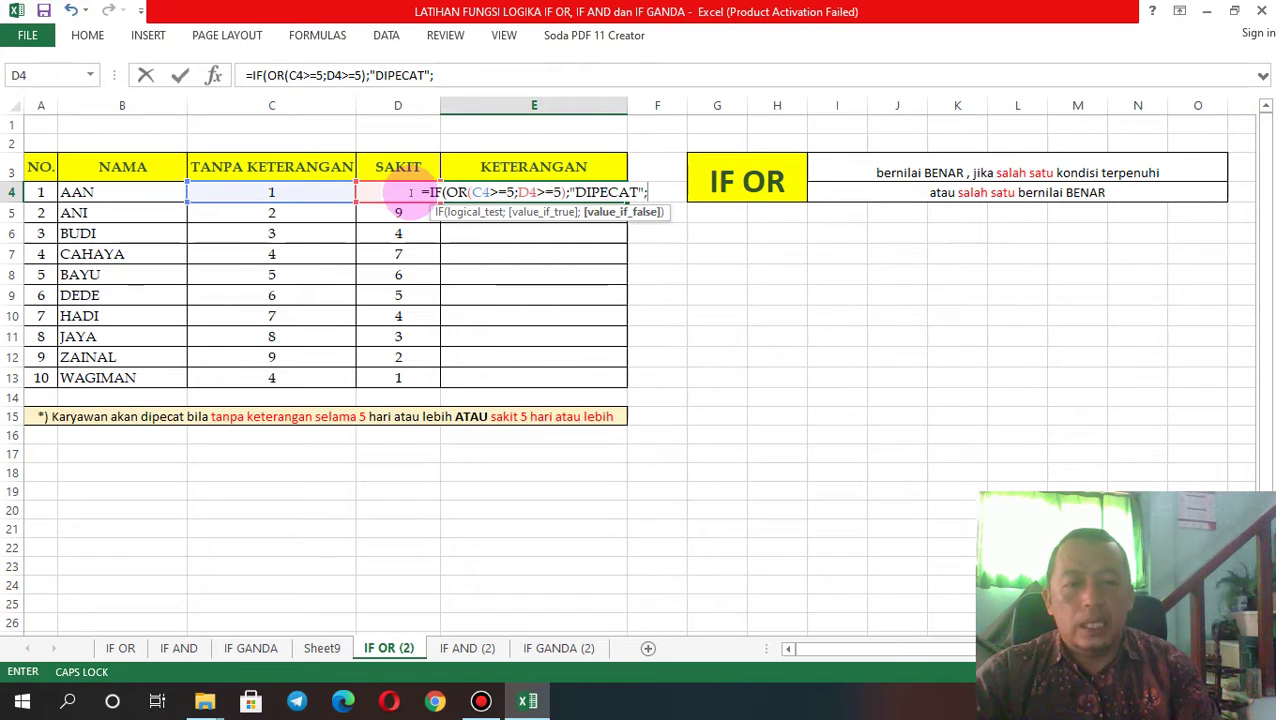
- Complete the E4 formula with "TIDAK DIPECAT" as the value if false and copy it down through E13
text("TI)
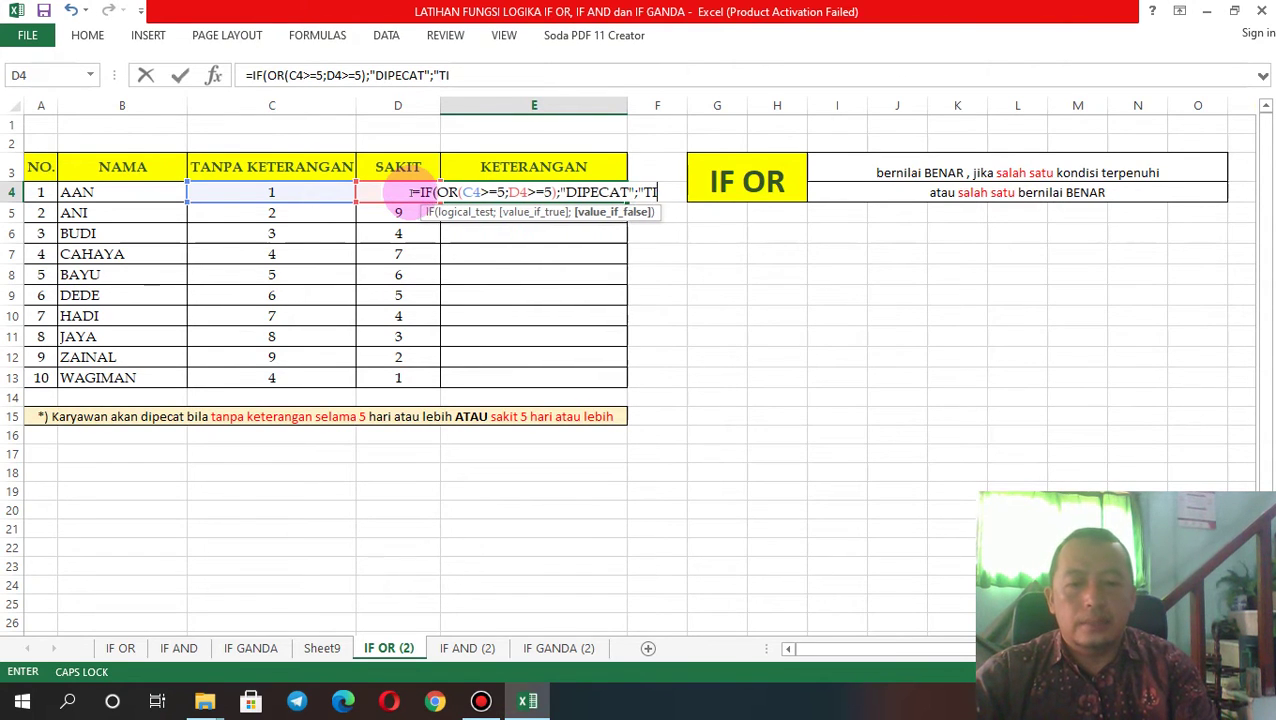
text(DAK)
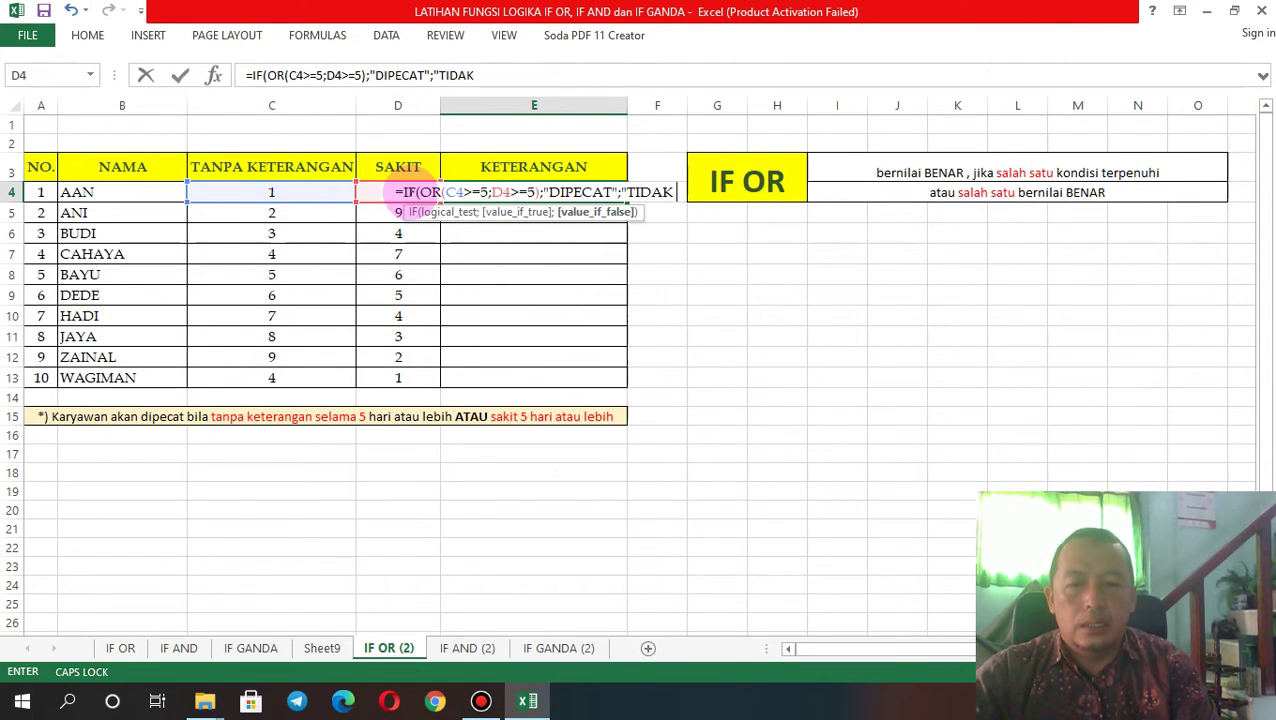
text( DIPECAT)
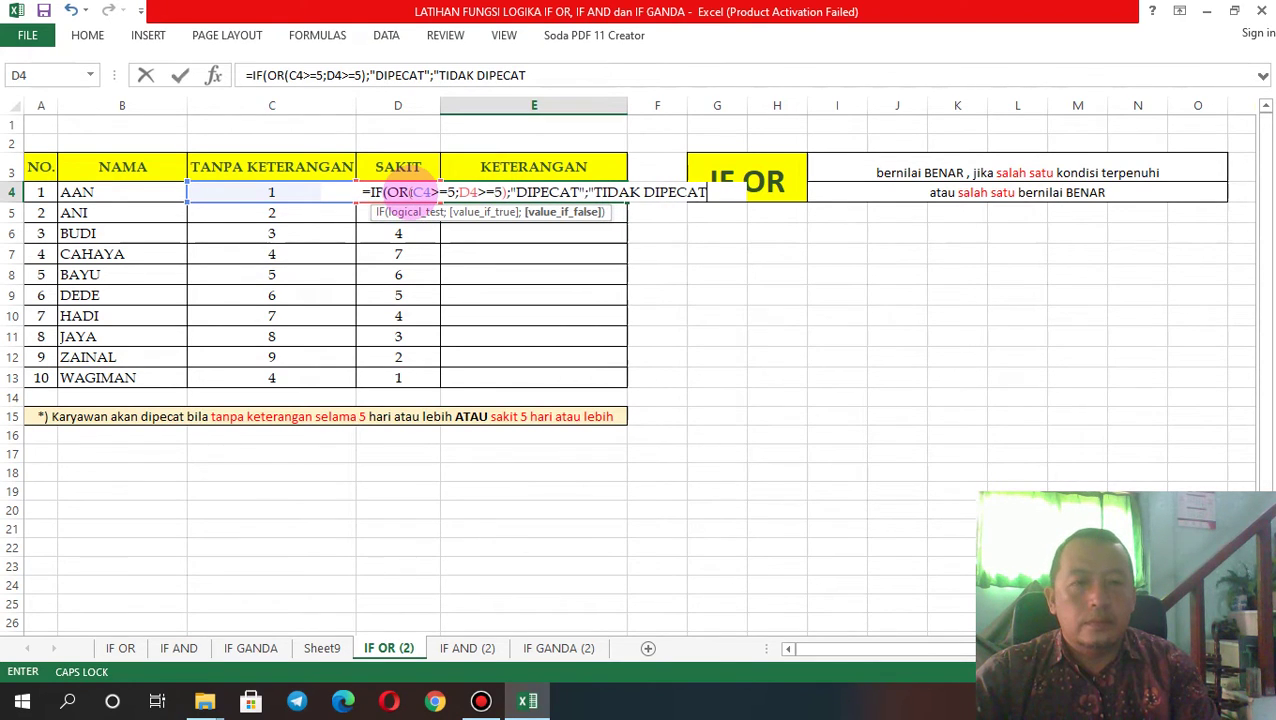
text(")
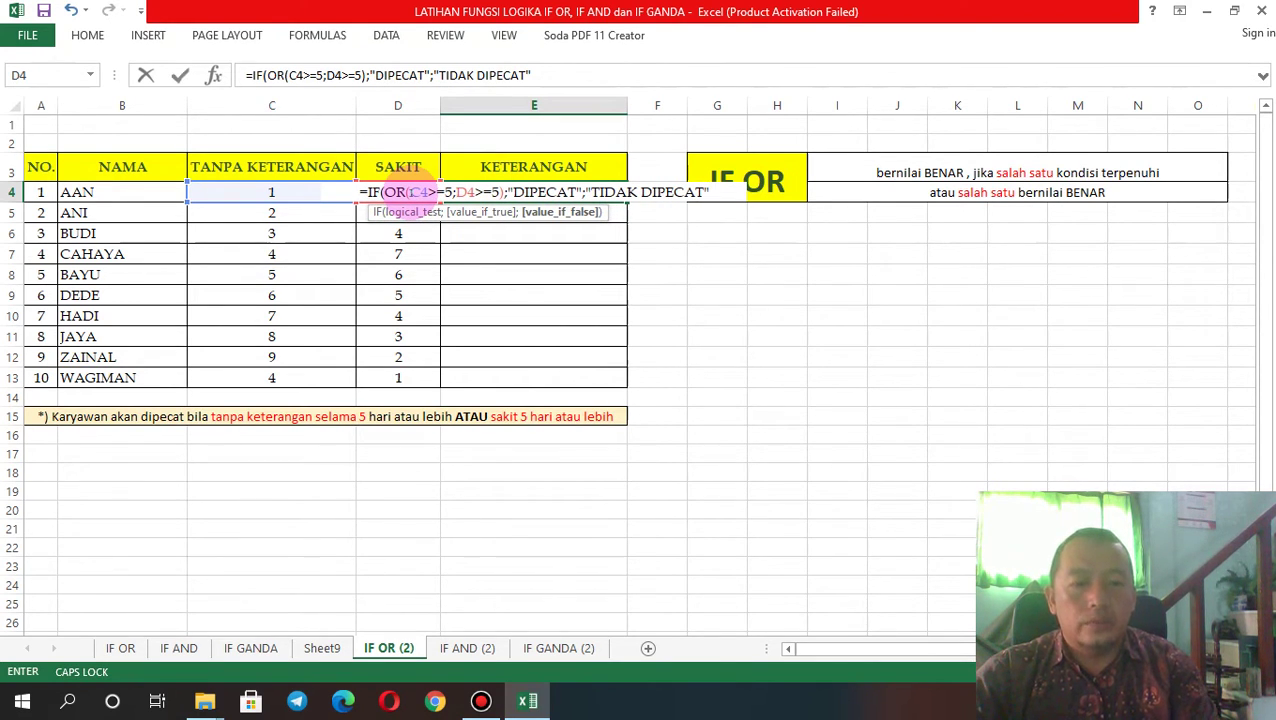
text())
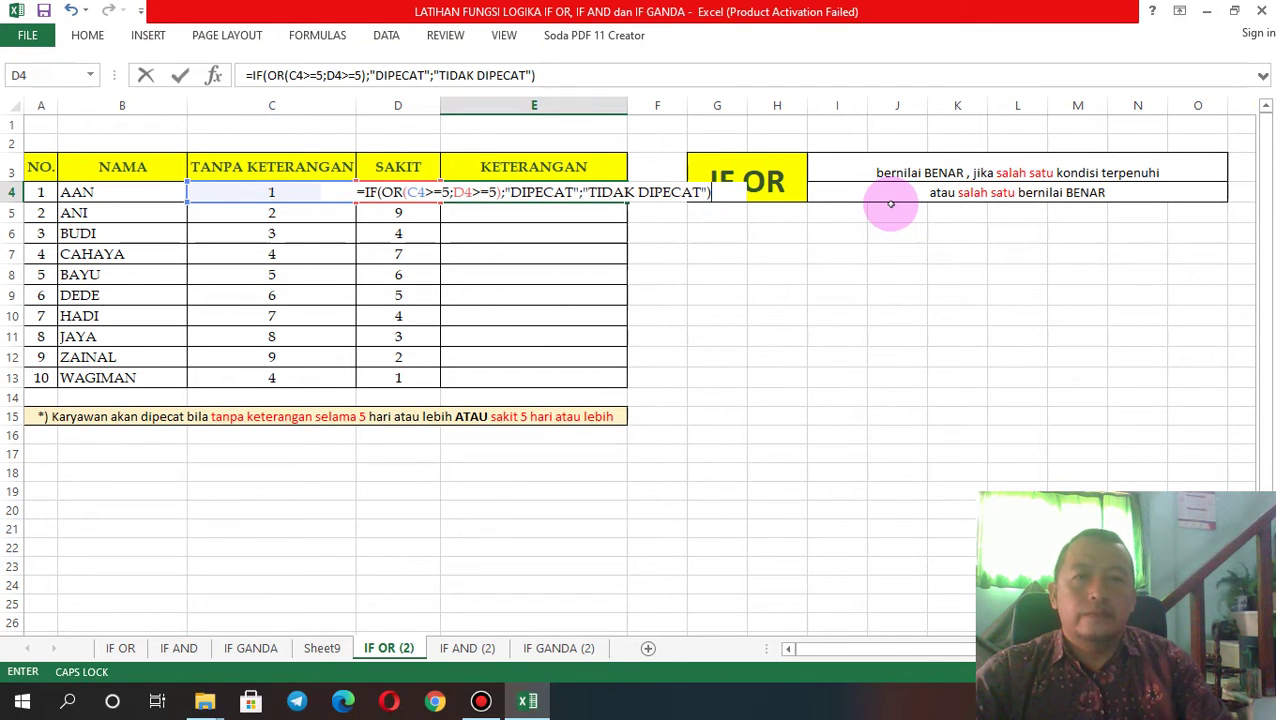
key(Return)
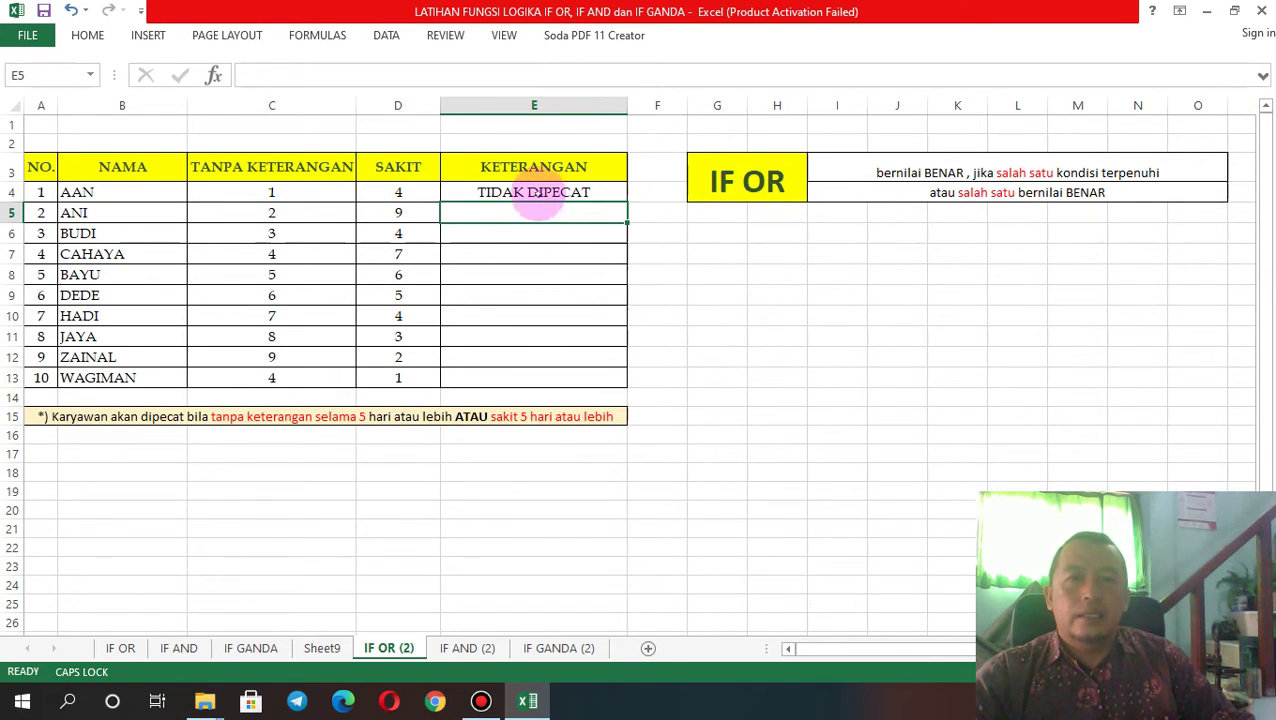
click(545, 193)
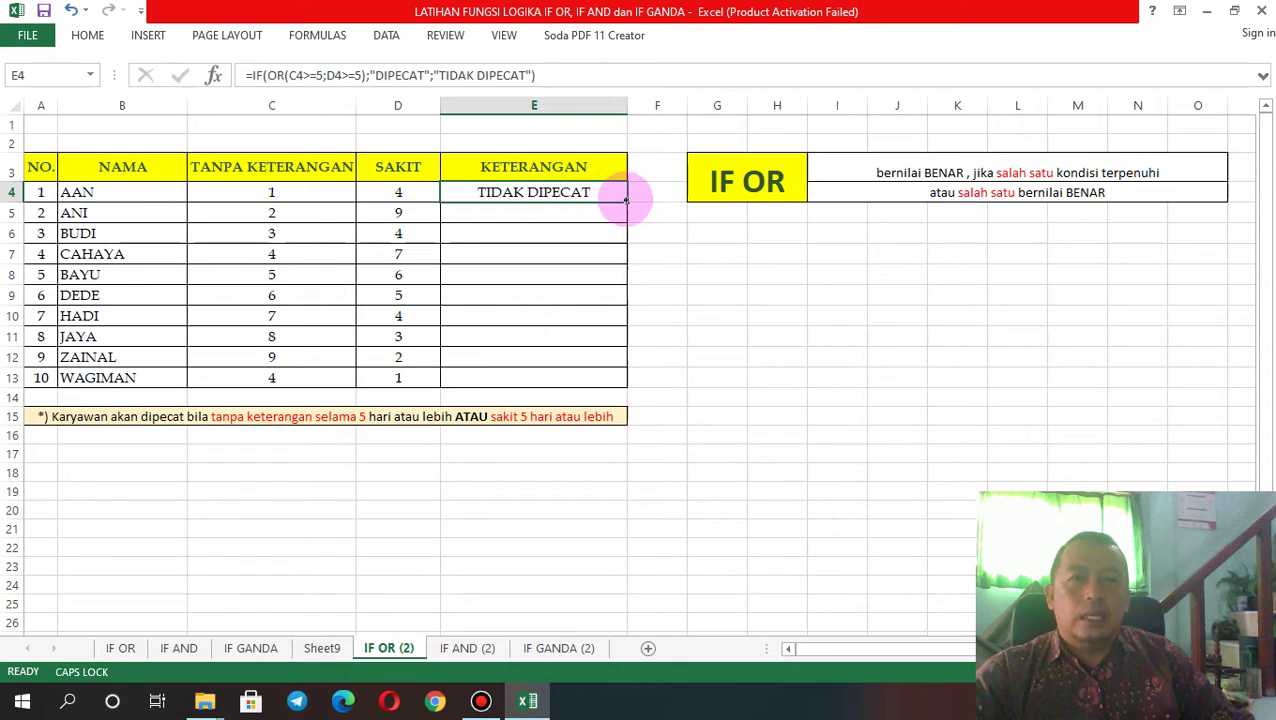
drag(627, 200, 612, 383)
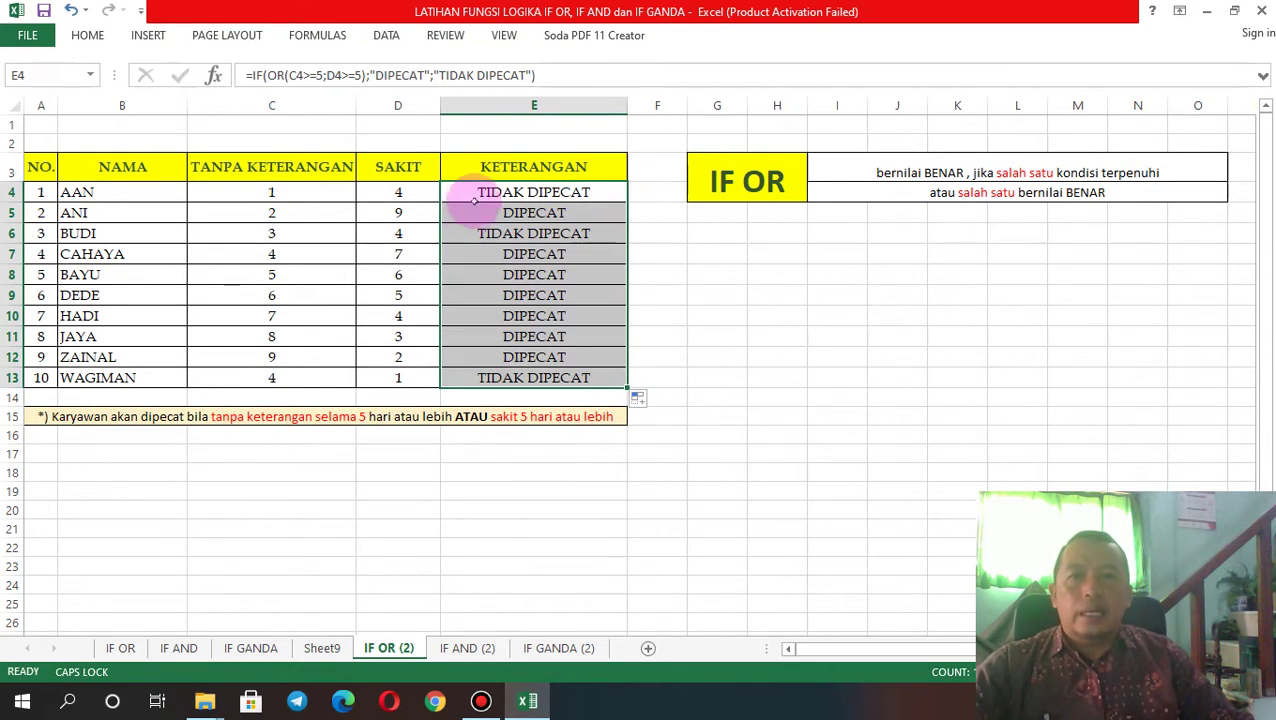
- Check the TANPA KETERANGAN and SAKIT values in rows 4, 5 and 8 against their KETERANGAN results
click(280, 195)
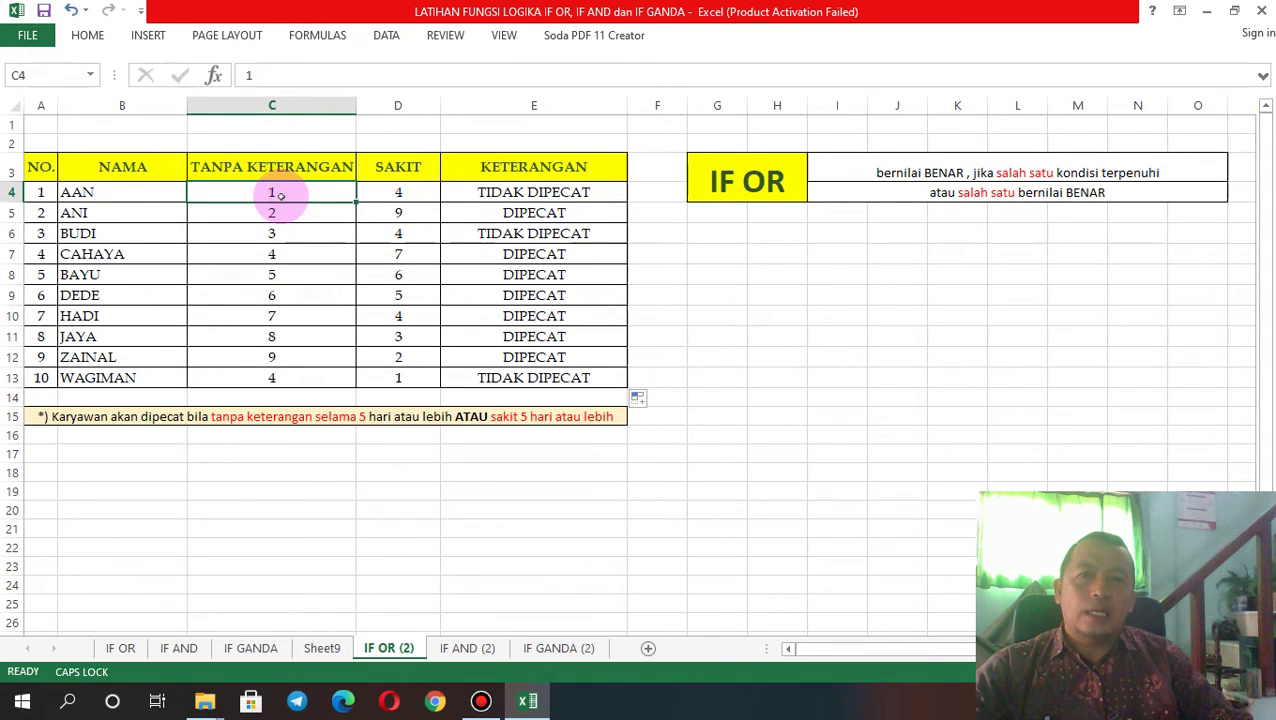
click(396, 193)
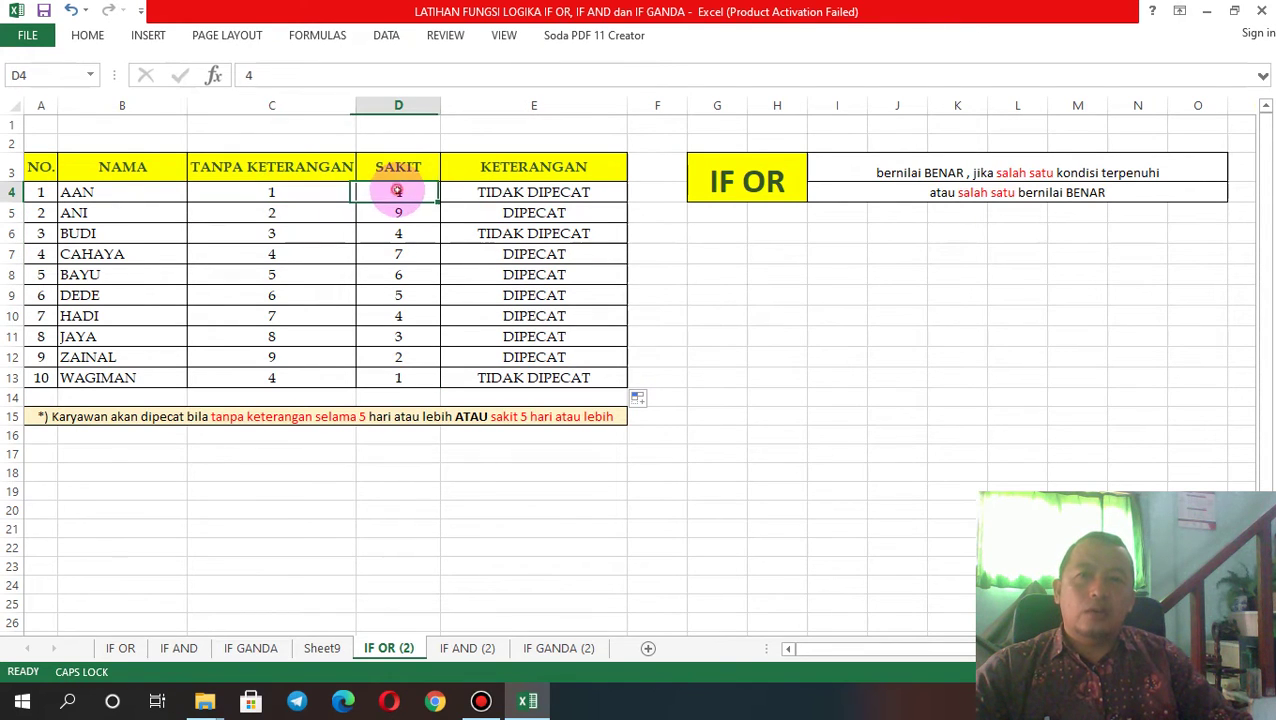
click(272, 213)
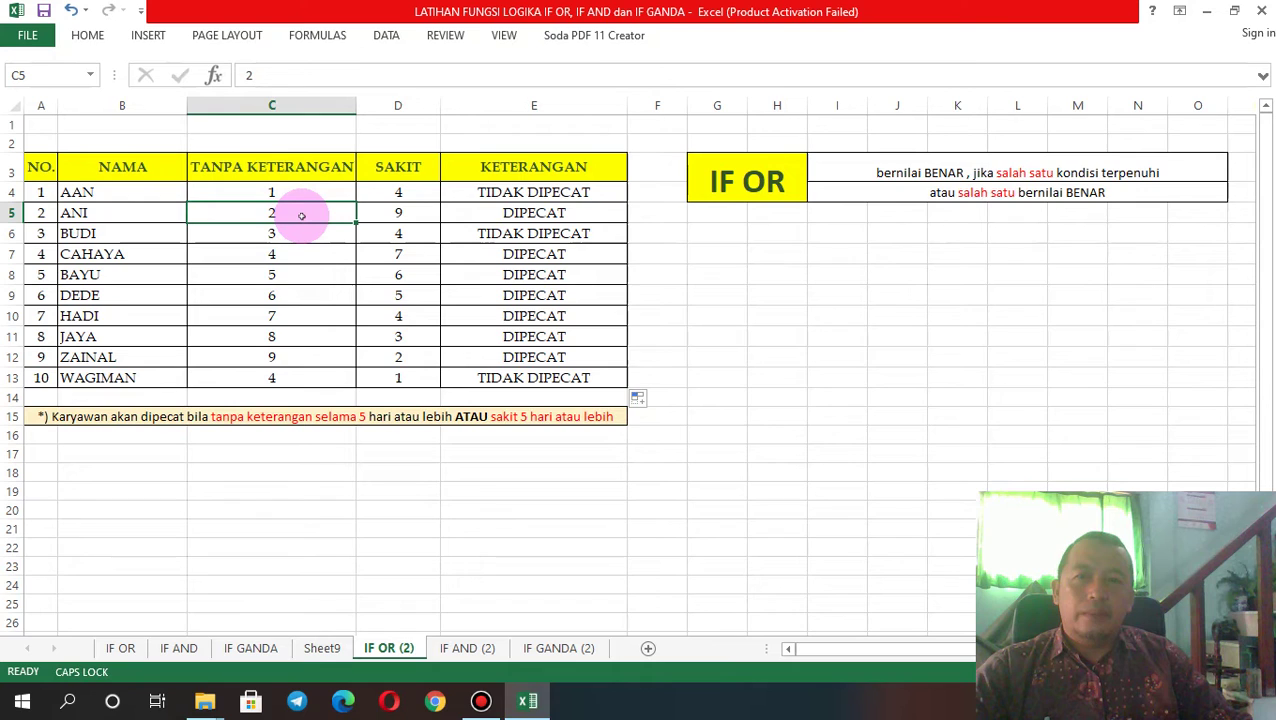
click(407, 214)
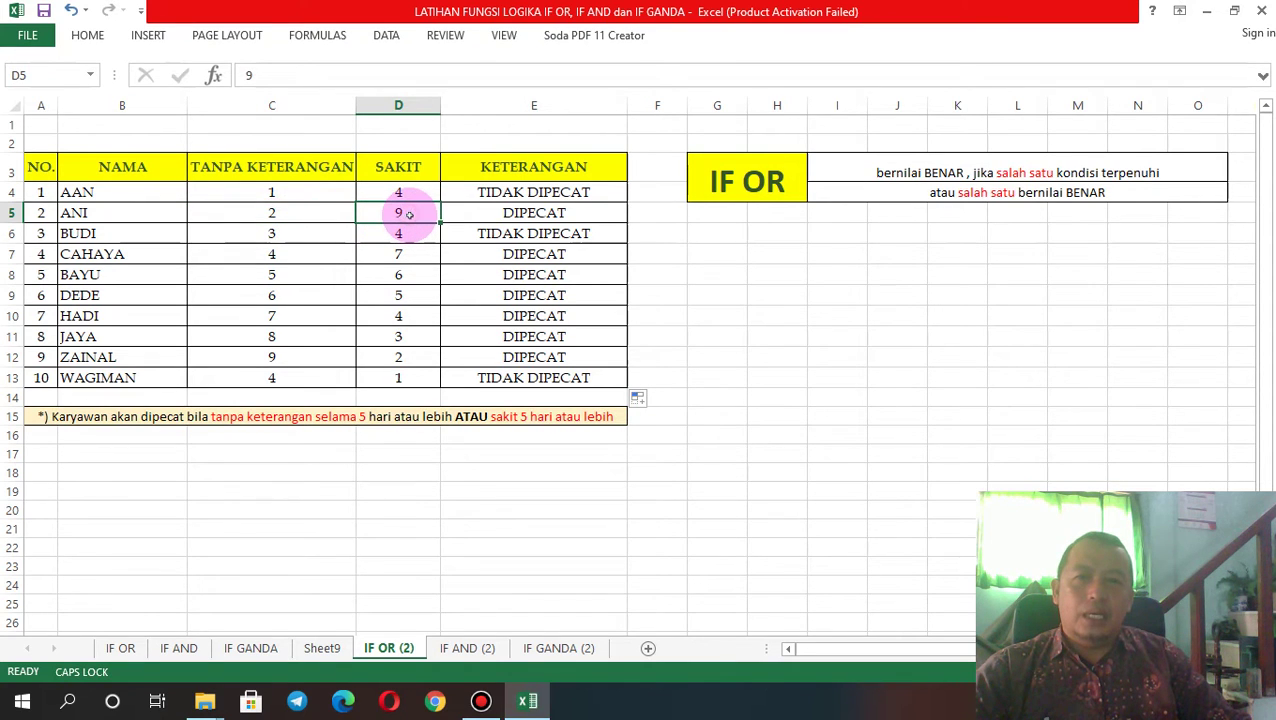
click(273, 277)
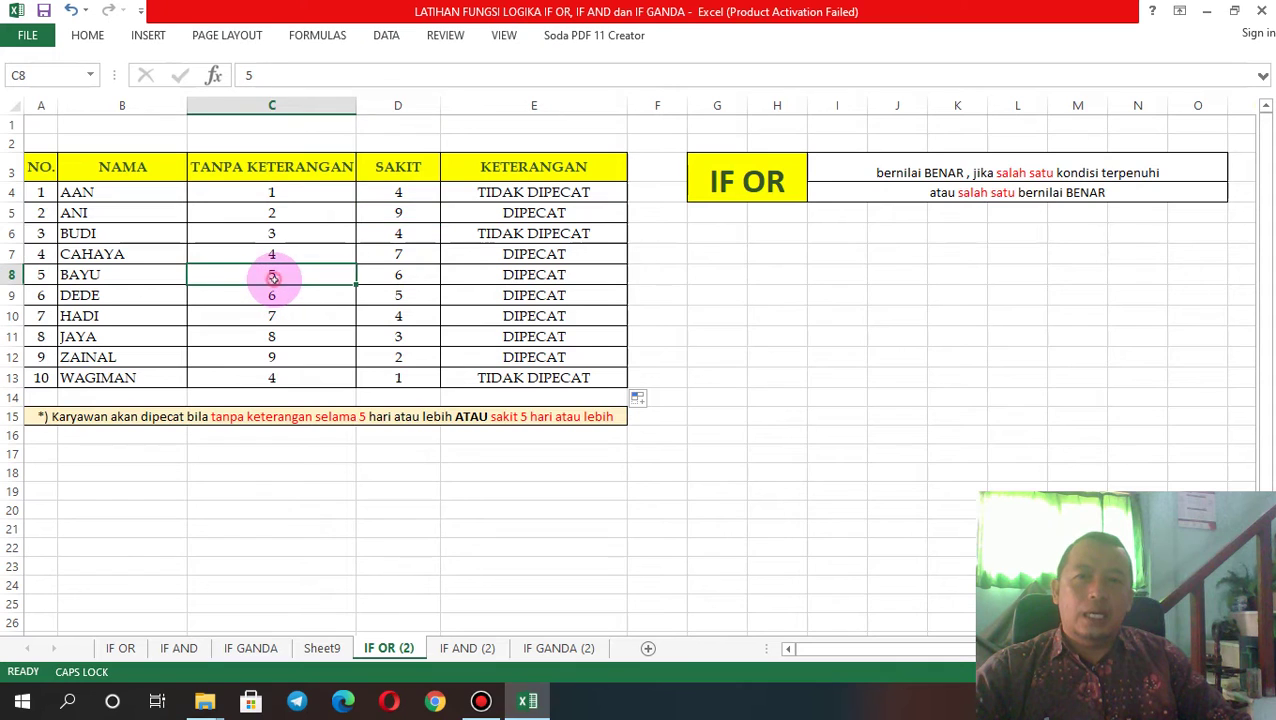
click(417, 273)
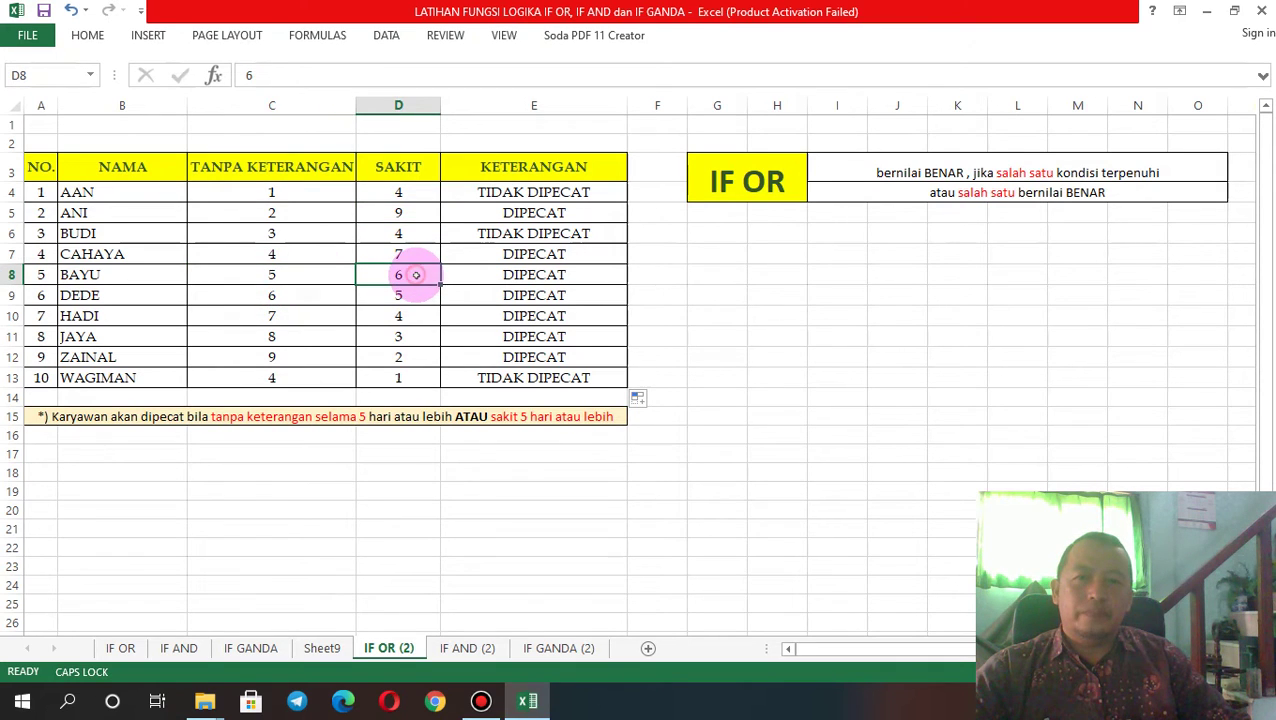
- Set both the TANPA KETERANGAN and SAKIT values in row 8 to 4 to test the formula
click(293, 279)
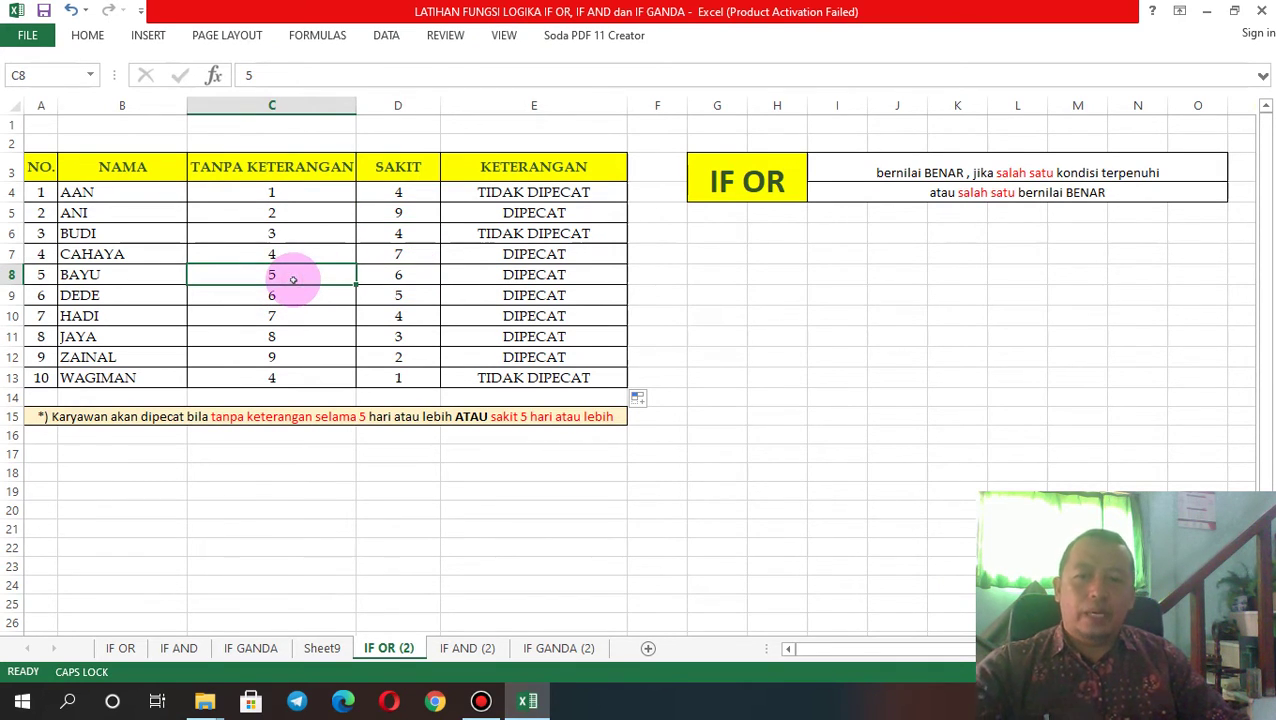
click(400, 278)
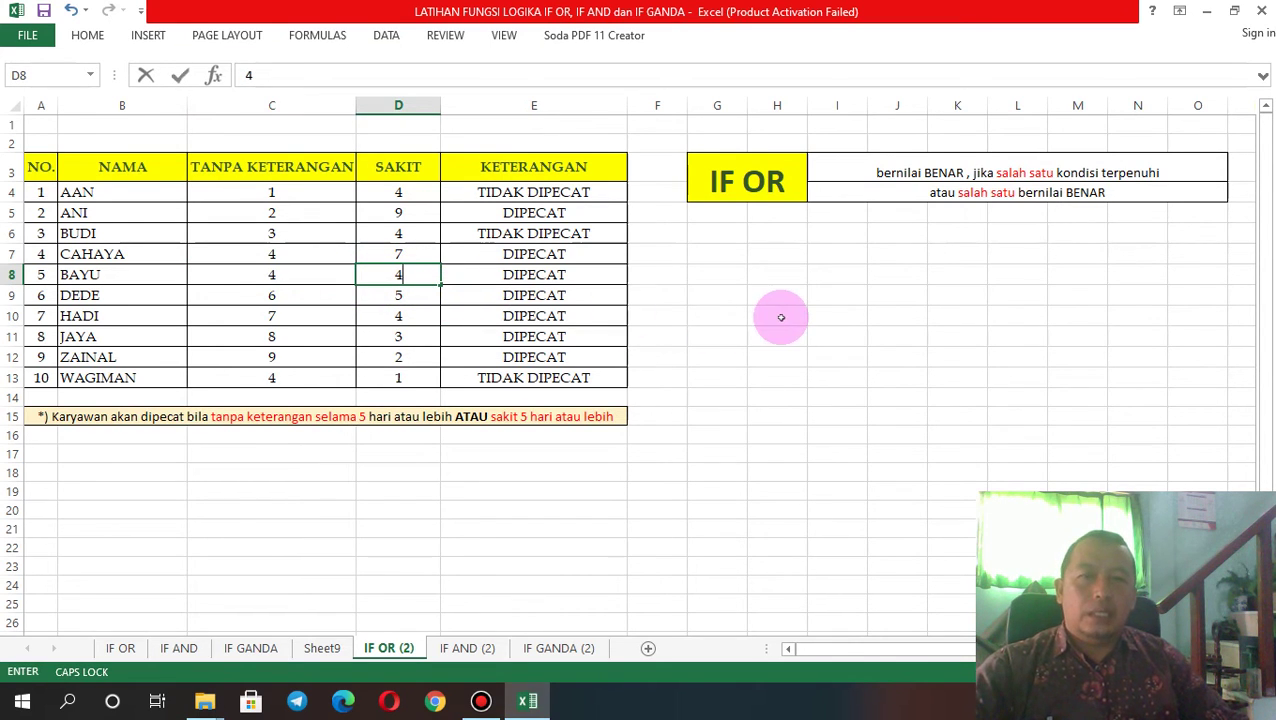
key(Return)
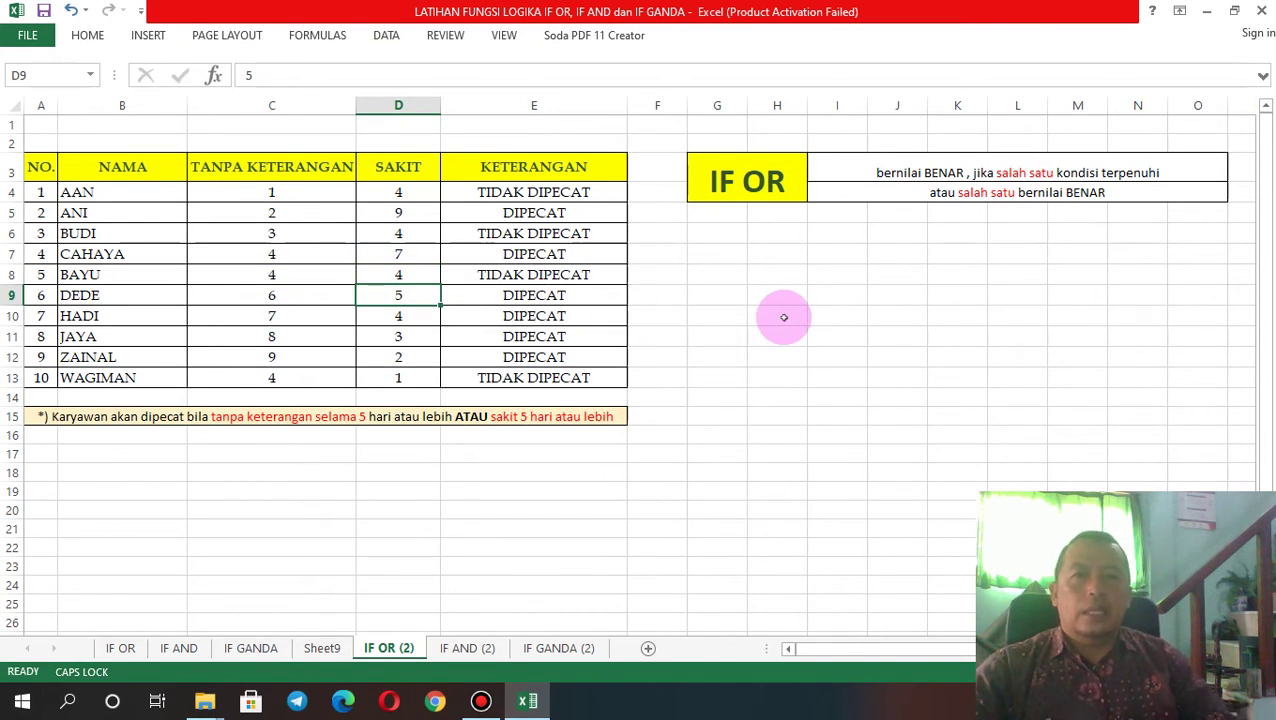
- Compare the TANPA KETERANGAN and SAKIT values in rows 8 and 4 with the dismissal condition and their KETERANGAN results
click(262, 275)
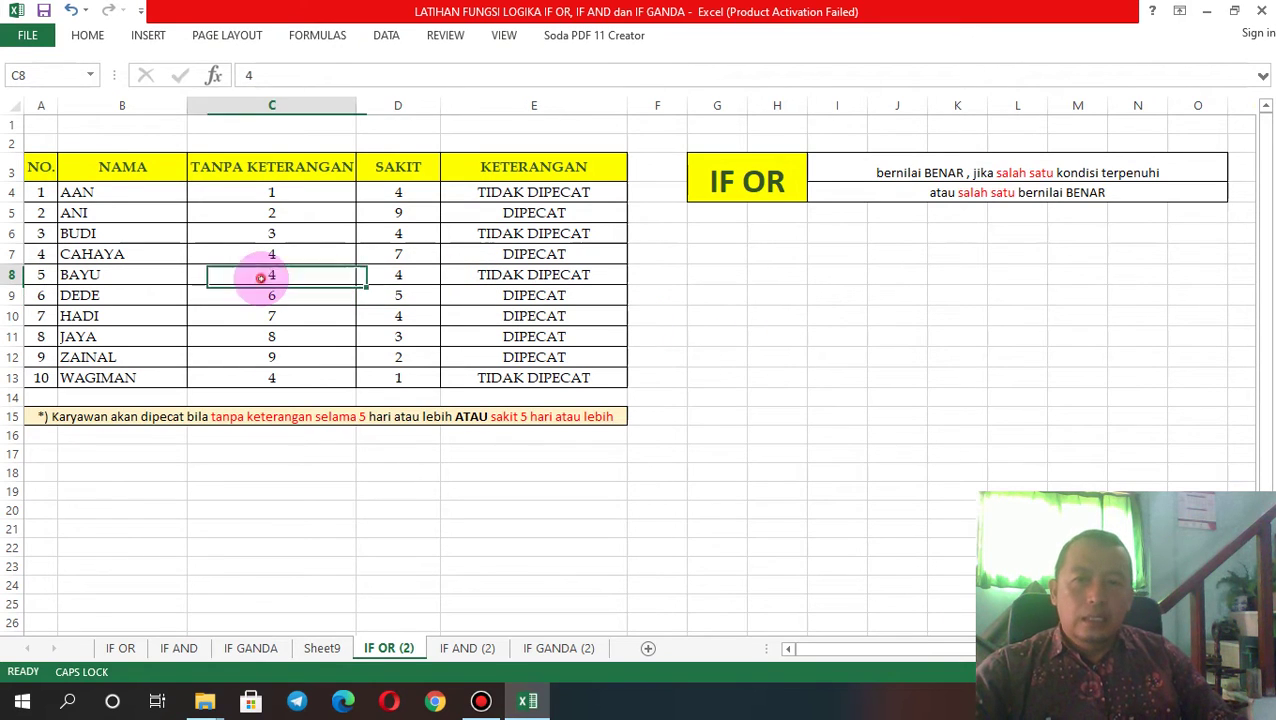
click(400, 275)
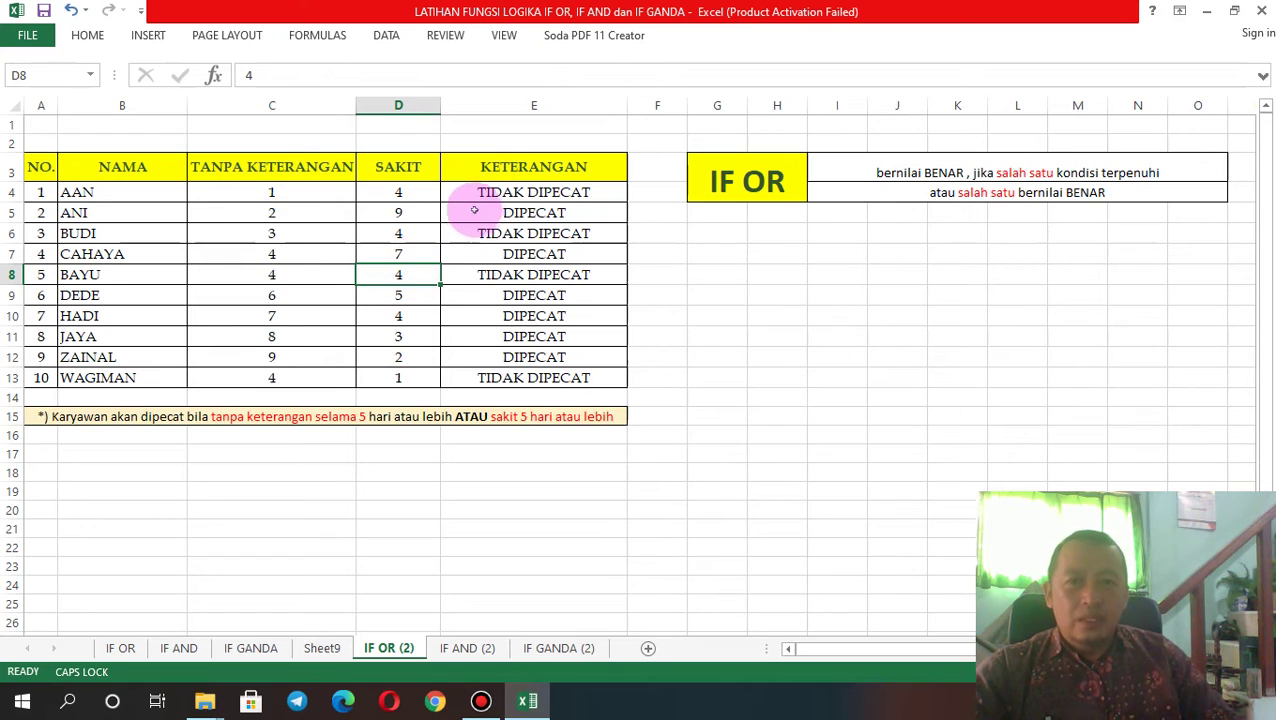
click(275, 192)
click(400, 192)
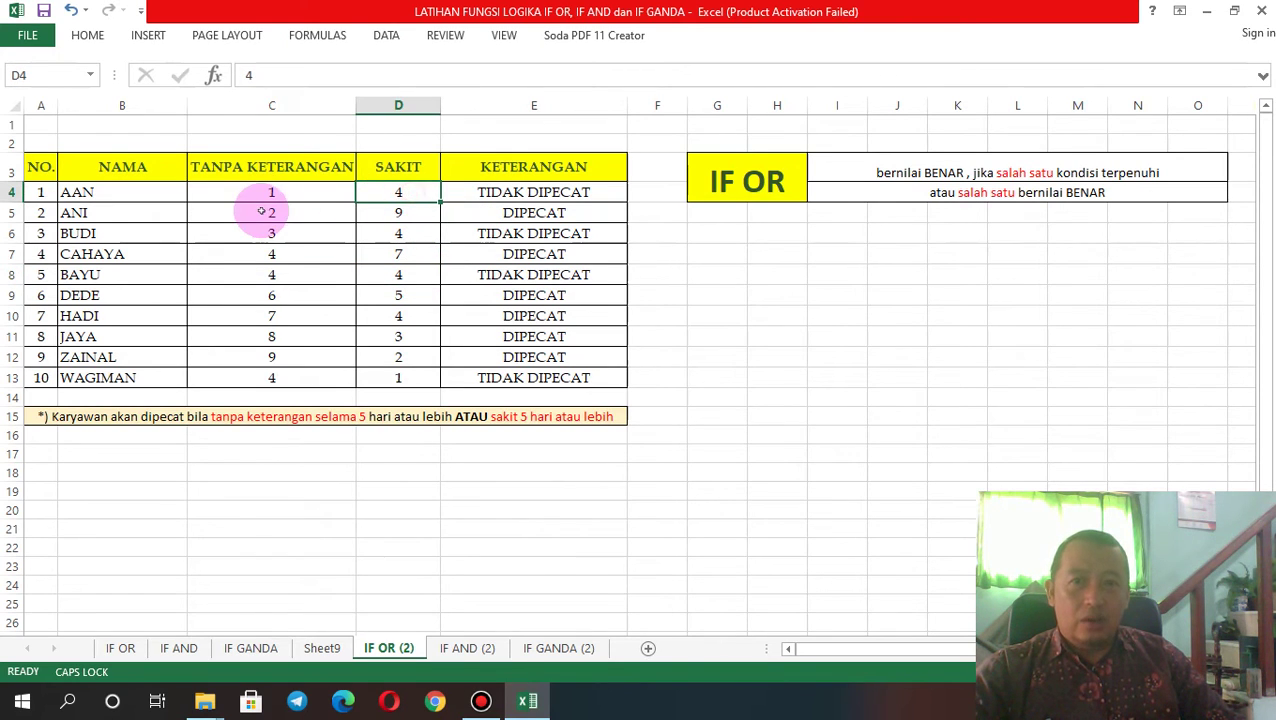
click(254, 208)
click(412, 194)
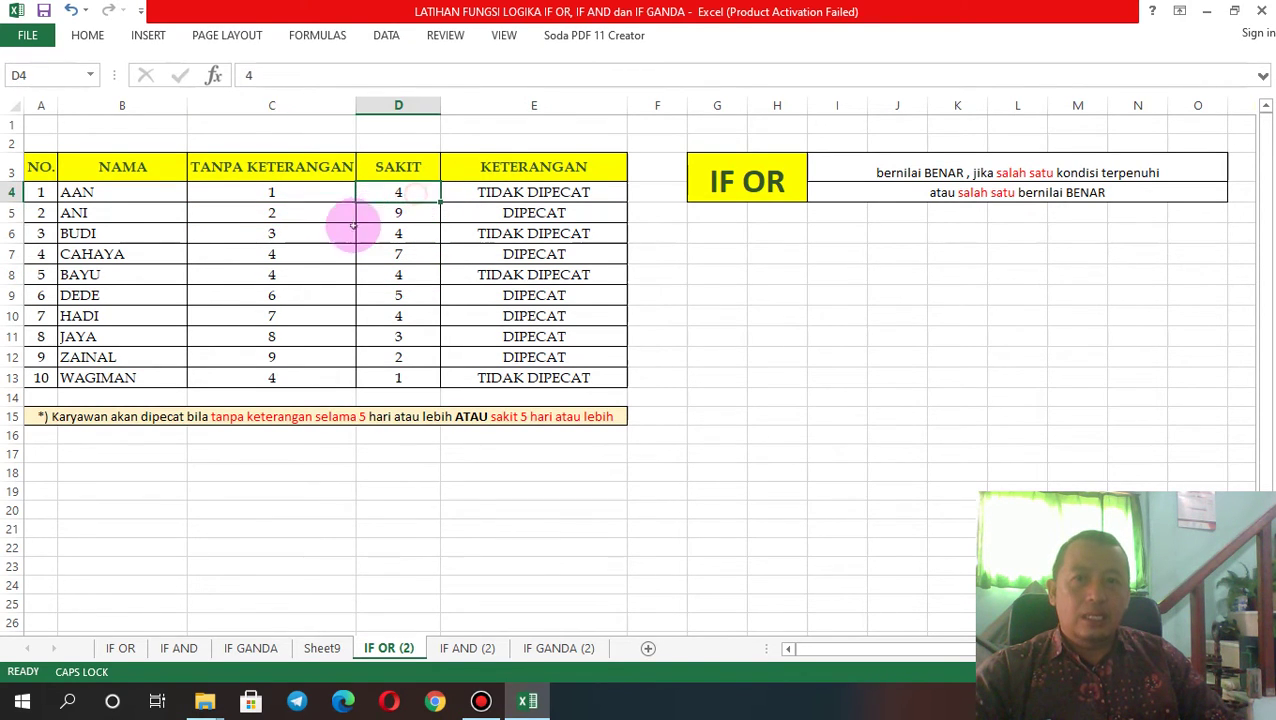
click(275, 235)
click(396, 194)
click(290, 196)
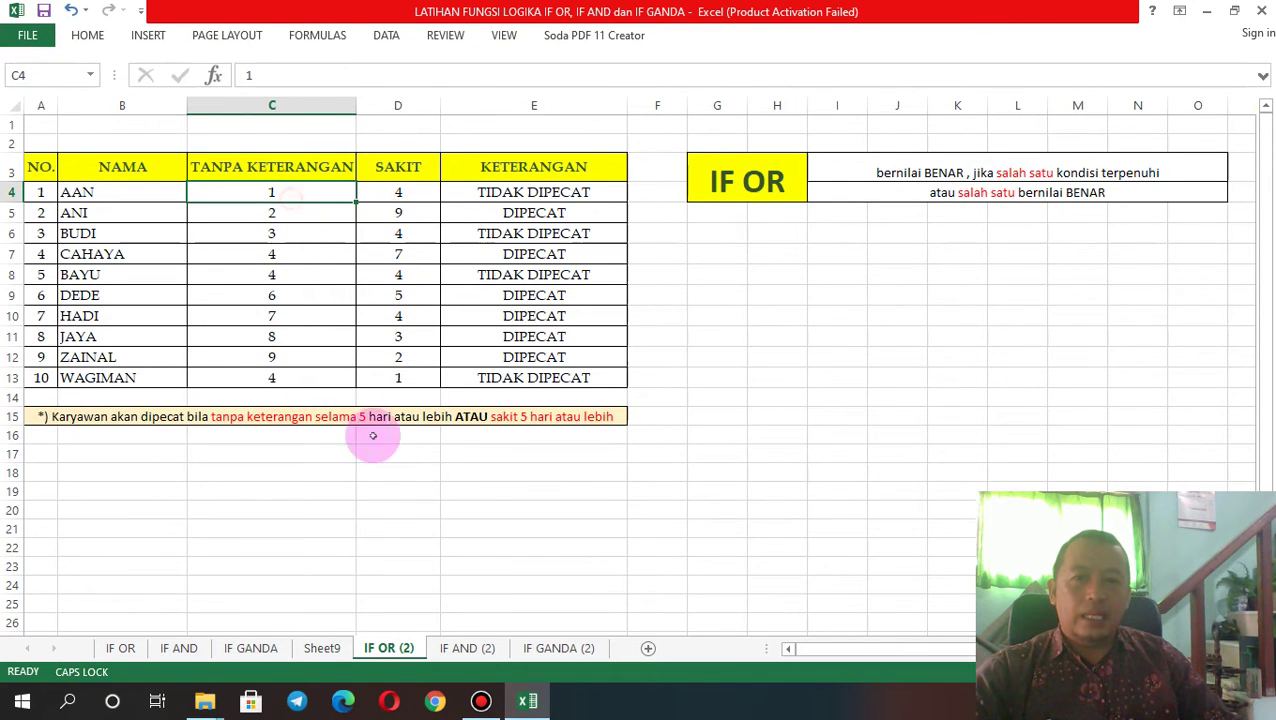
- On the IF AND (2) sheet, start an IF formula in E4 with an AND test whose first condition is C4>=5
click(467, 646)
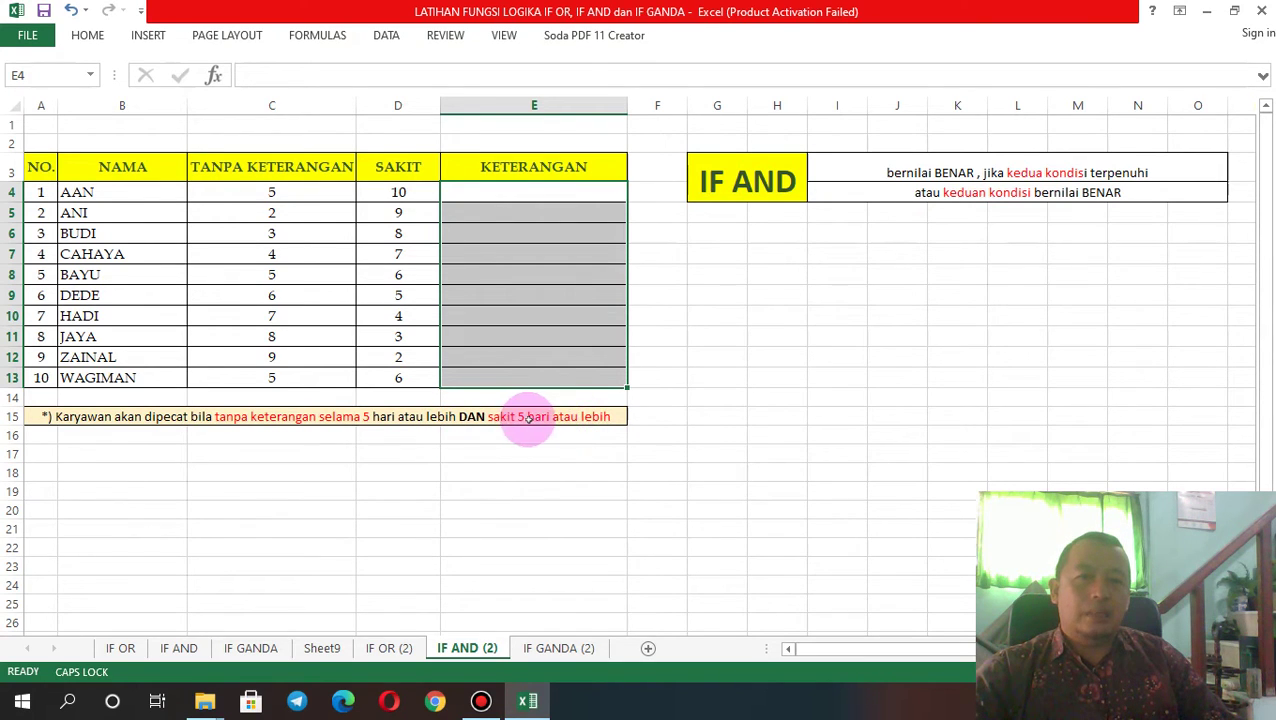
click(496, 191)
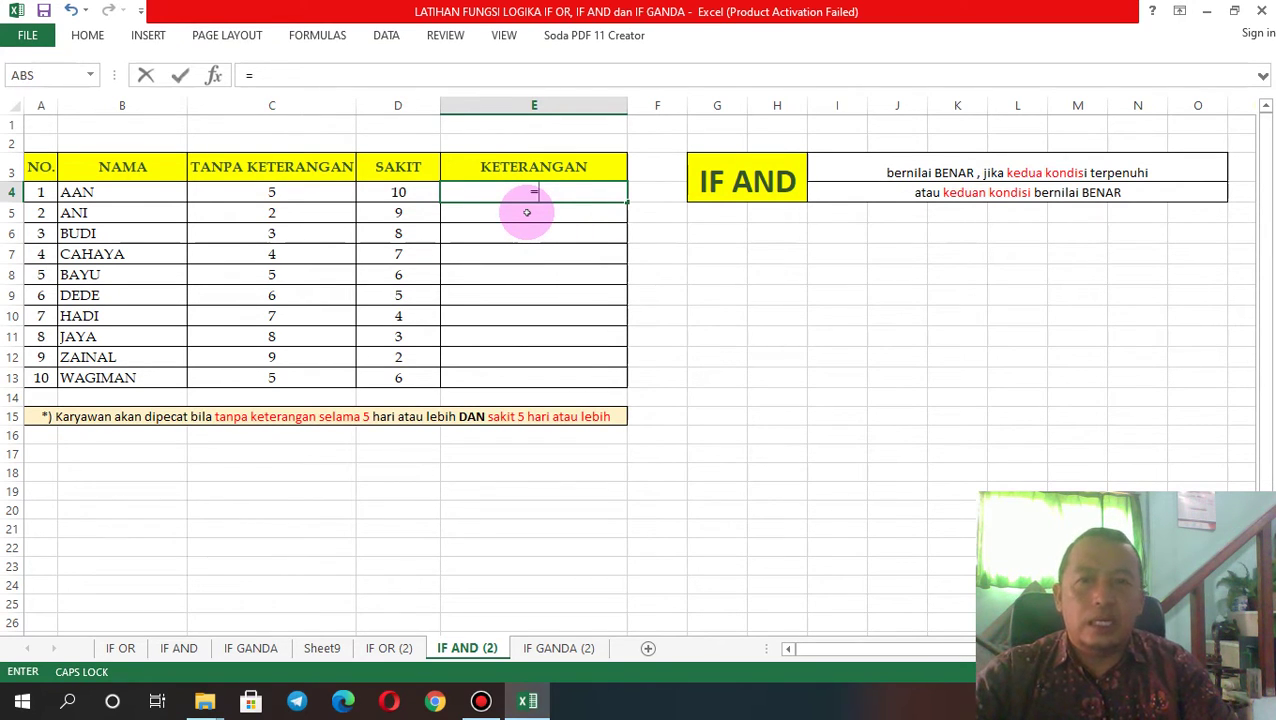
text(=IF)
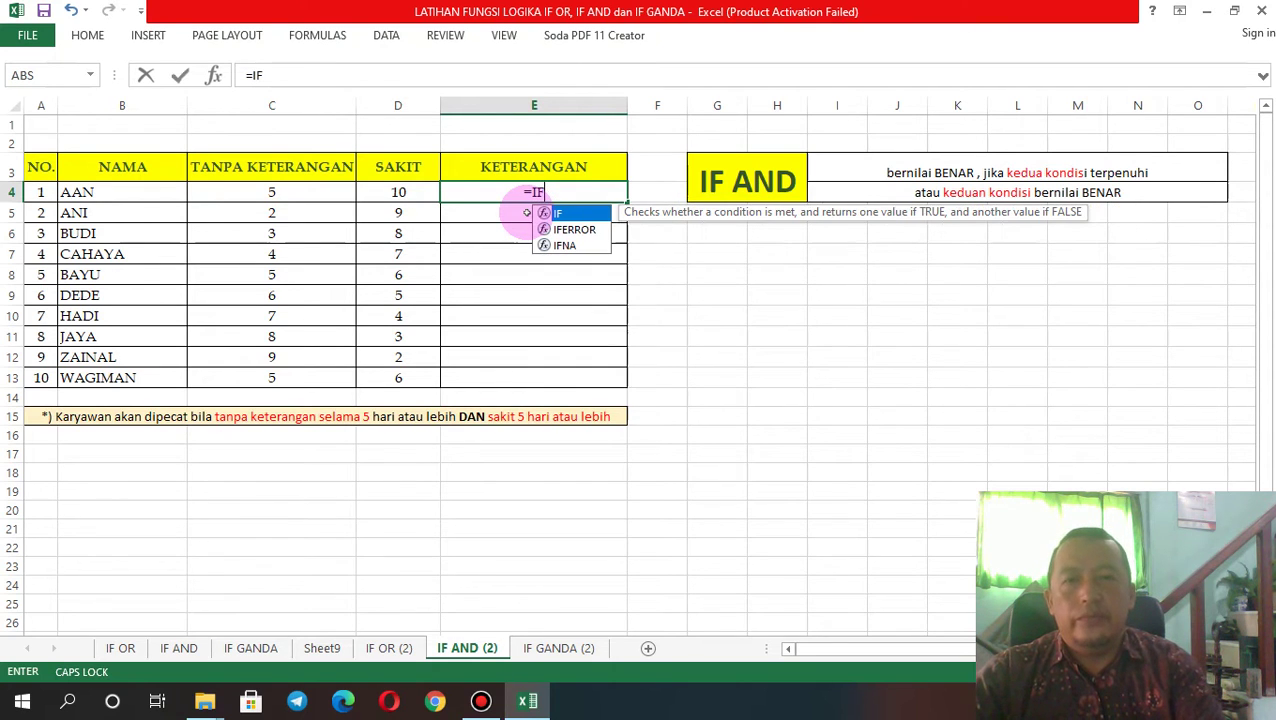
text(()
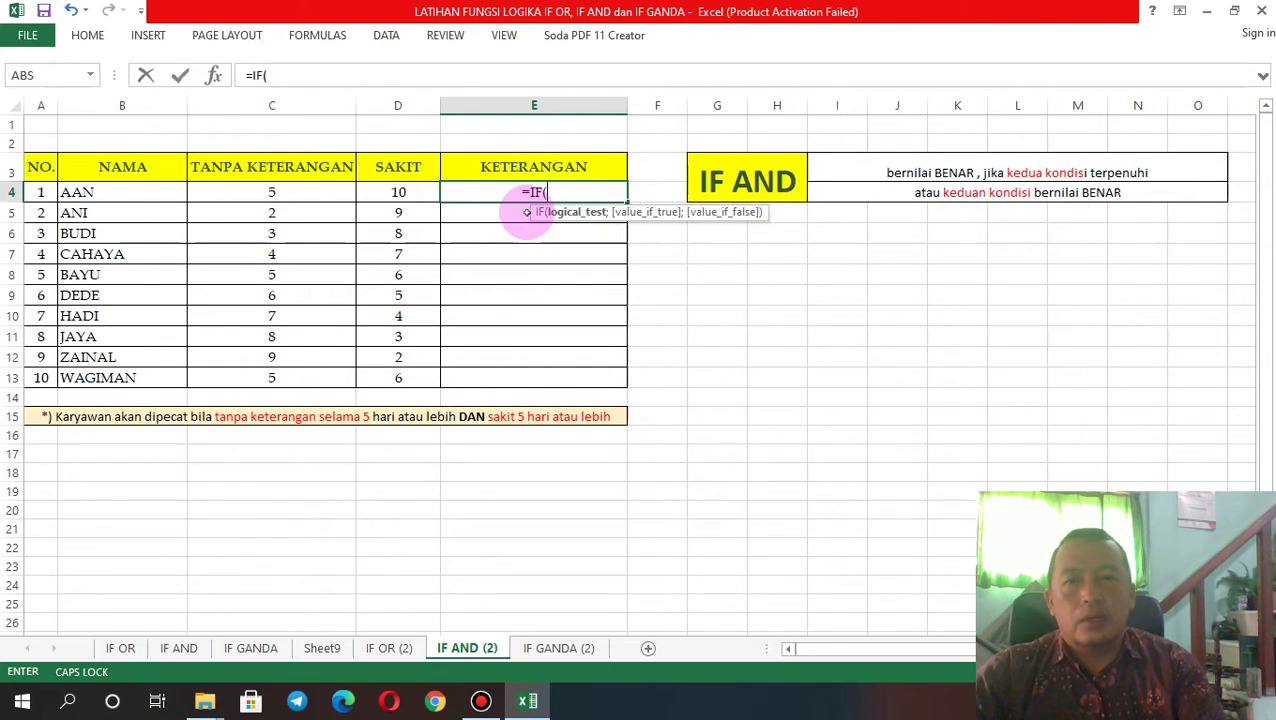
text(AND)
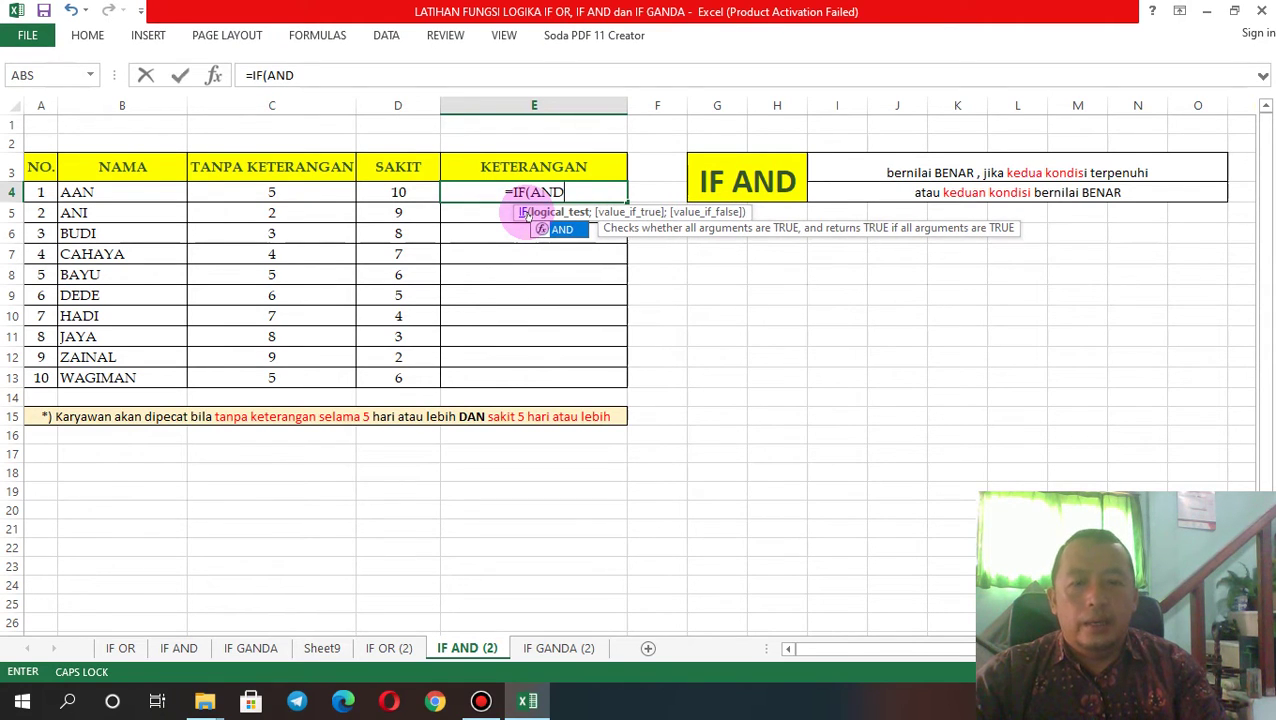
text(()
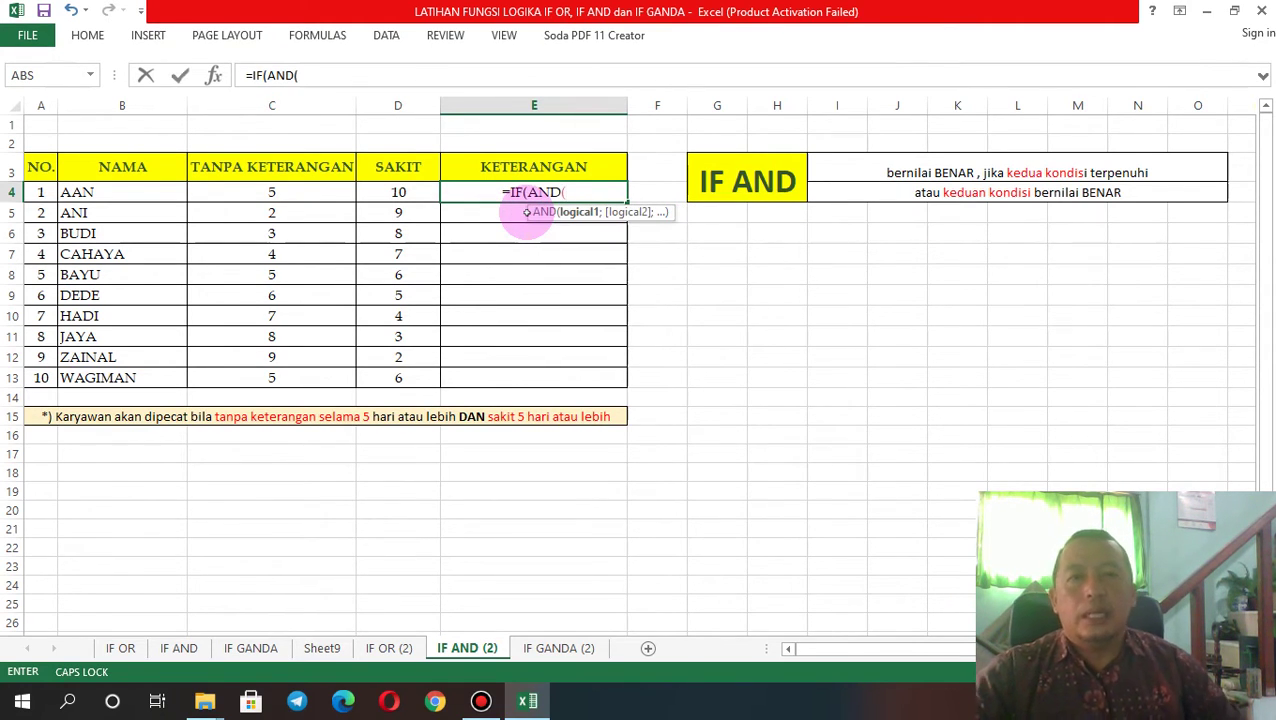
click(274, 191)
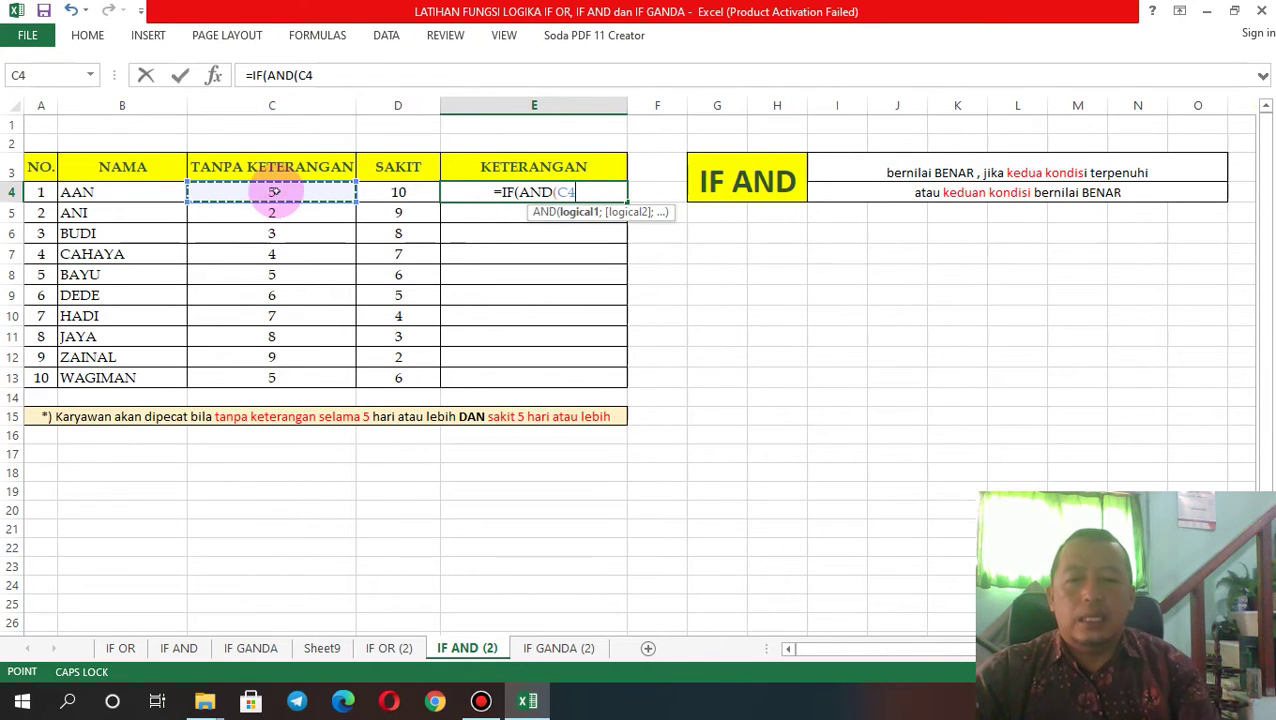
text(>)
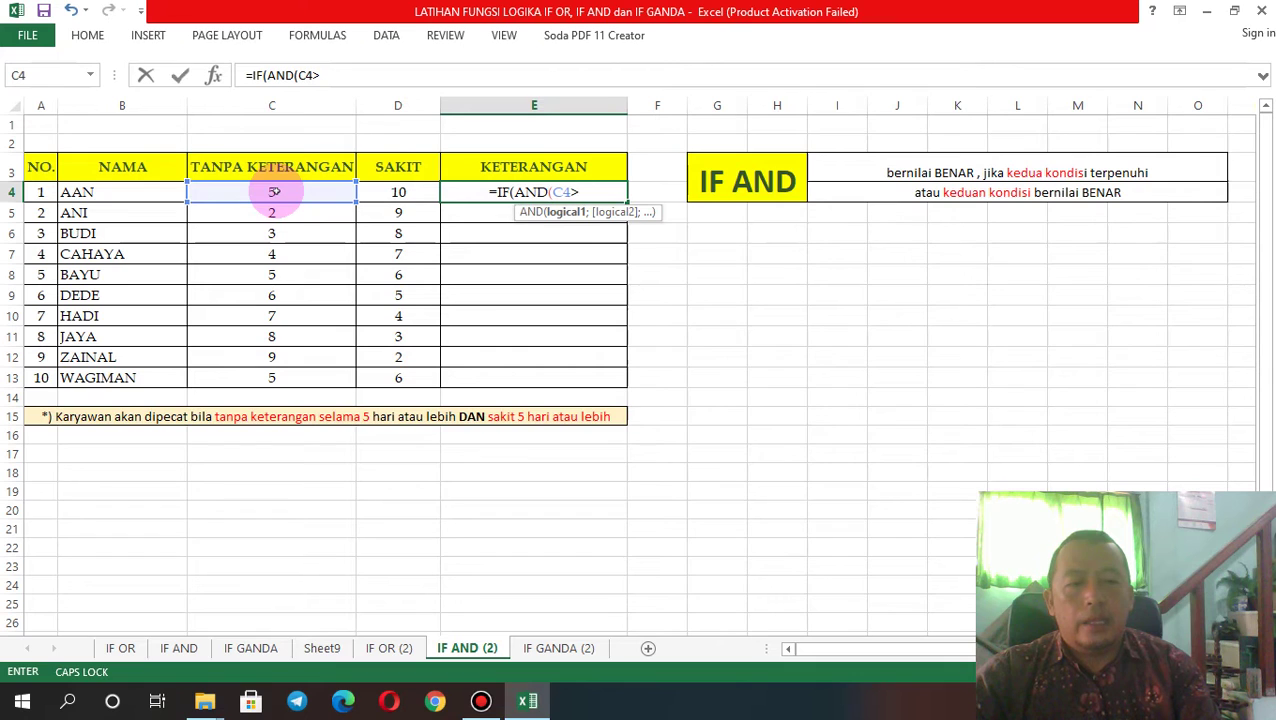
text(=)
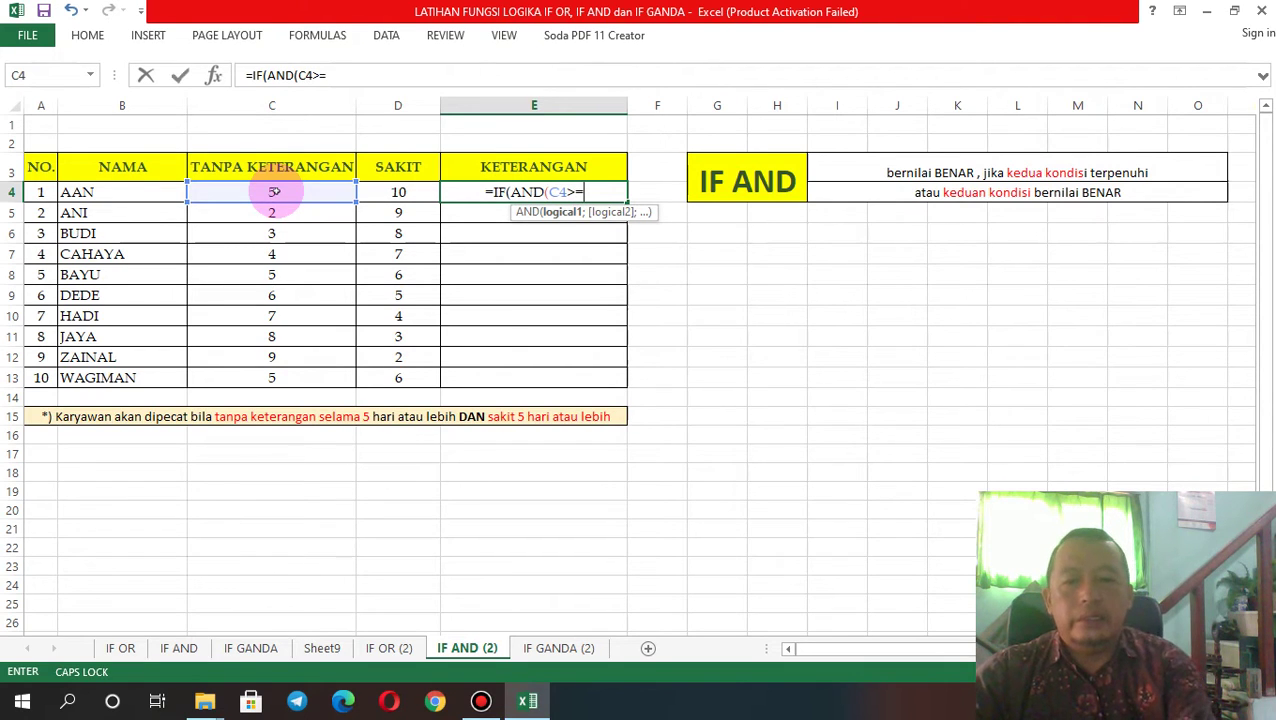
text(5)
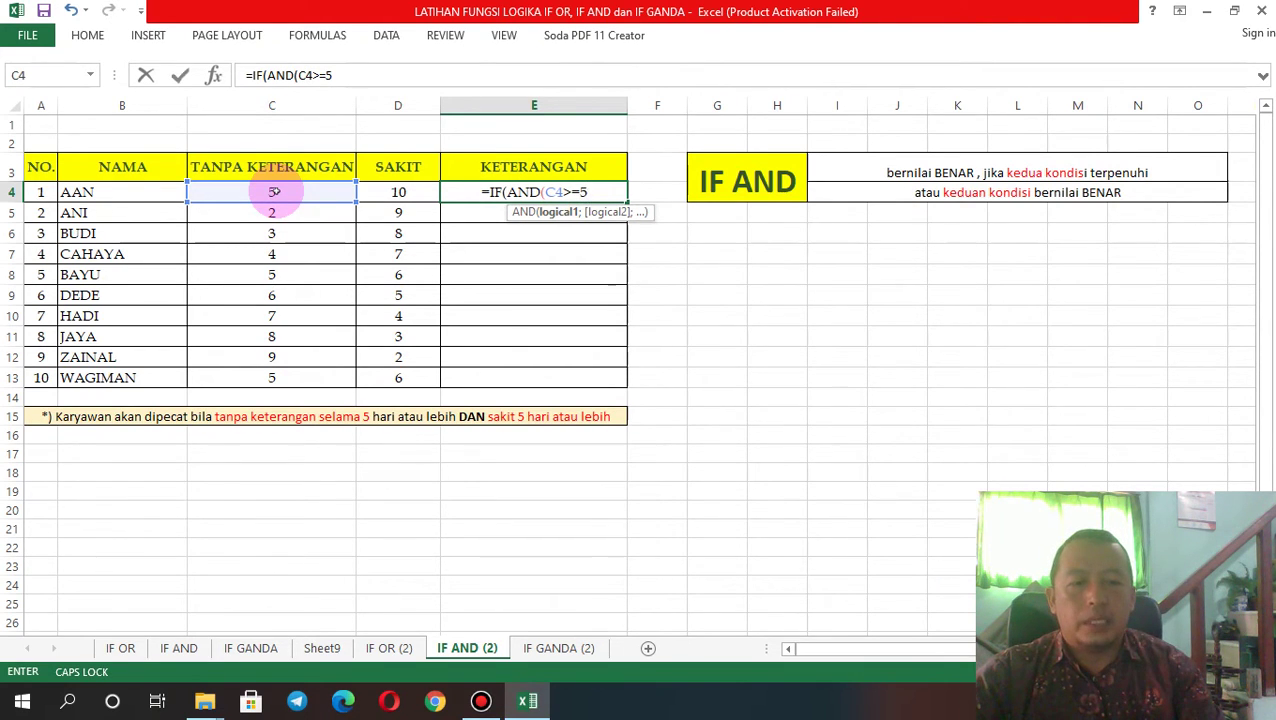
text(;)
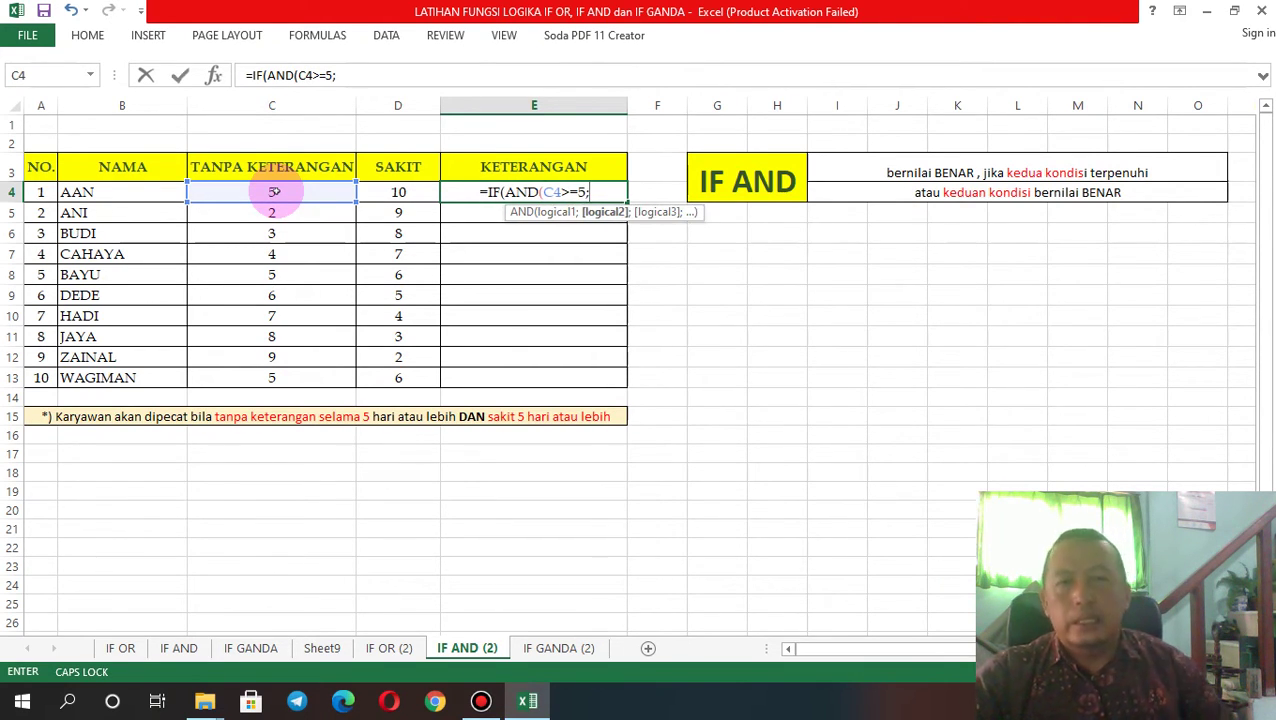
- Add D4>=5 as the second AND condition in the E4 formula and close the logical test
click(399, 192)
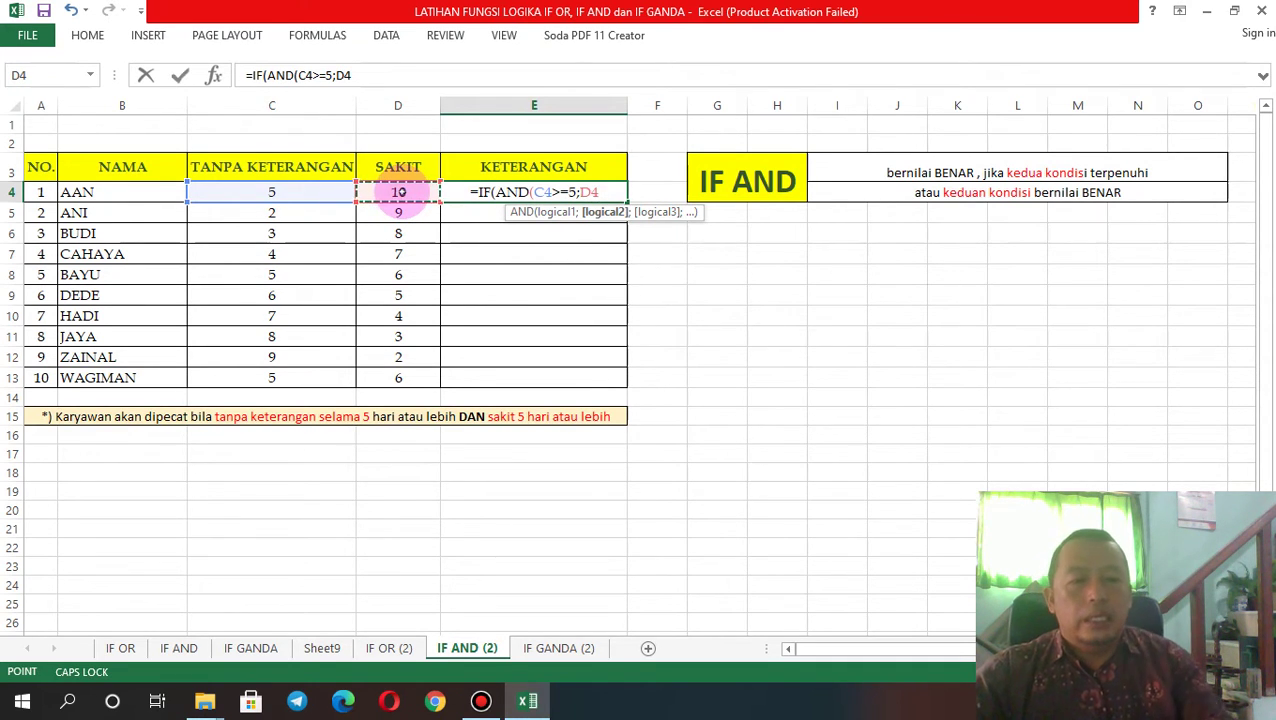
key(F8)
key(BackSpace)
key(BackSpace)
key(BackSpace)
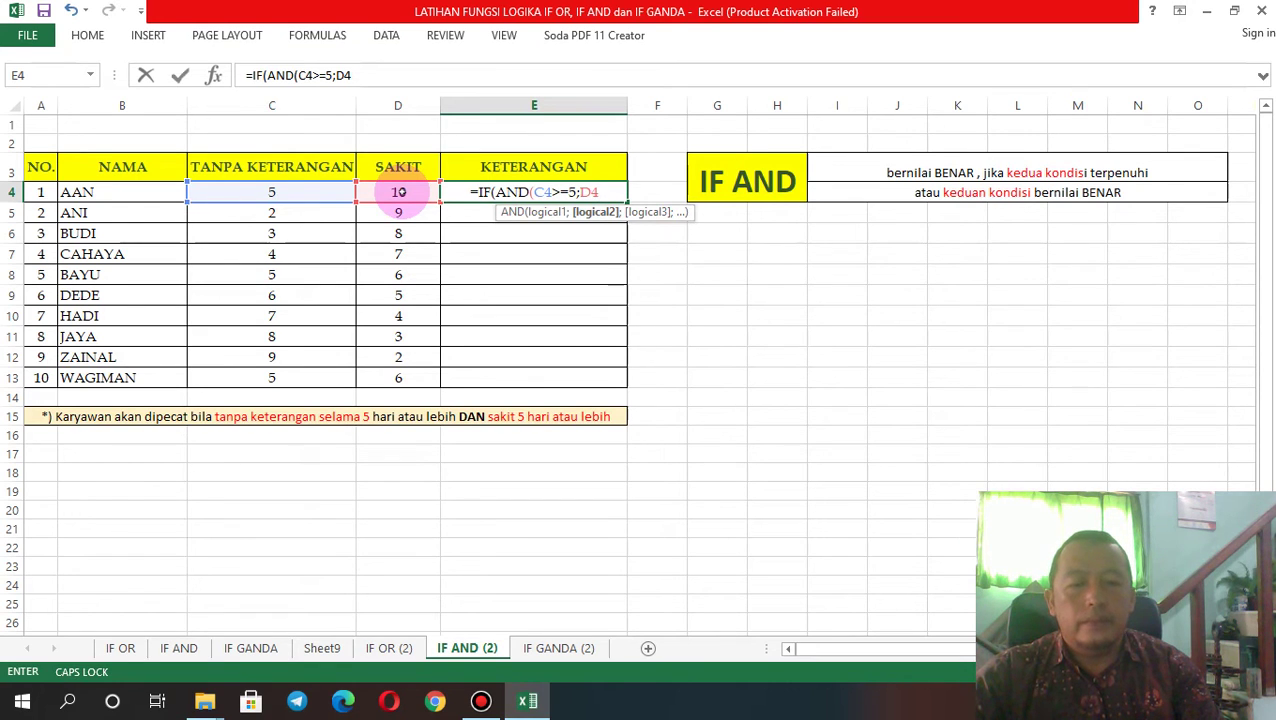
text(>)
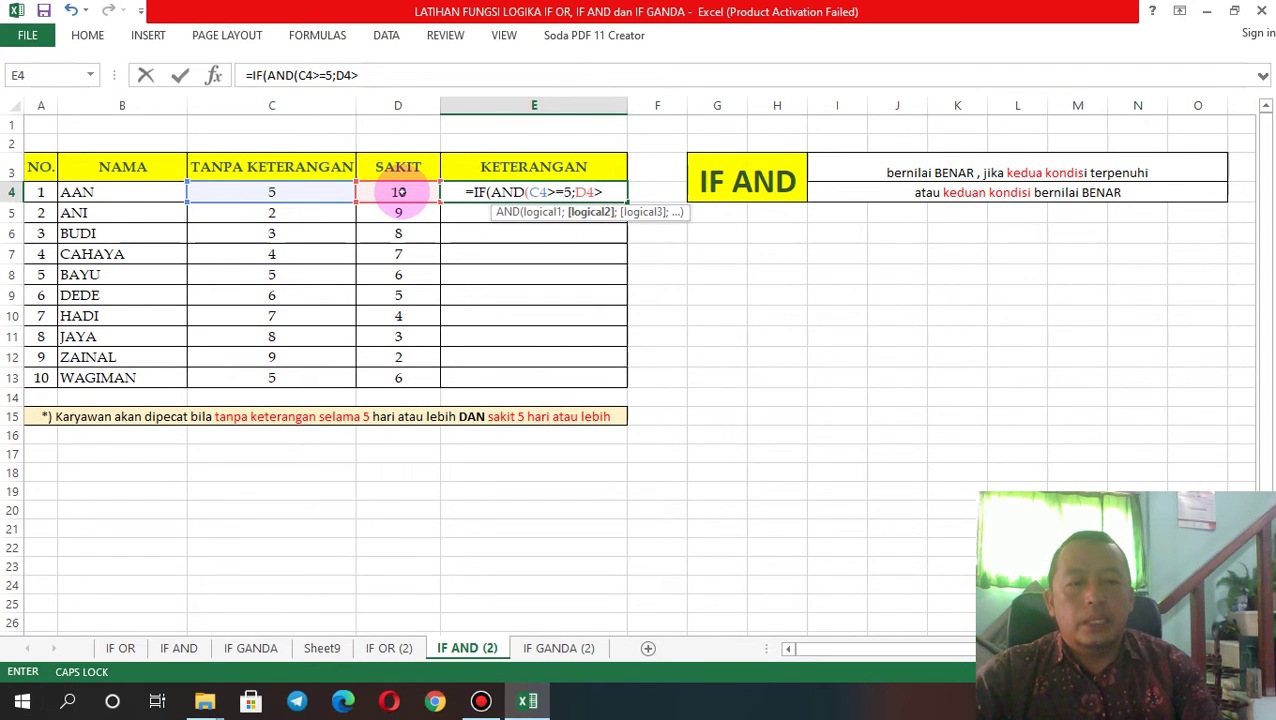
text(=)
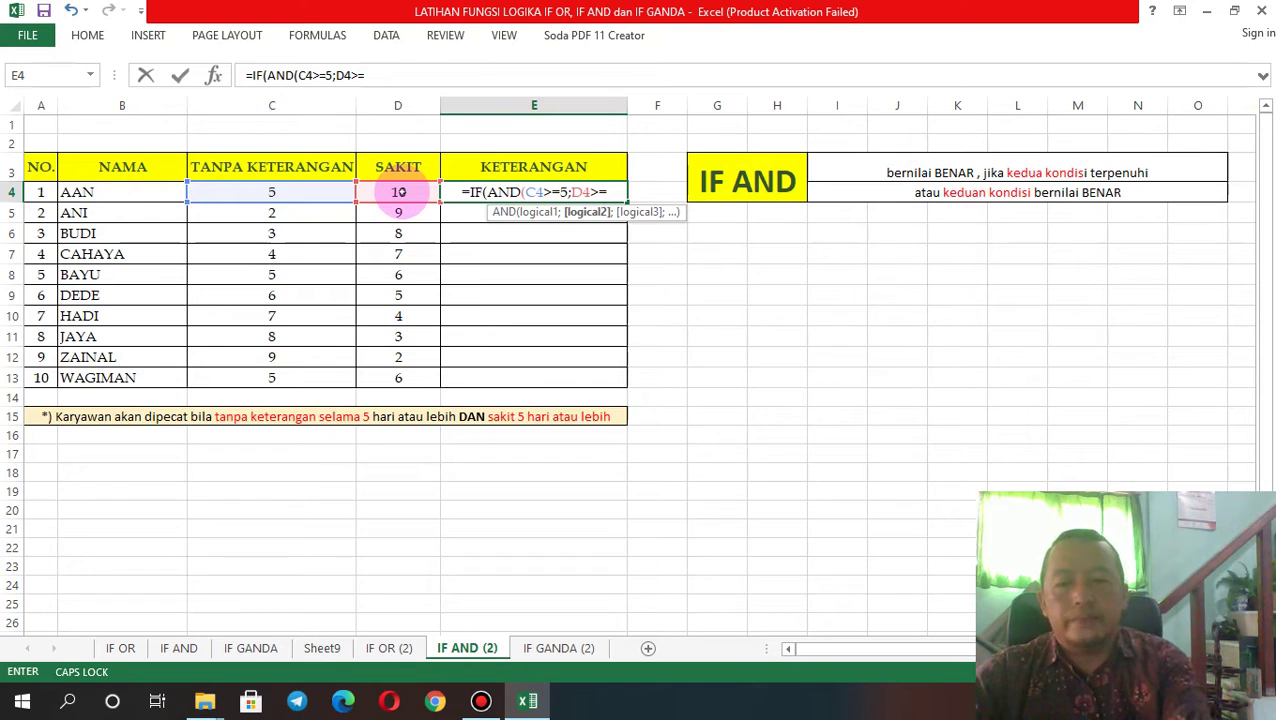
text(5)
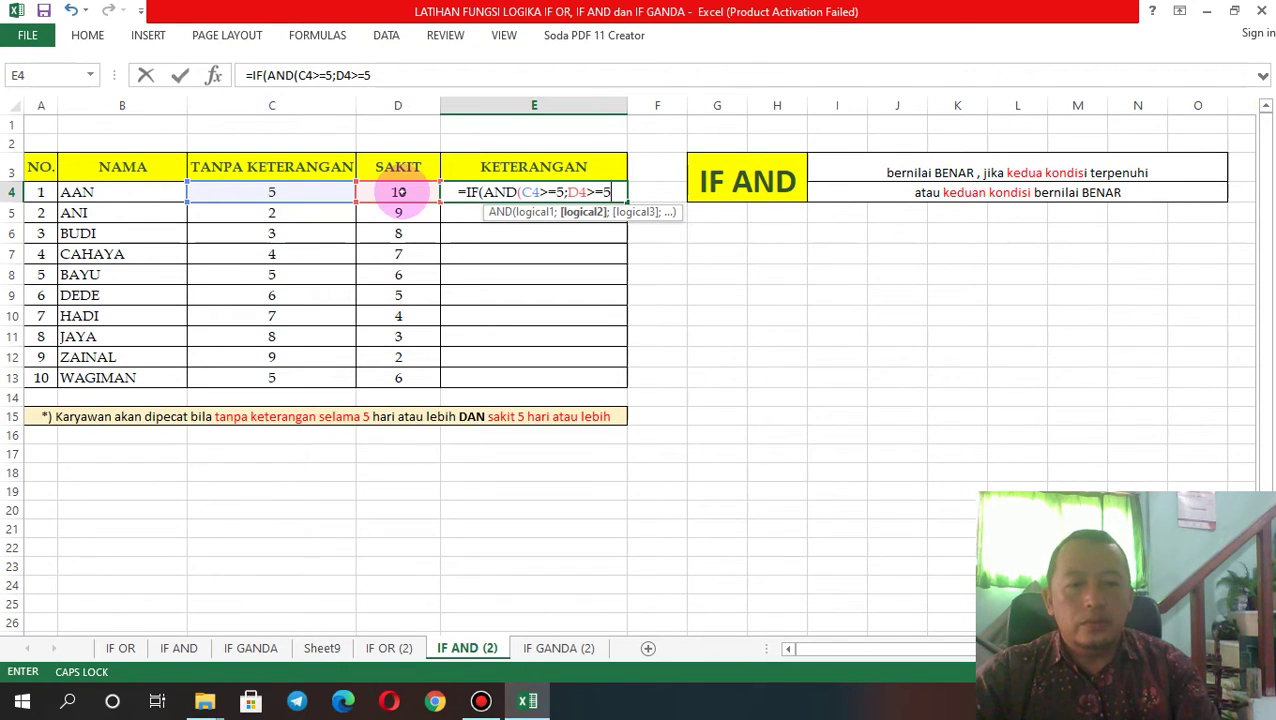
text())
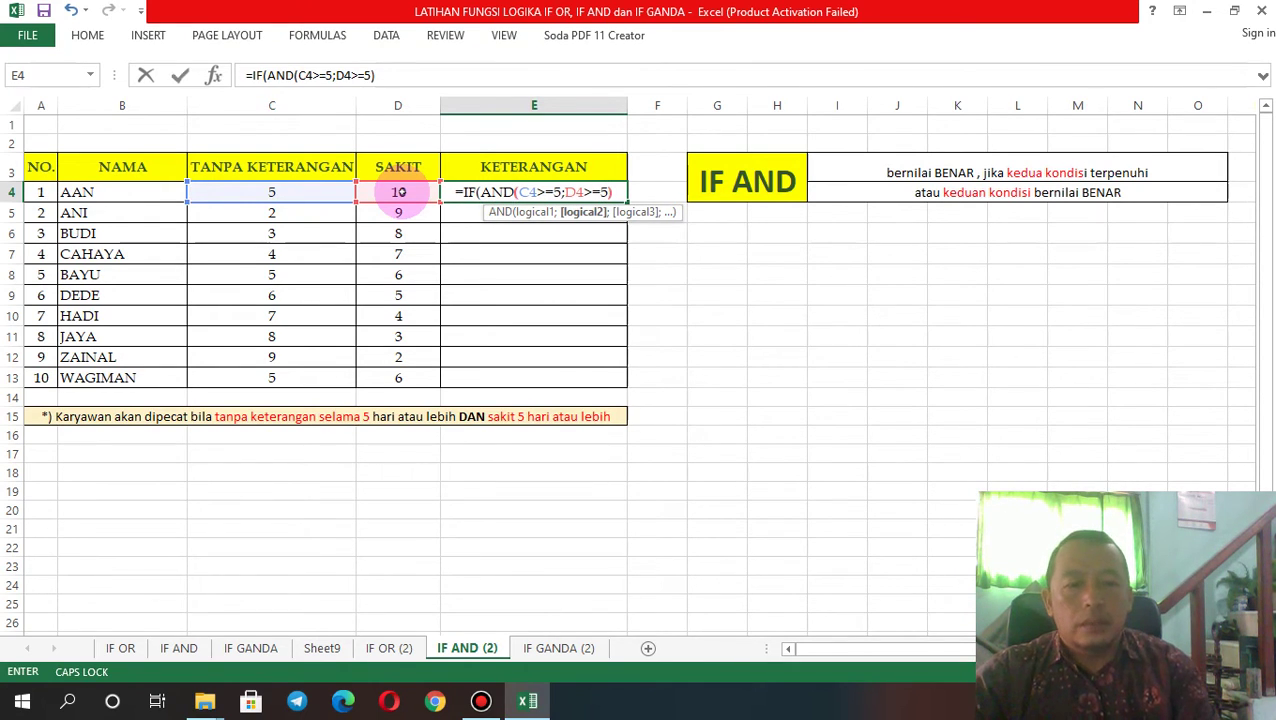
text(;)
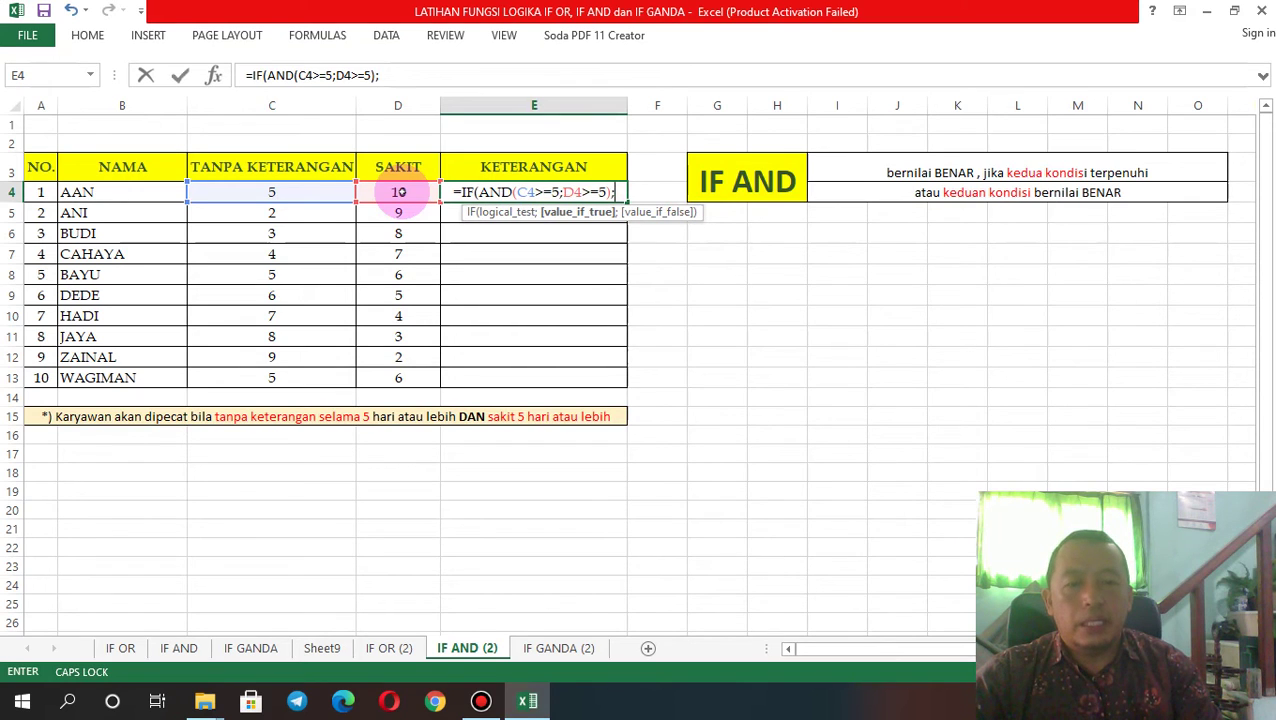
- Enter "DIPECAT" as the value if true in the E4 formula
text(')
key(BackSpace)
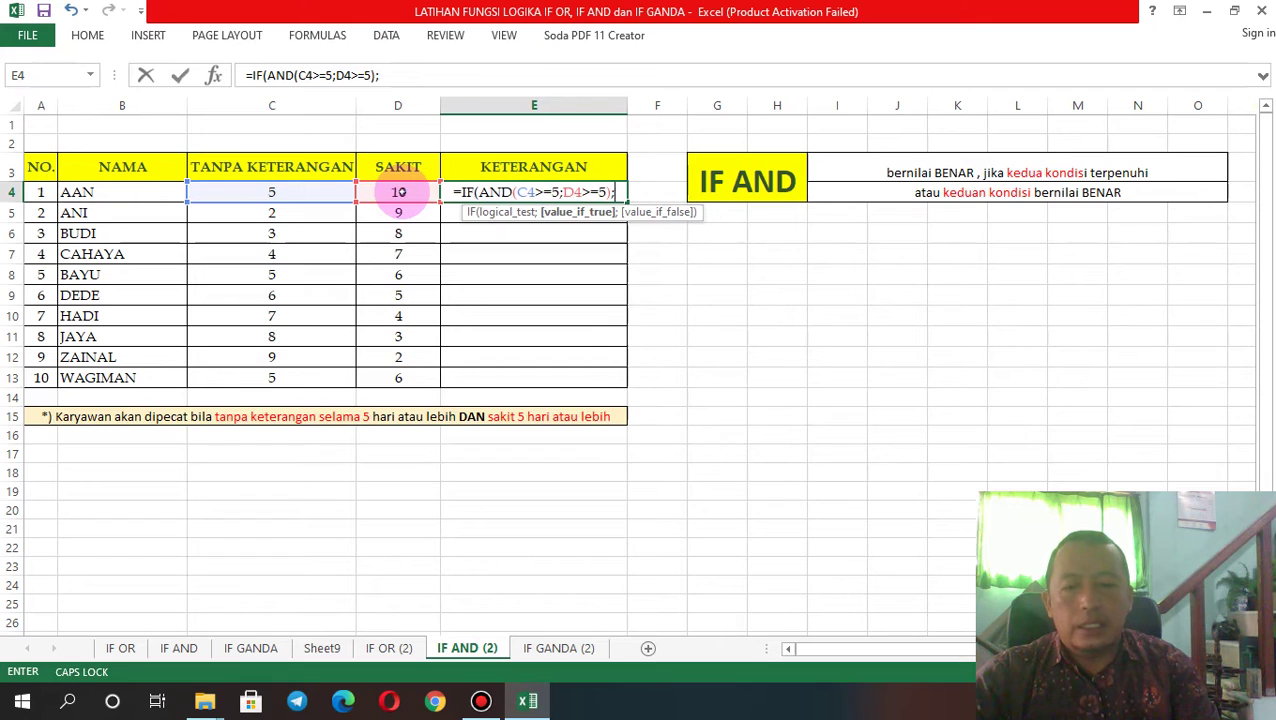
text(")
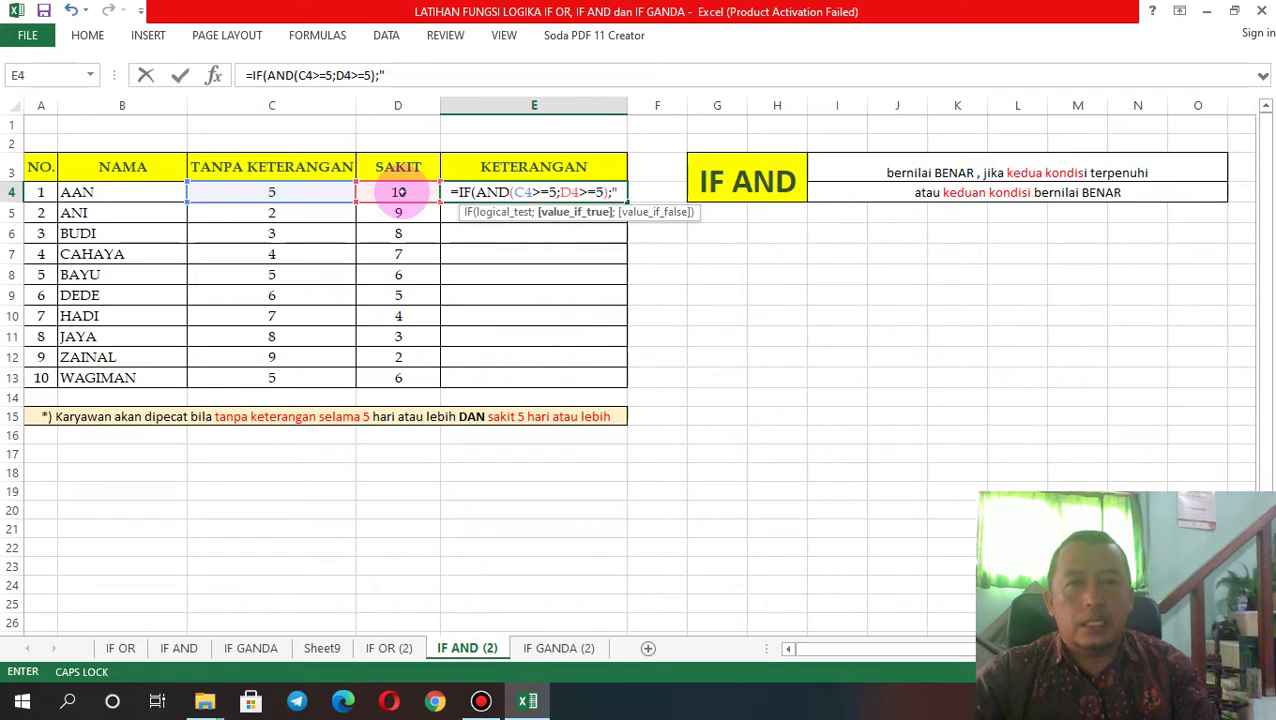
text(T)
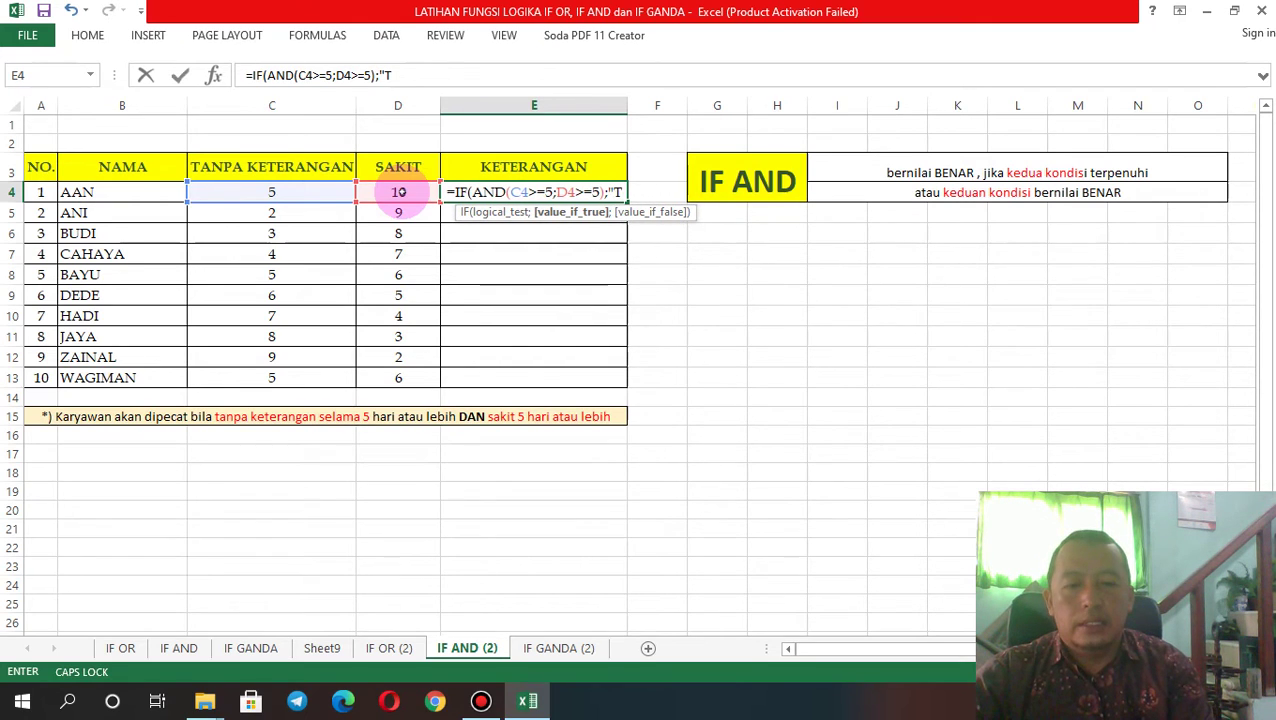
key(BackSpace)
text(DI)
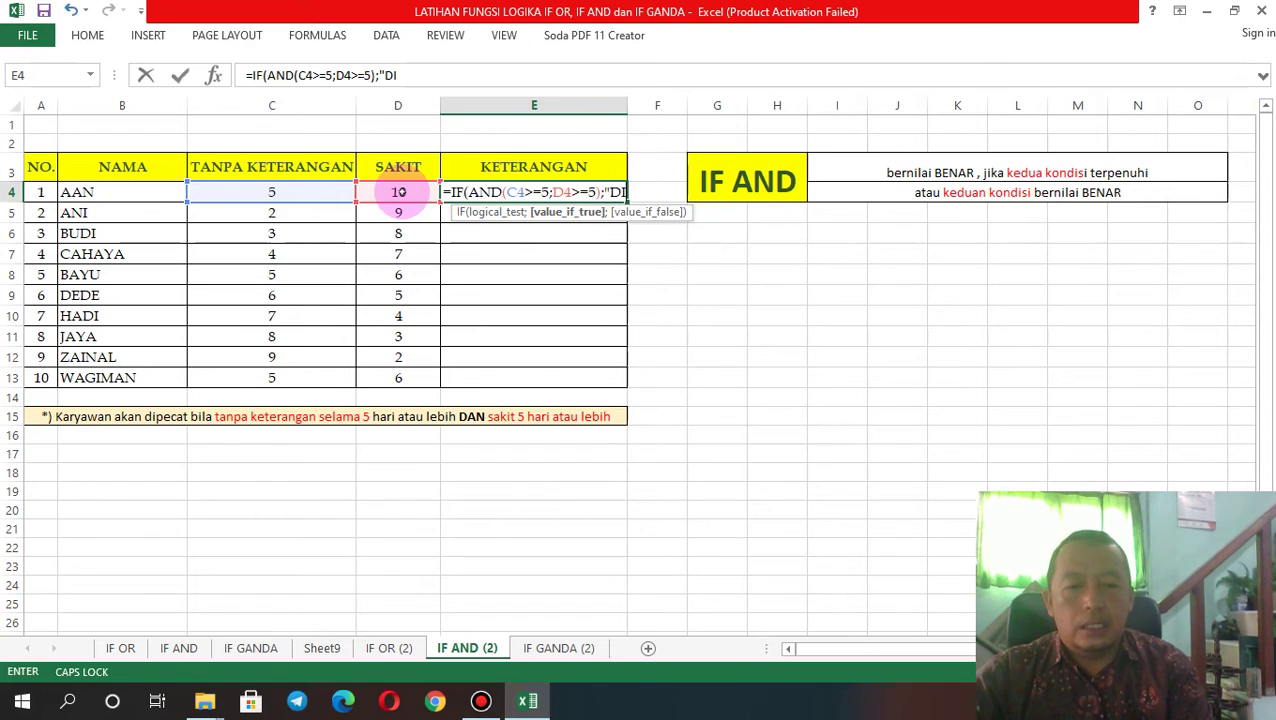
text(PECAT)
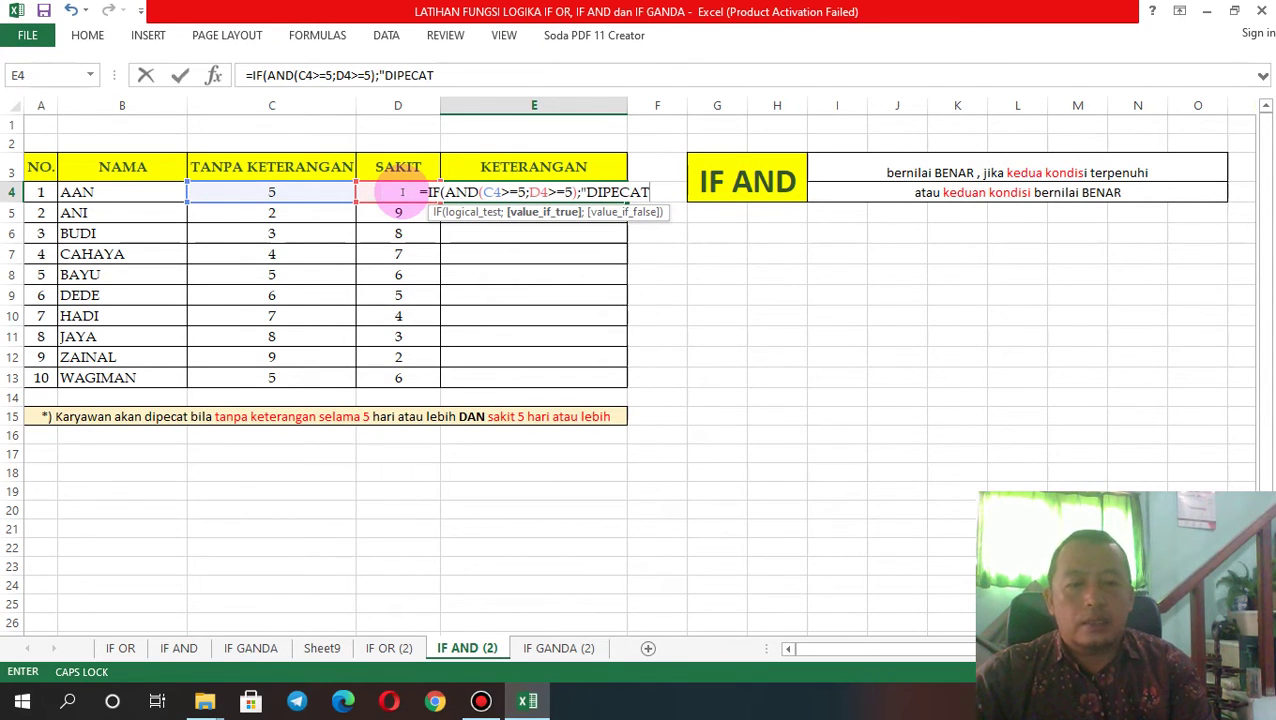
text(")
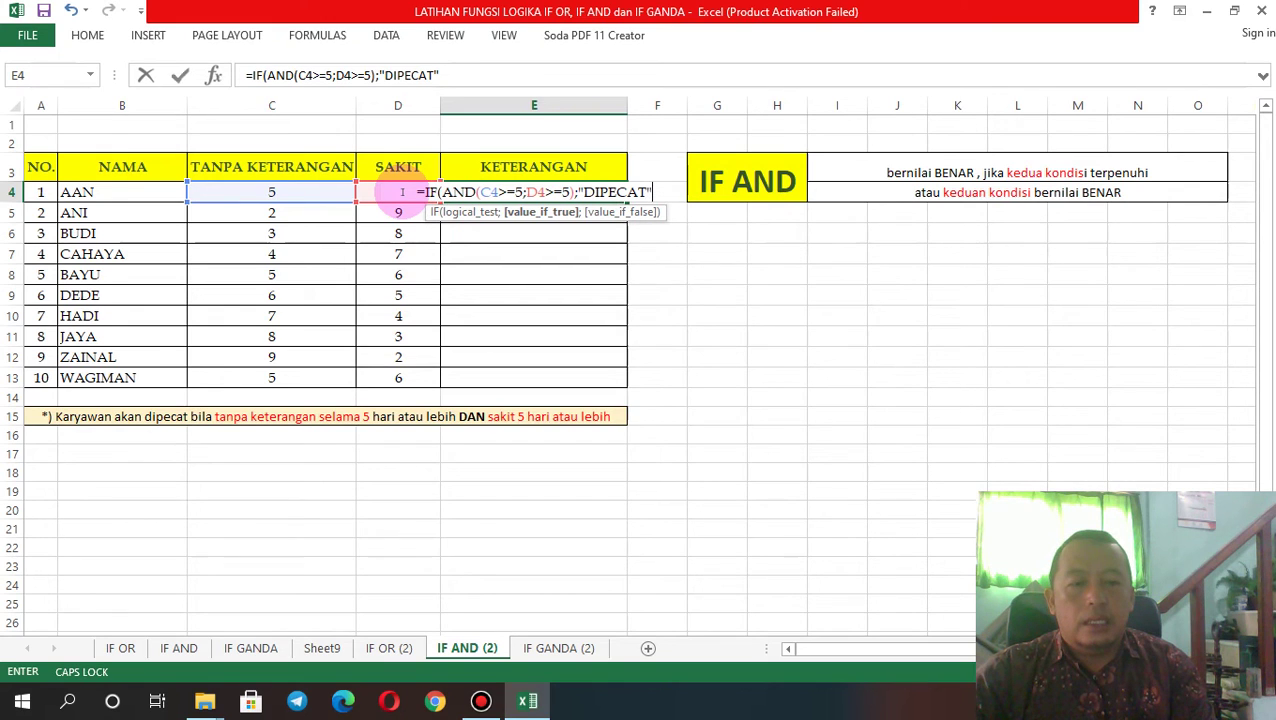
text(;)
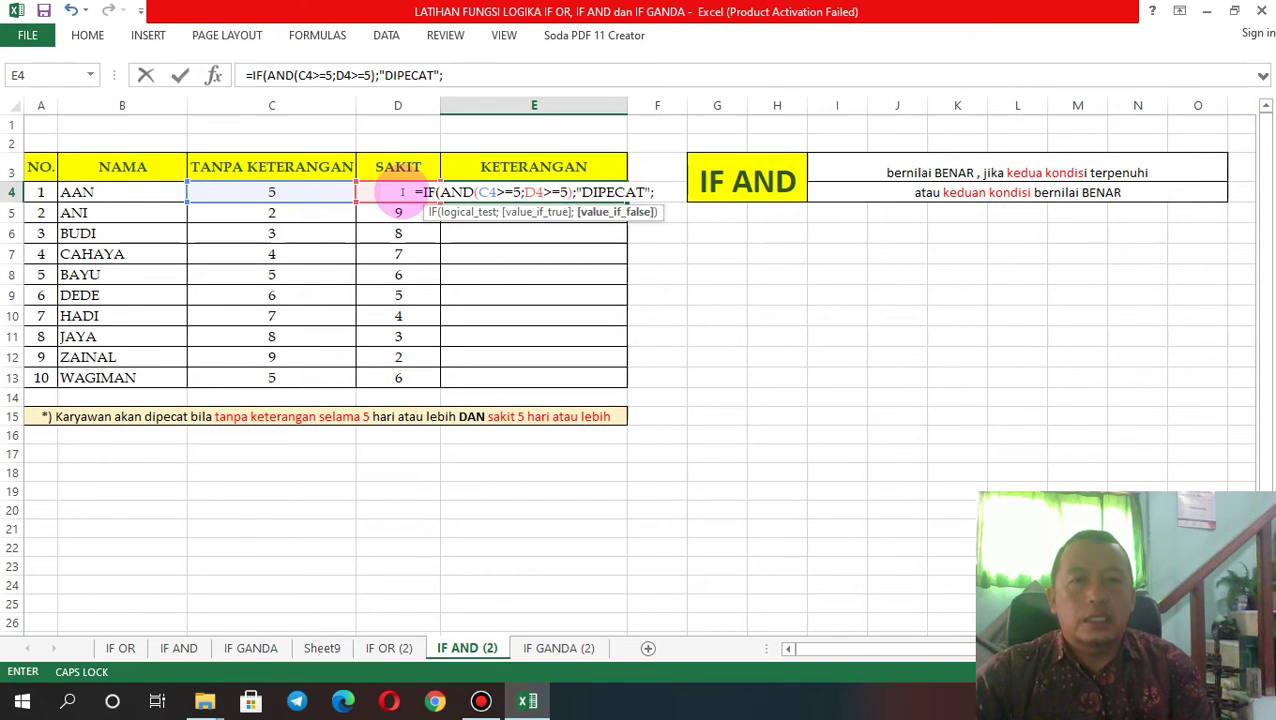
- Finish the E4 formula with TIDAK DIPECAT as the value if false, accepting the suggested correction to "TIDAKDIPECAT"
text(TI)
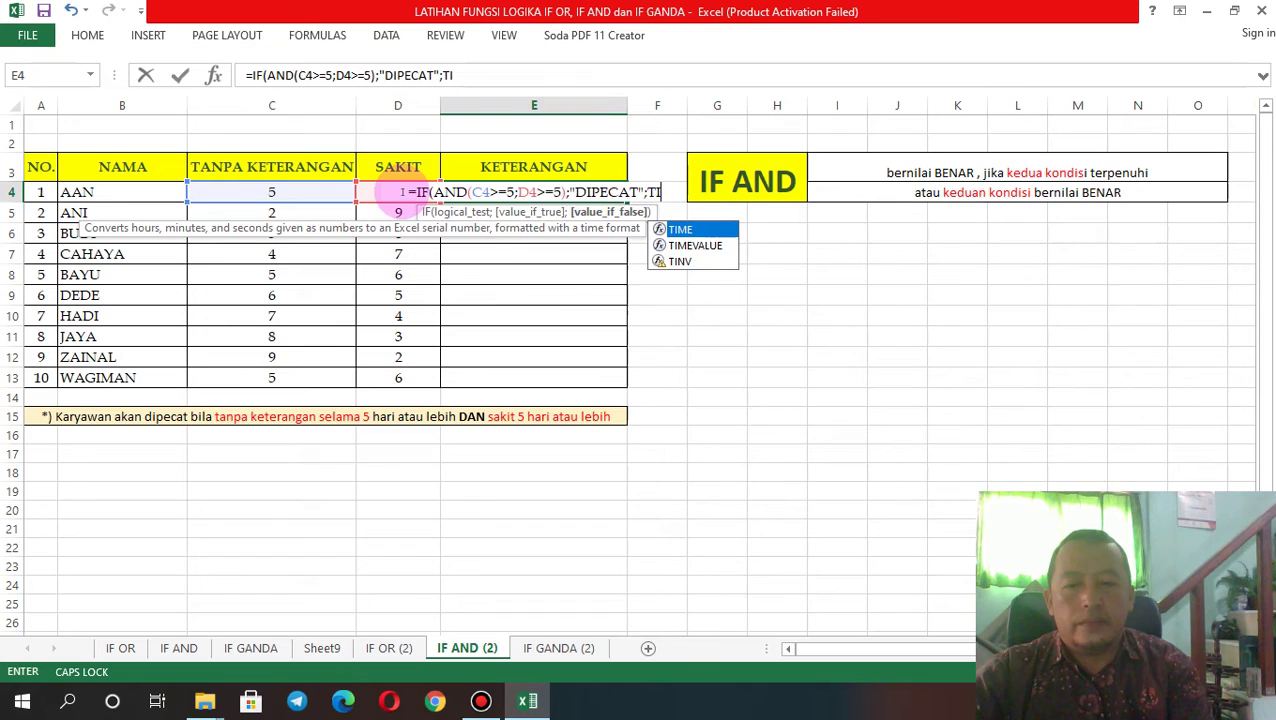
text(DAK D)
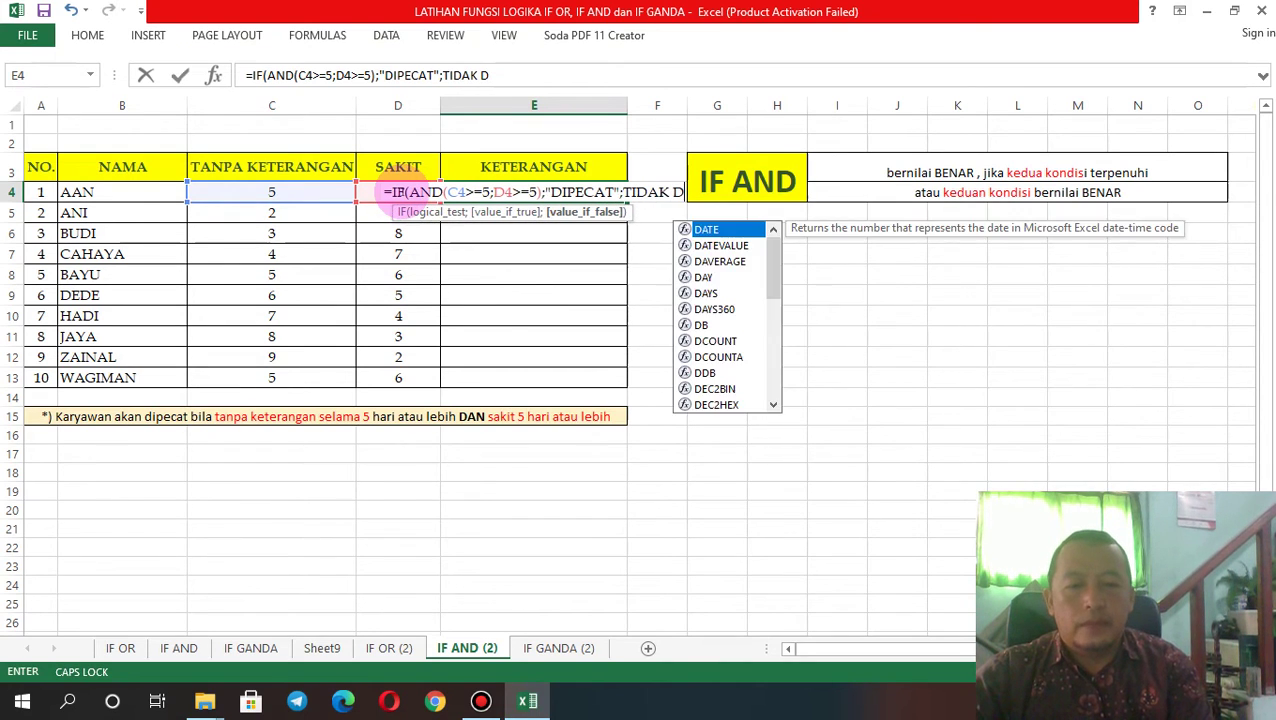
text(IPECAT)
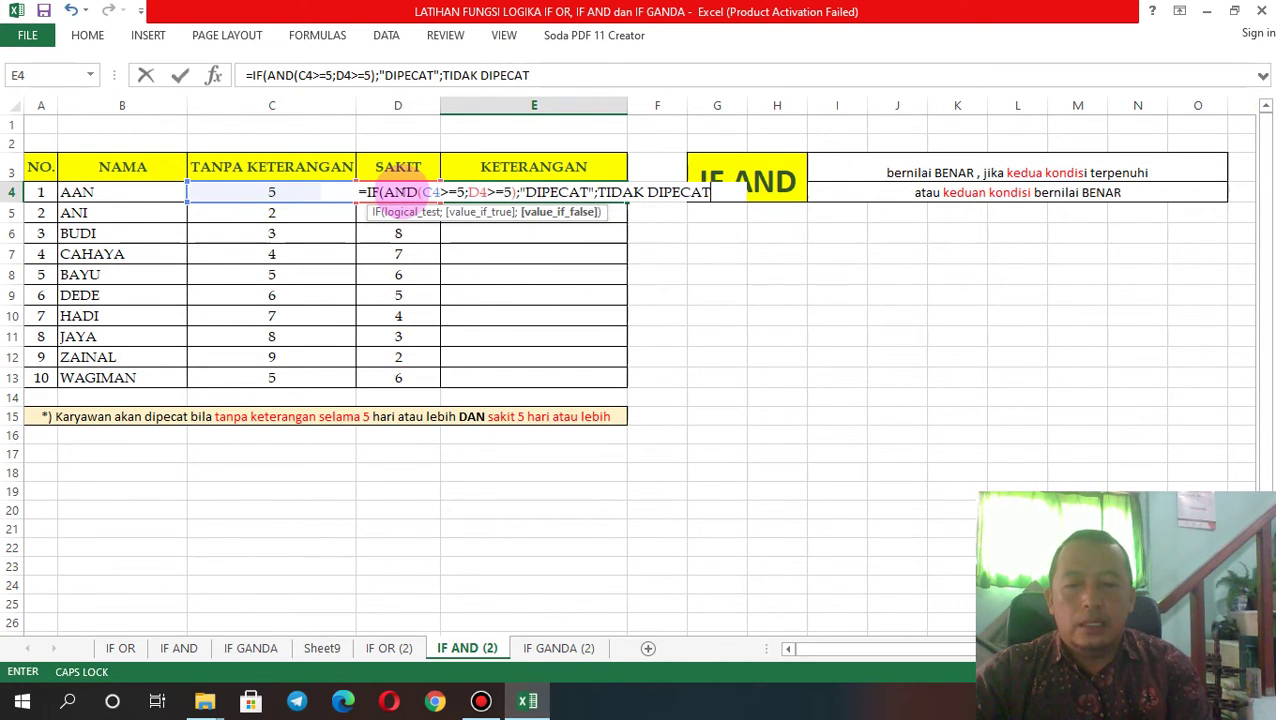
text(")
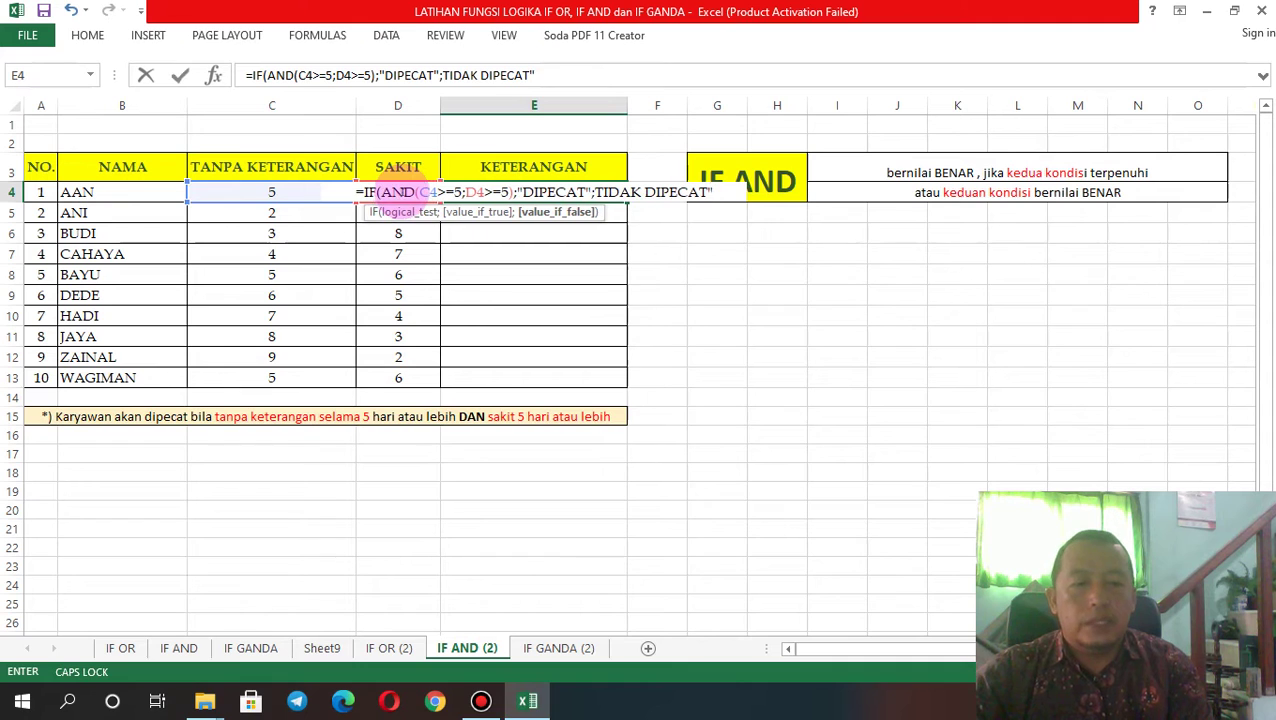
text())
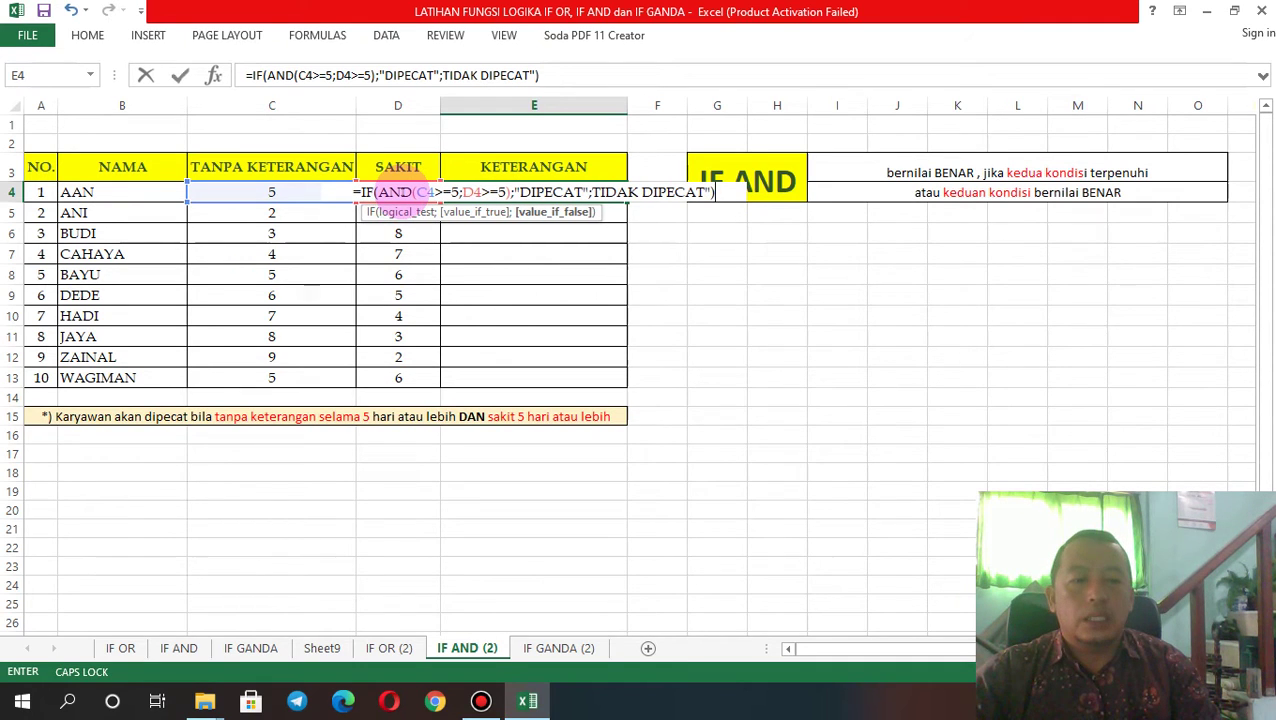
key(Return)
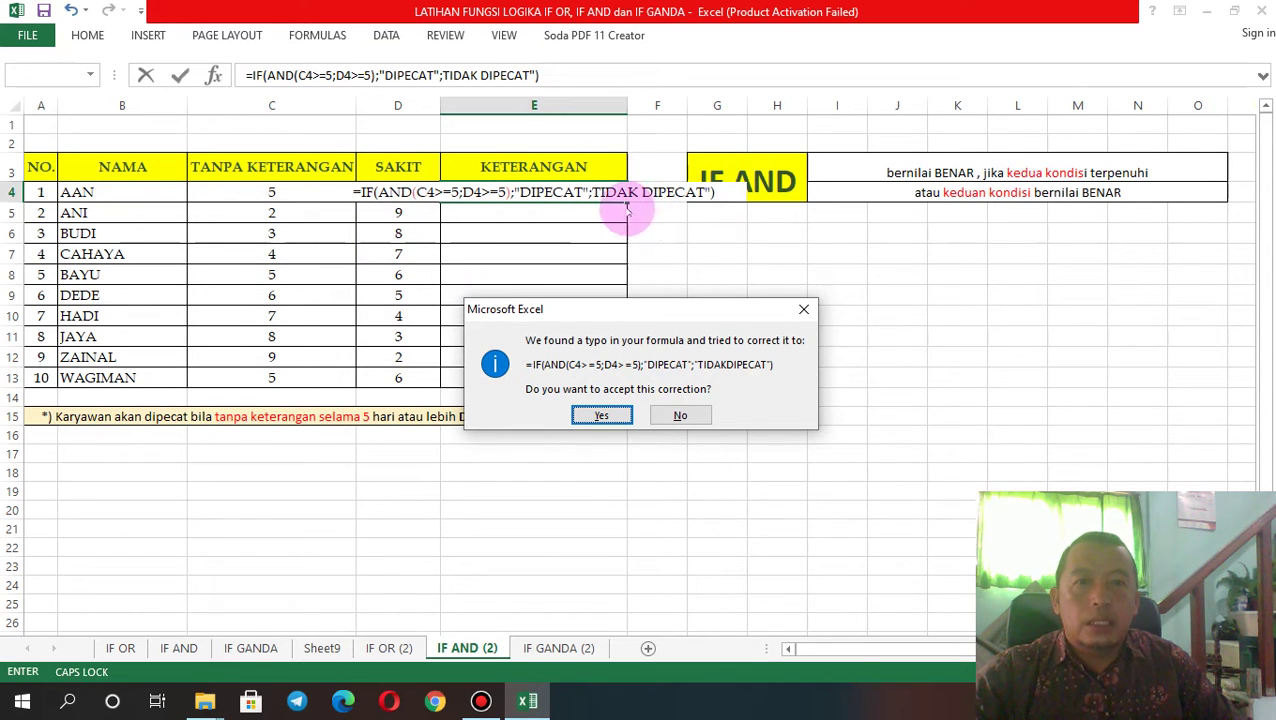
click(603, 415)
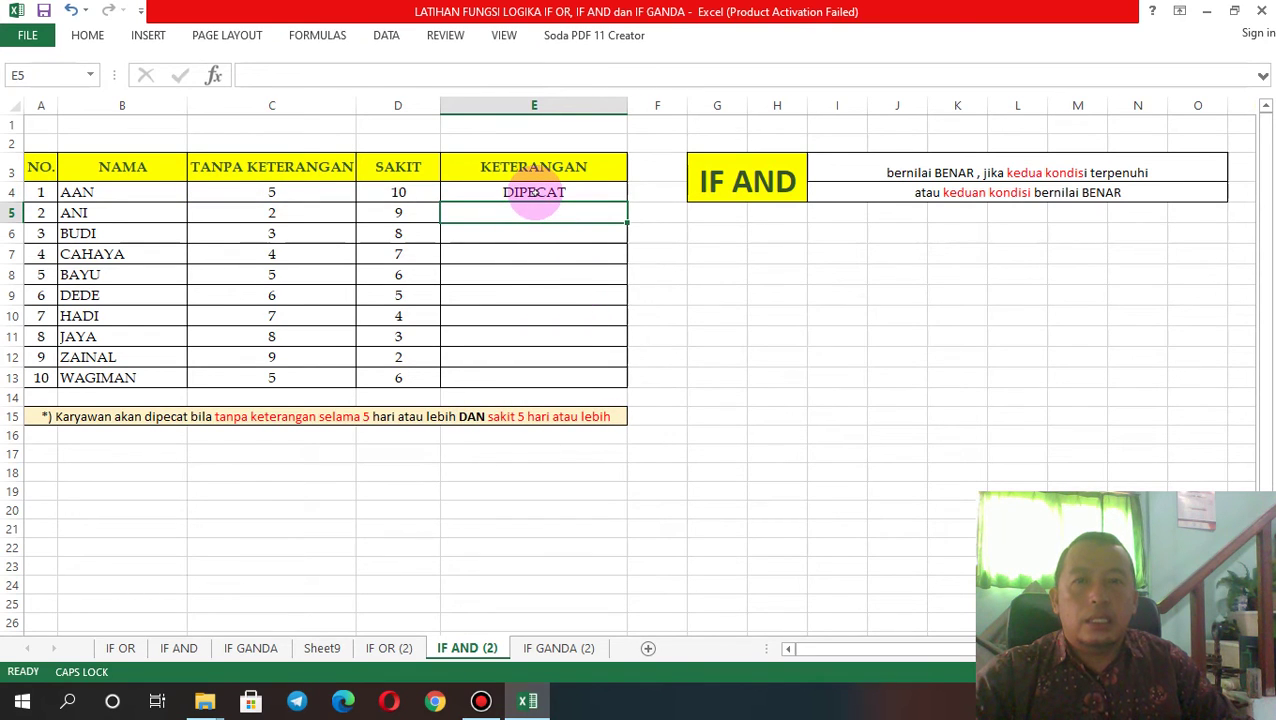
- Check the TANPA KETERANGAN and SAKIT values in row 4 against the KETERANGAN result in E4
click(534, 192)
click(271, 192)
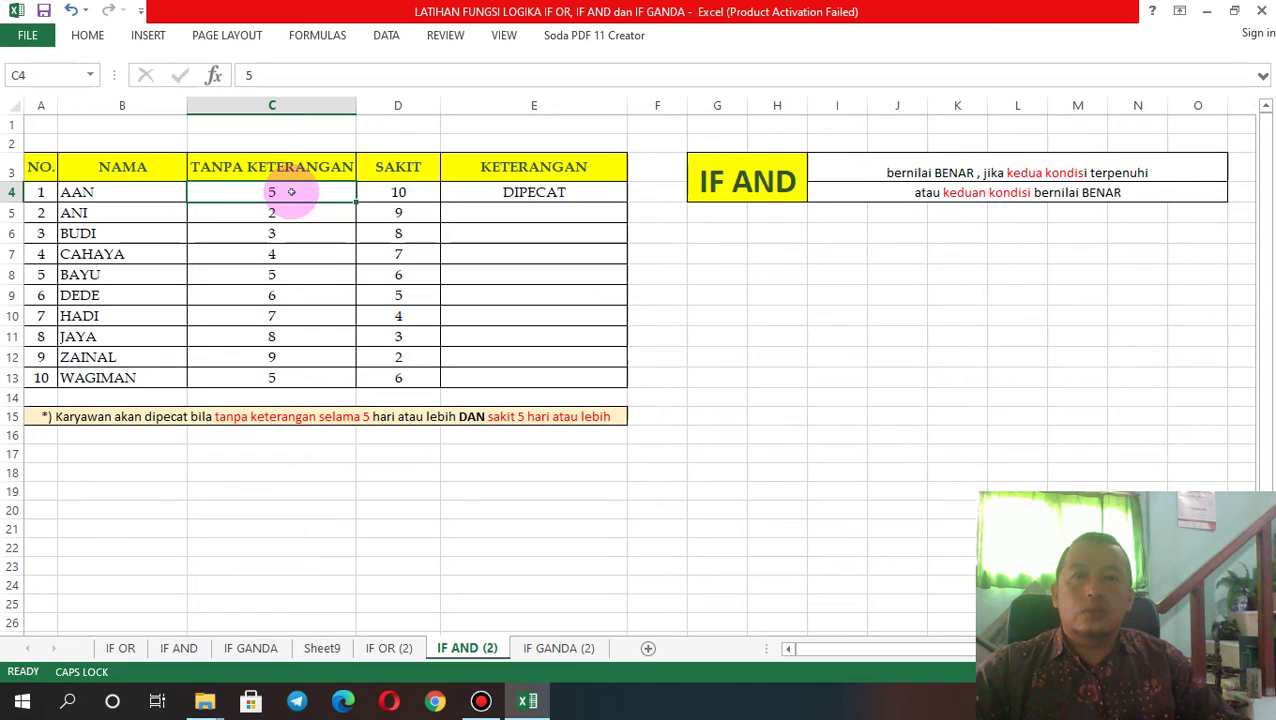
click(400, 194)
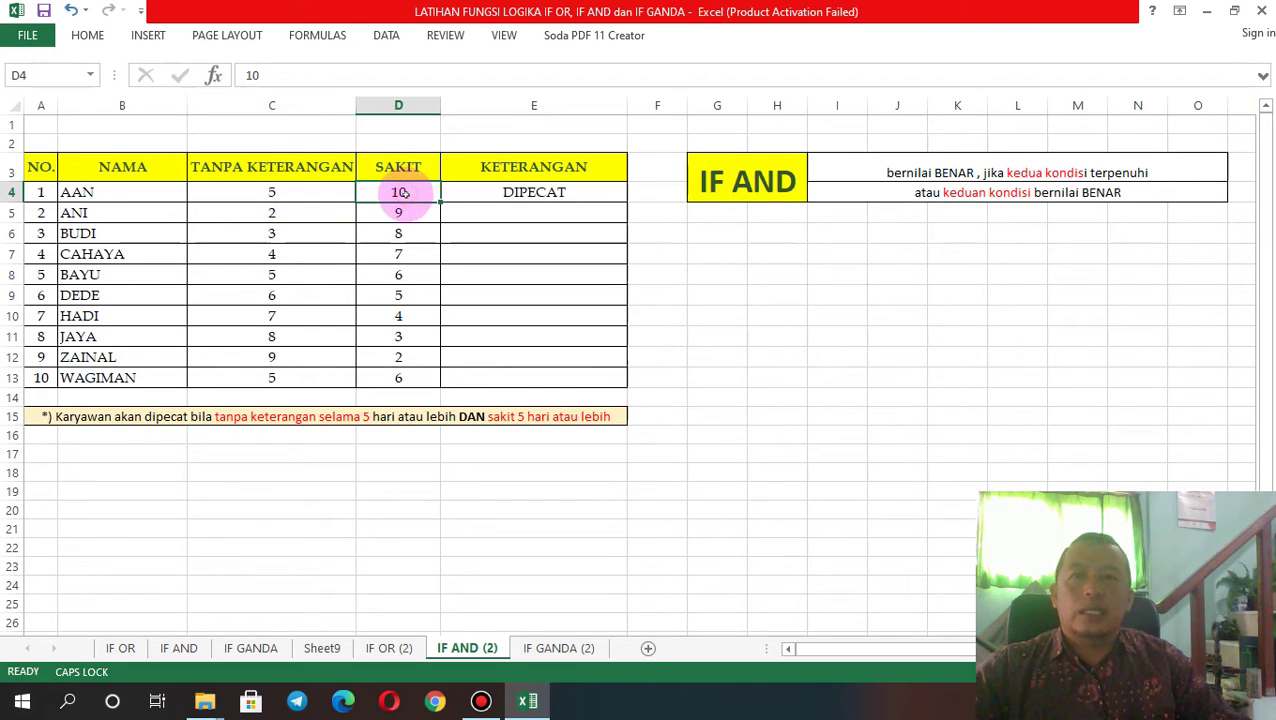
click(288, 192)
click(368, 191)
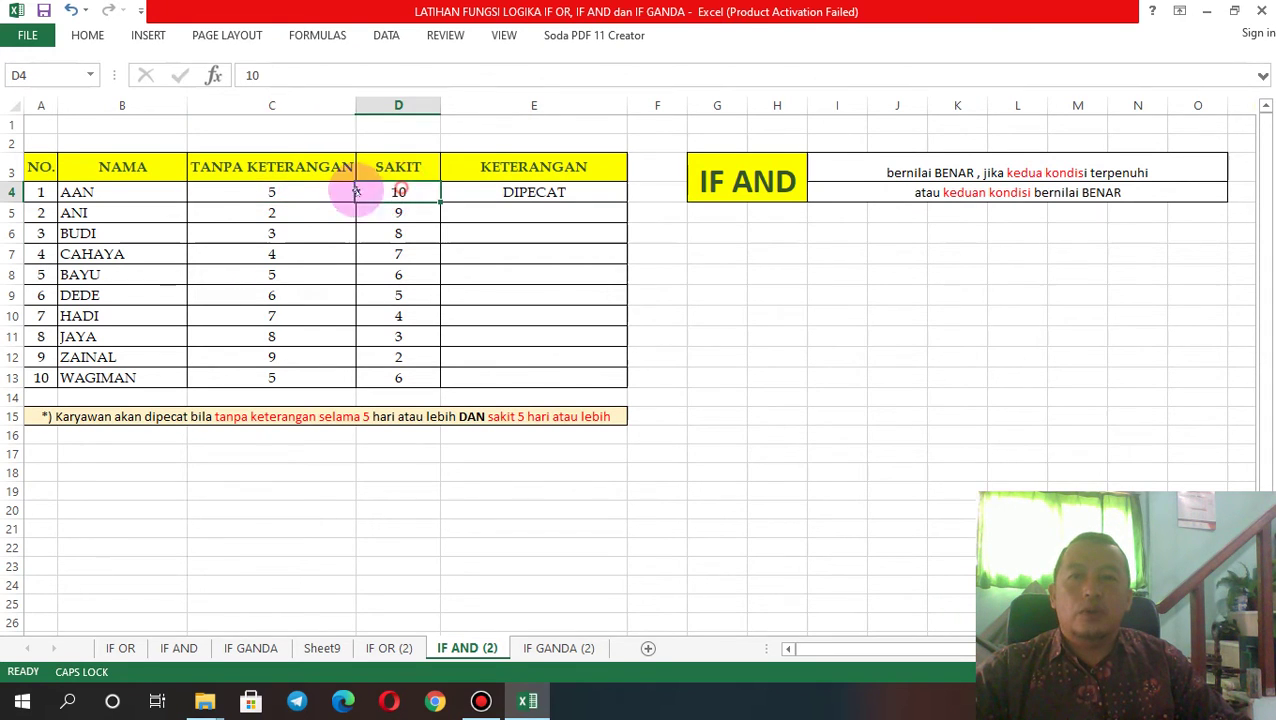
- Fill the IF AND formula from E4 down the KETERANGAN column to E13
click(272, 191)
click(397, 191)
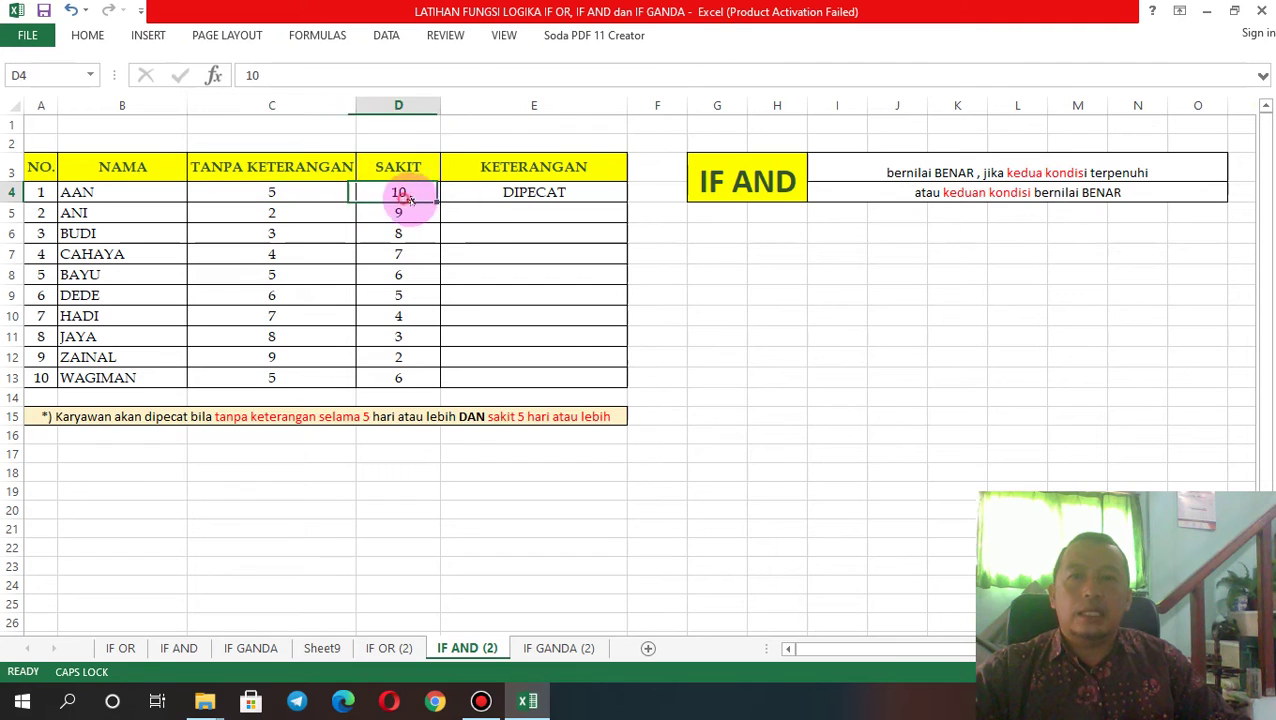
click(604, 193)
drag(626, 202, 599, 371)
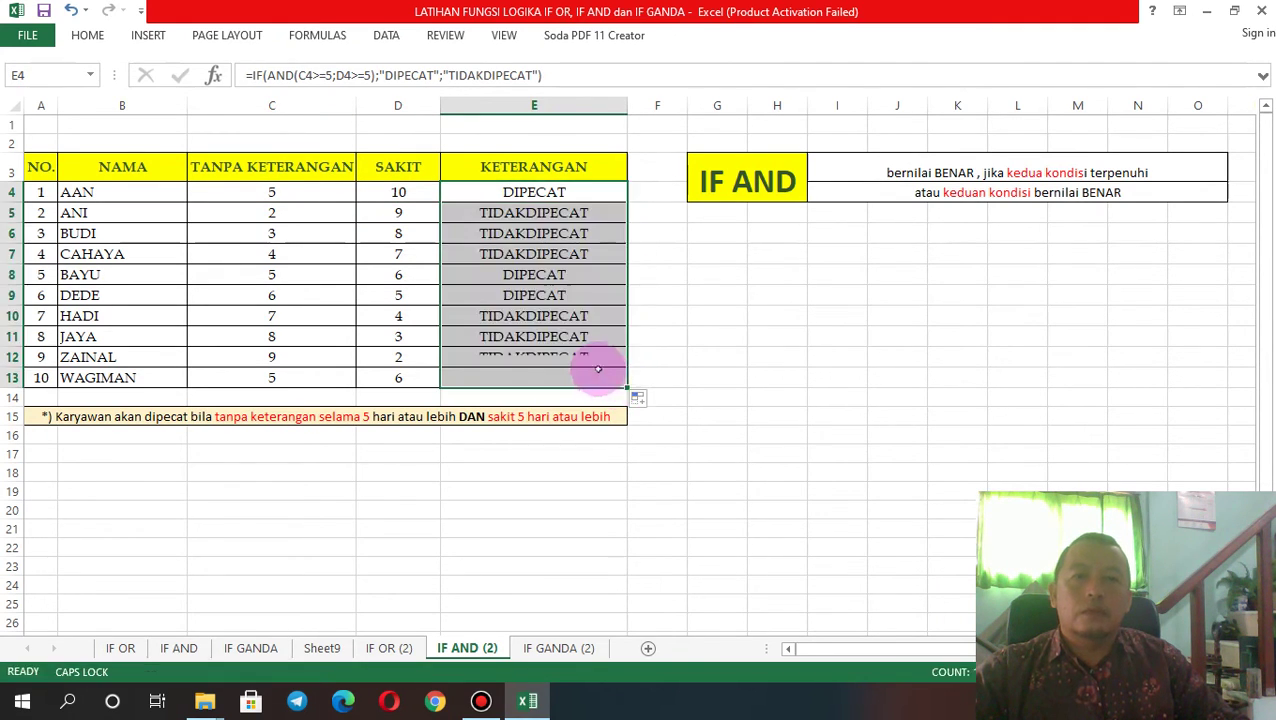
- Compare the absence and sick days in rows 5 and 6, and set the TANPA KETERANGAN value in C6 to 5
click(285, 215)
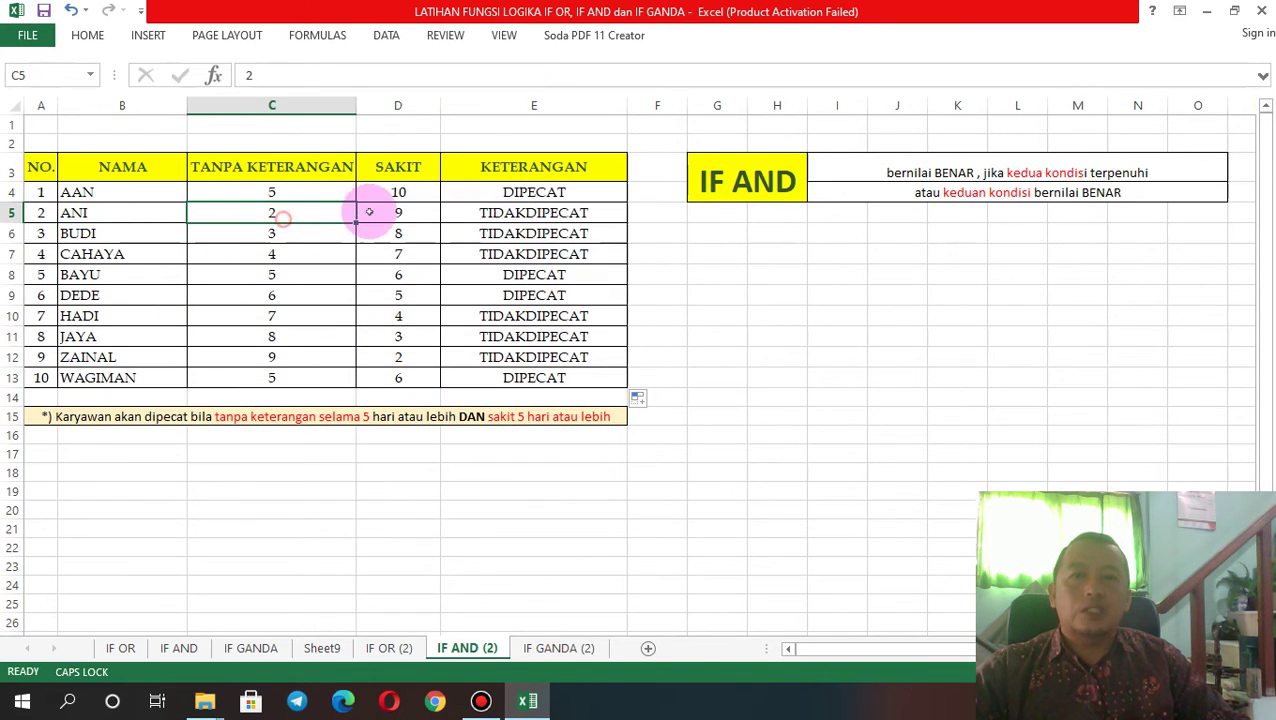
click(401, 212)
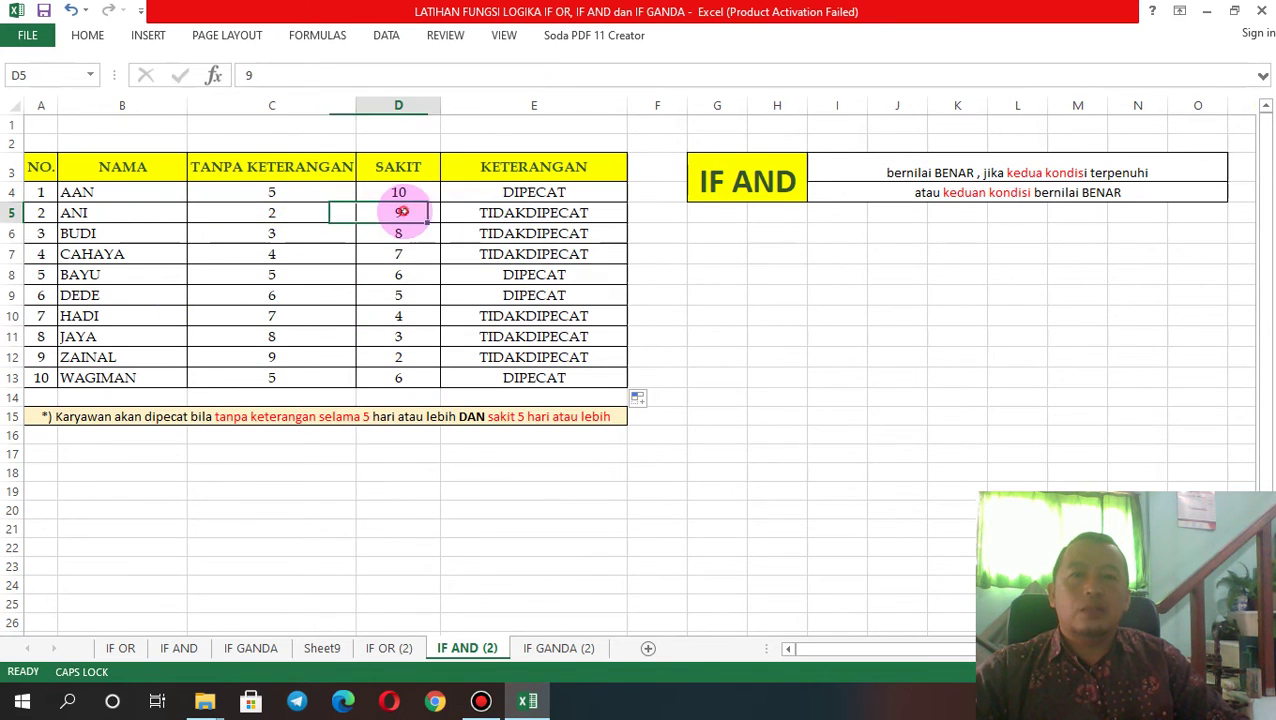
click(276, 214)
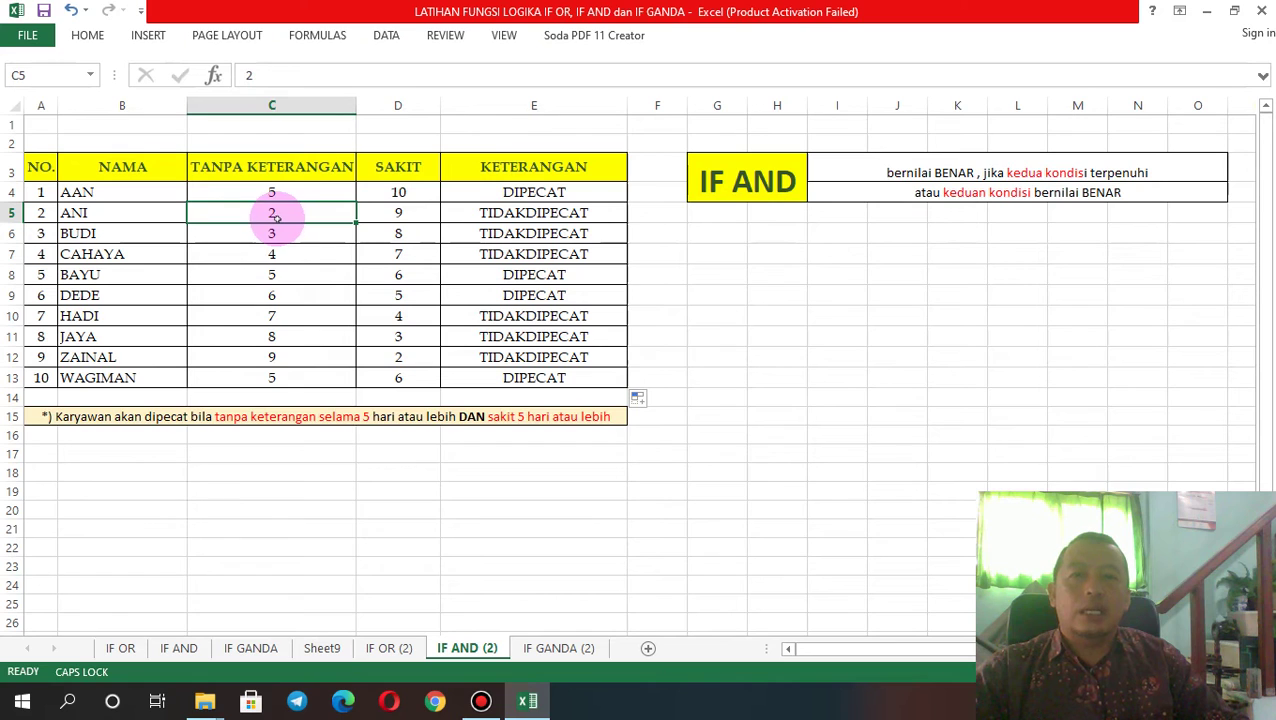
click(407, 232)
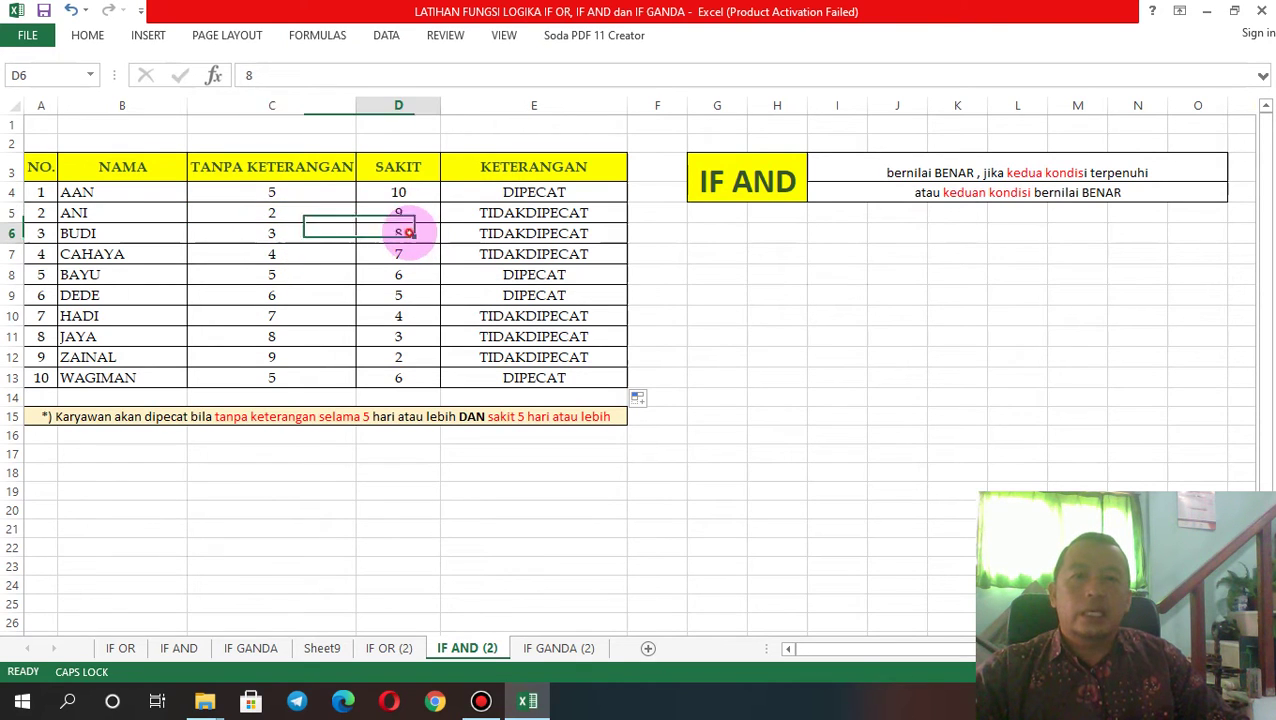
click(295, 234)
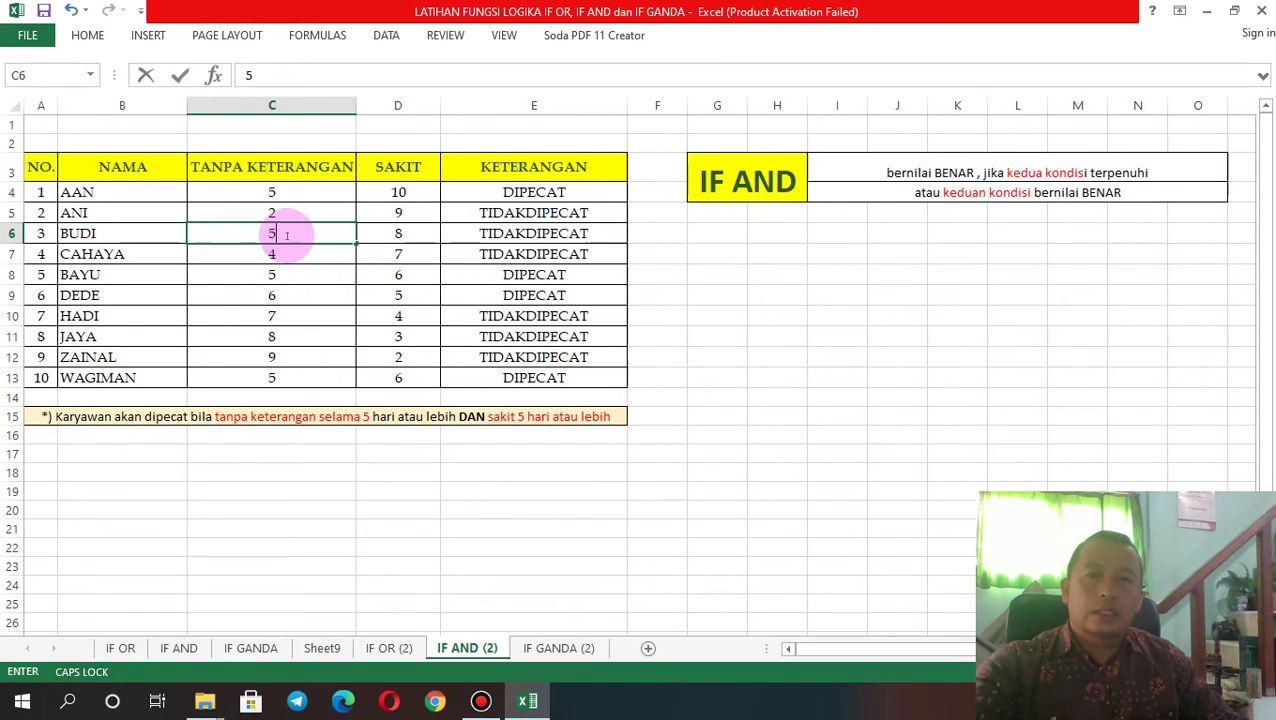
text(5)
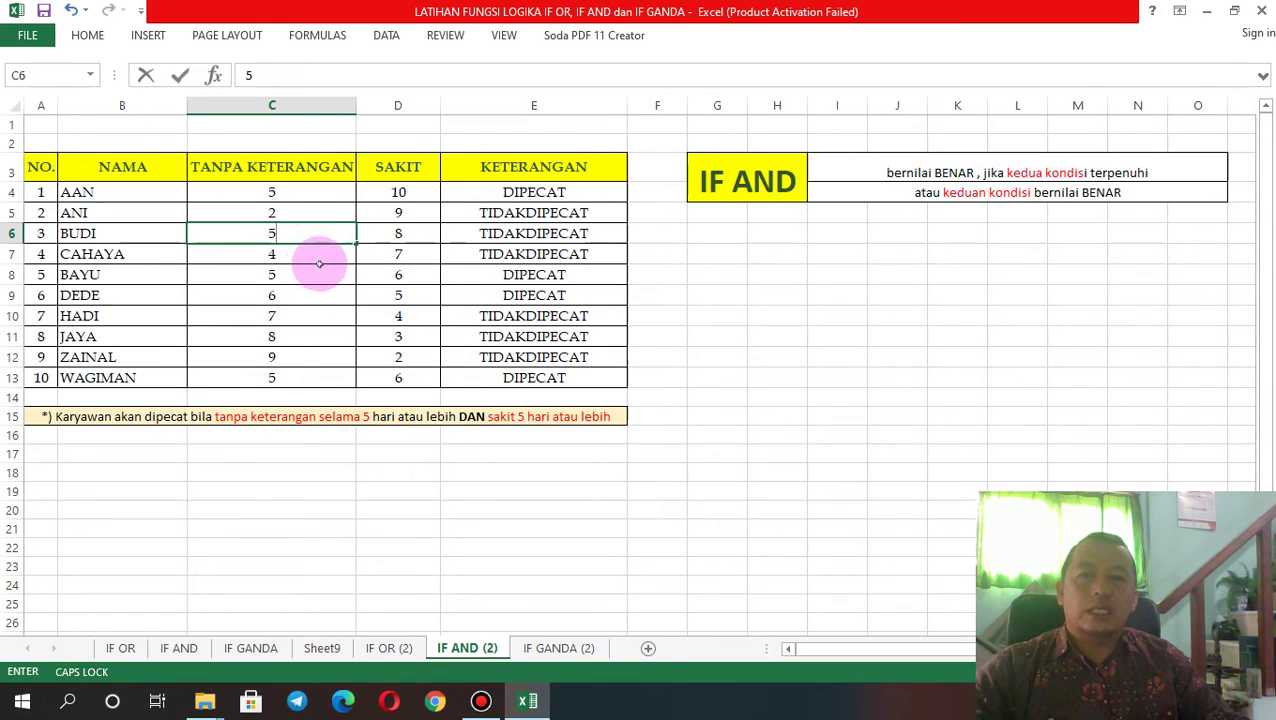
key(Return)
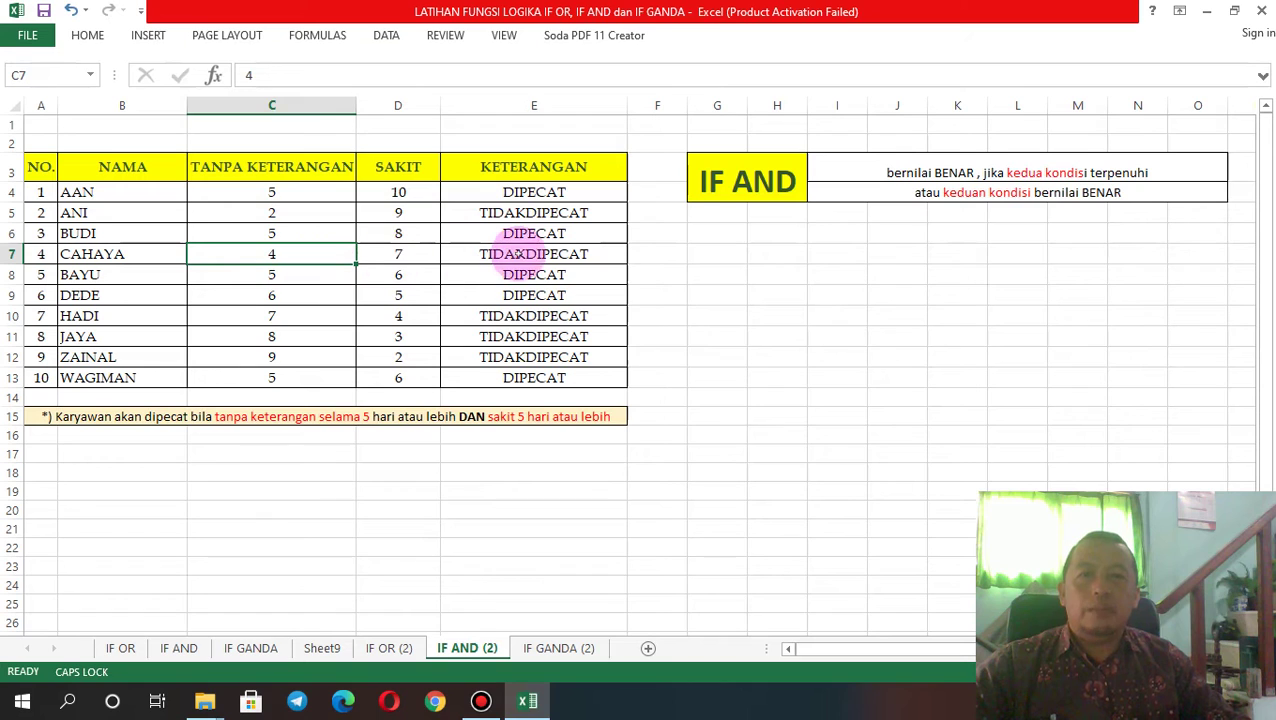
- Compare the two conditions in row 7 and set the TANPA KETERANGAN value in C7 to 5
click(398, 255)
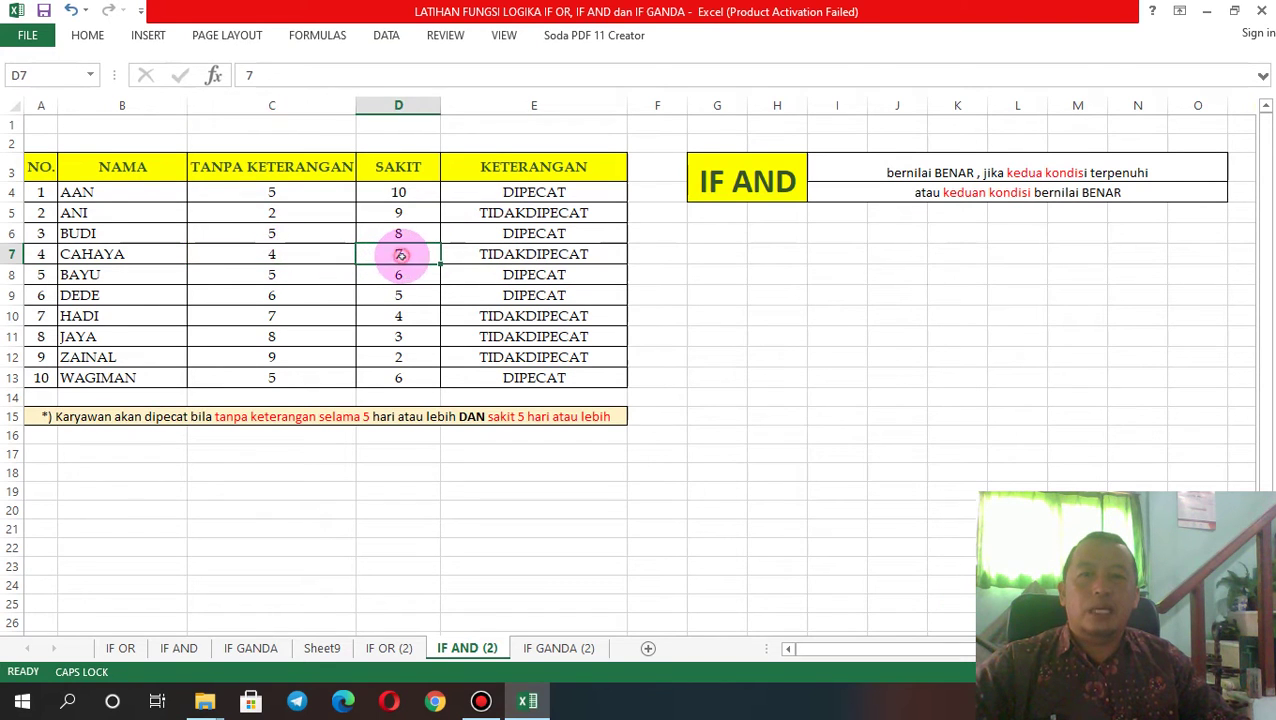
click(282, 256)
click(397, 256)
click(276, 258)
click(404, 254)
click(287, 259)
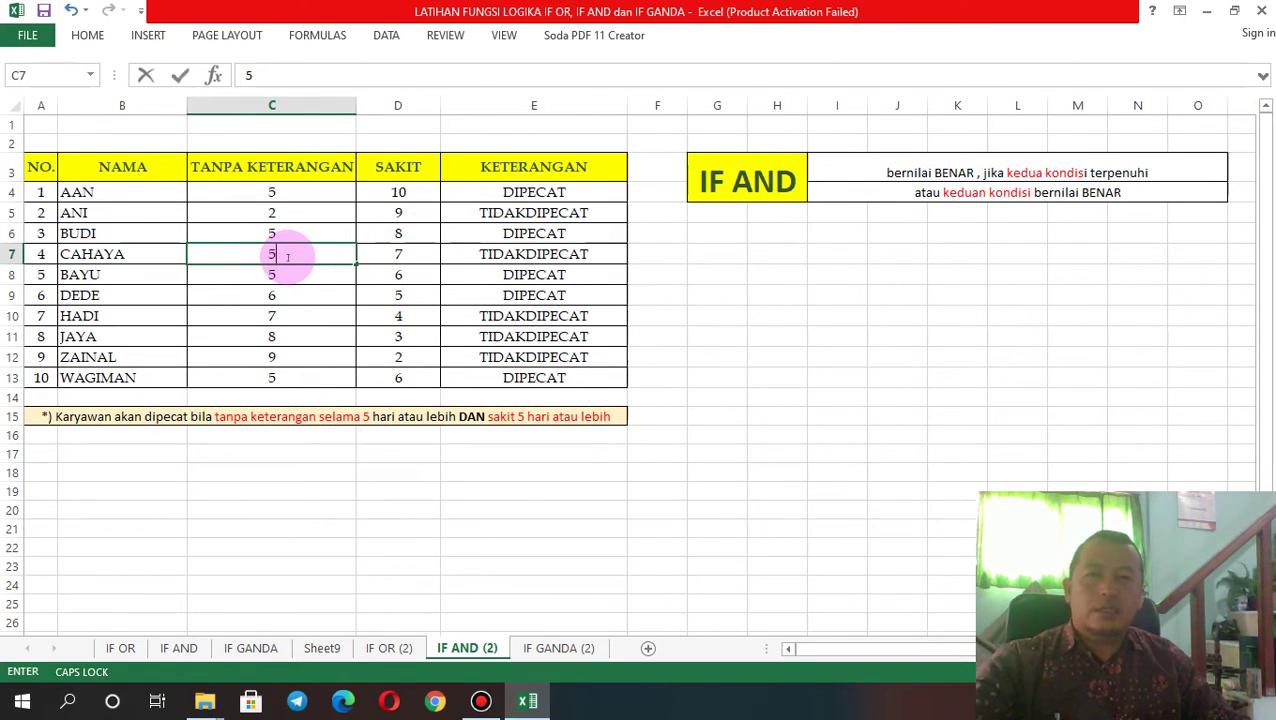
text(5)
key(Return)
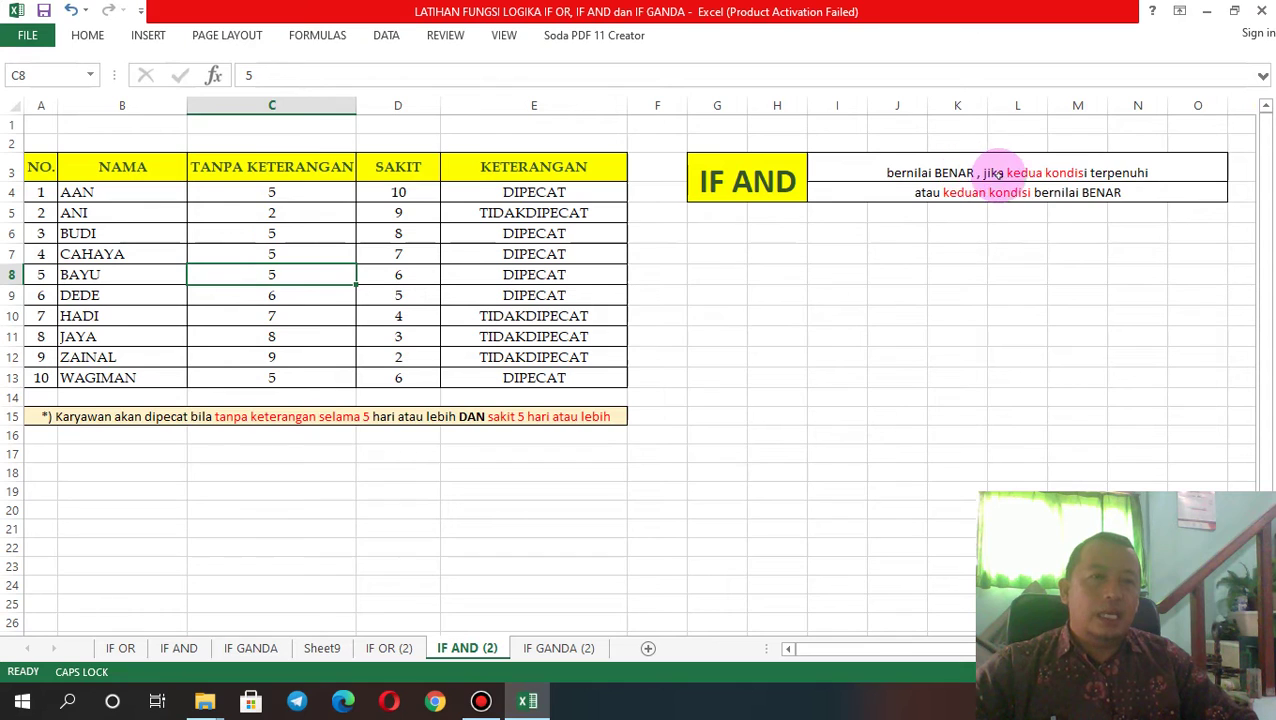
- Compare the IF AND (2) results with the IF OR (2) sheet, checking the TANPA KETERANGAN and SAKIT values against the rules
click(265, 190)
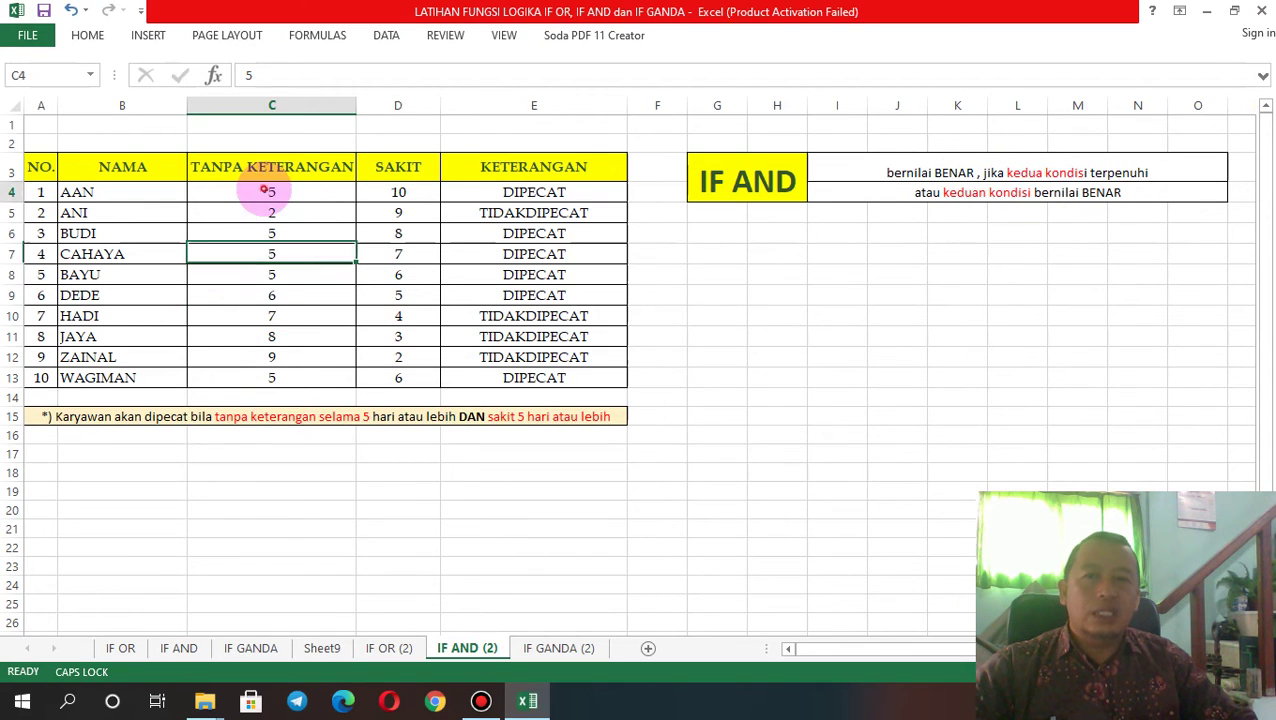
click(413, 193)
click(275, 191)
click(372, 191)
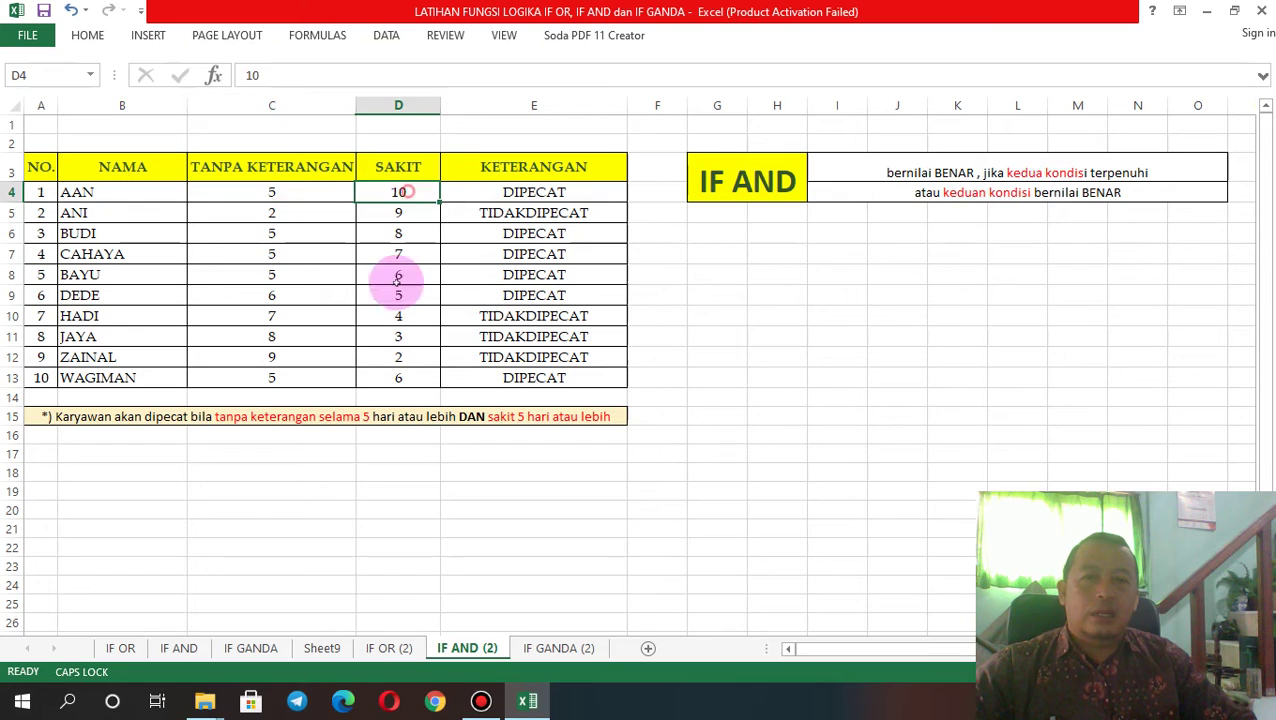
click(393, 645)
click(745, 188)
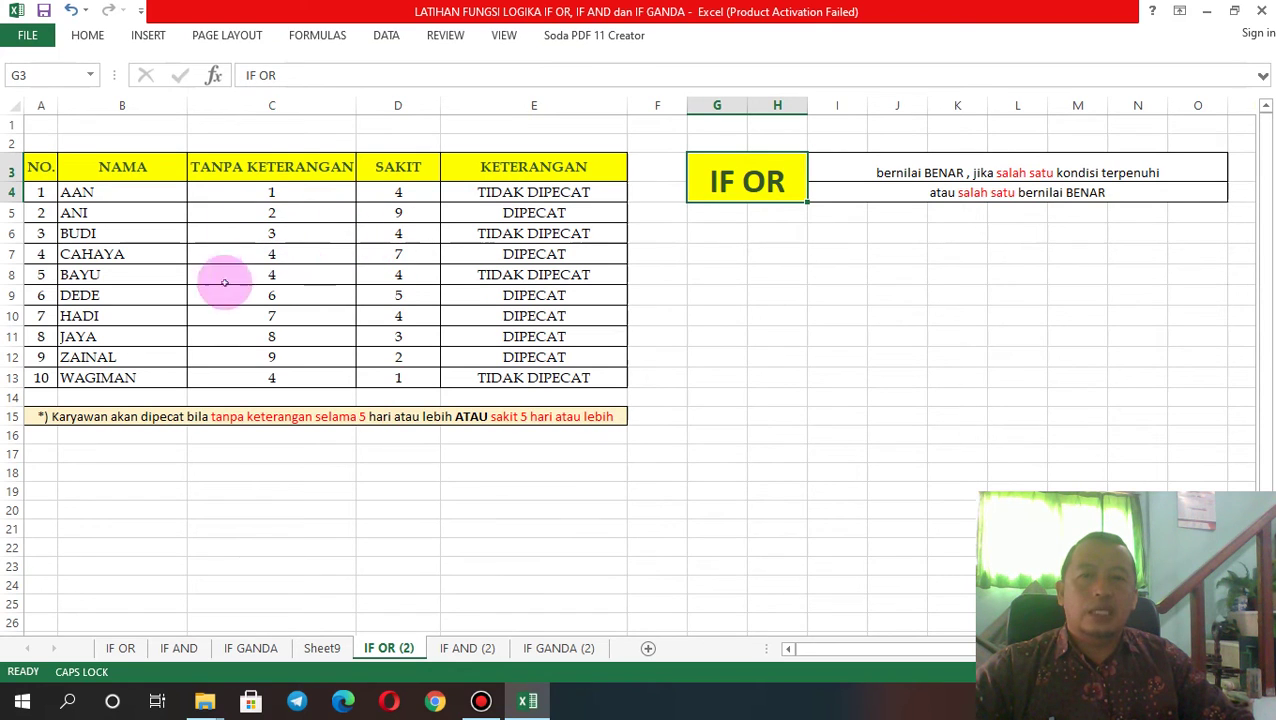
click(453, 646)
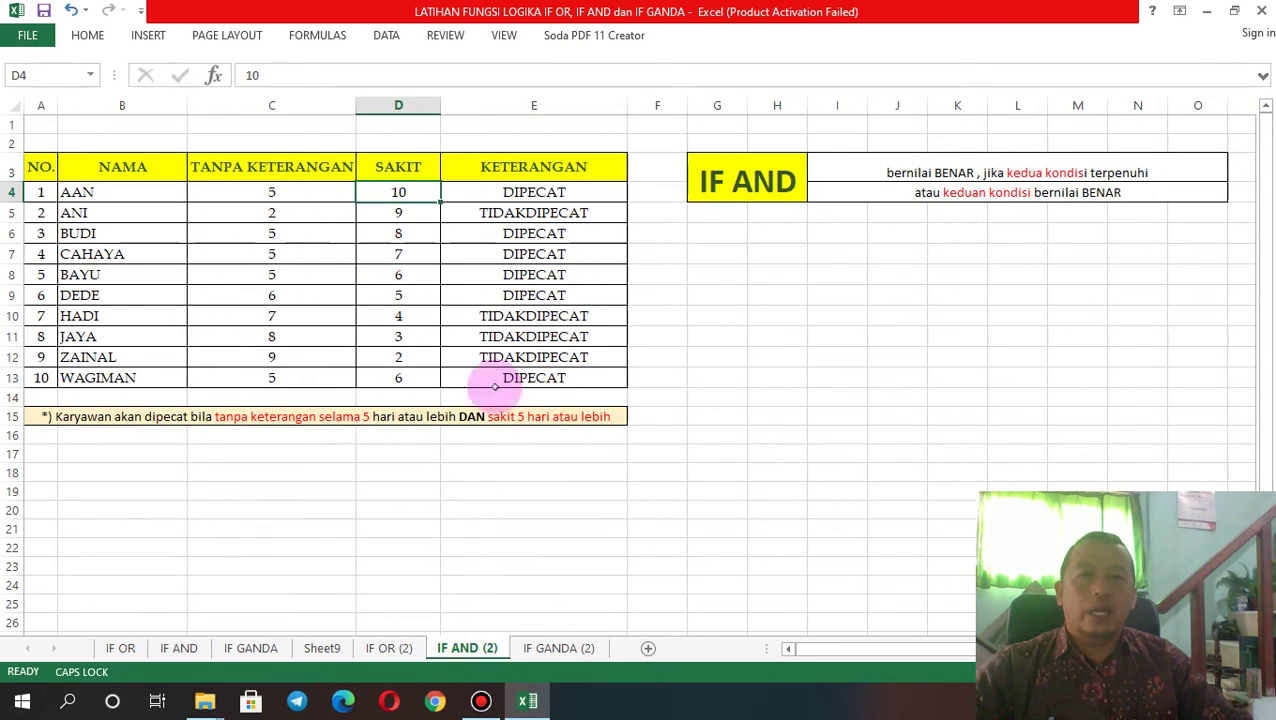
click(264, 193)
click(416, 192)
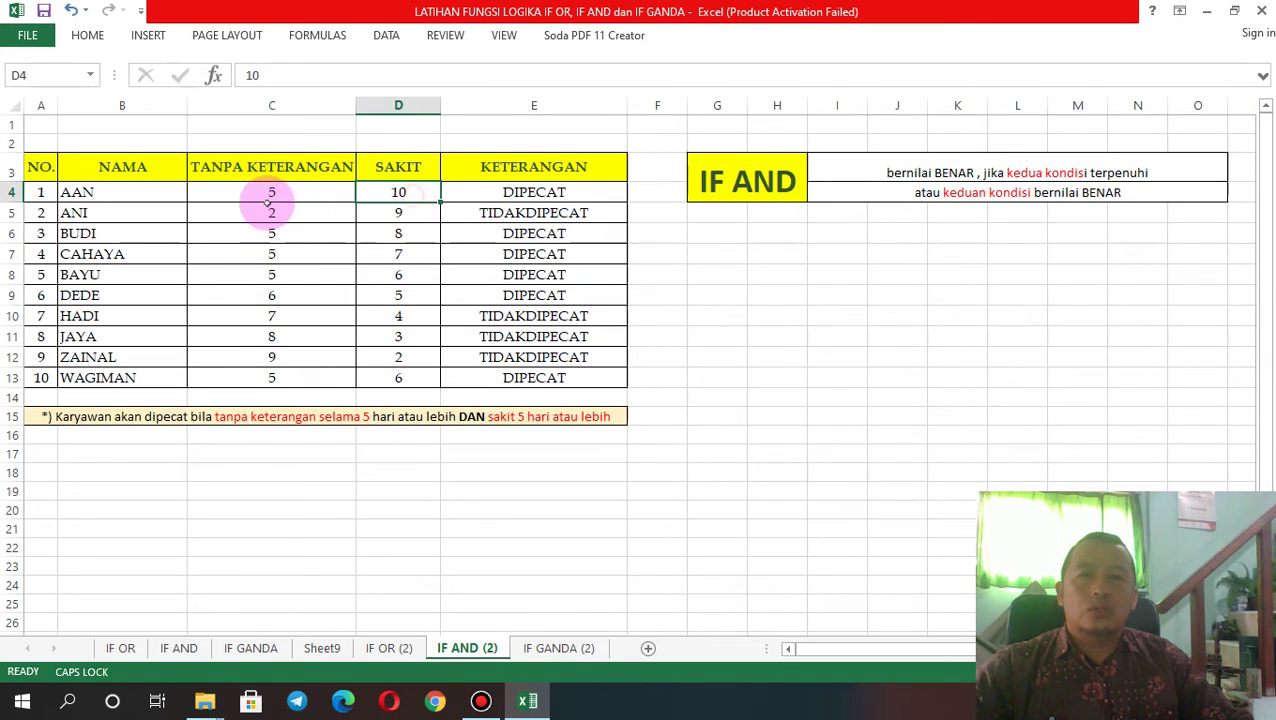
click(267, 205)
click(408, 236)
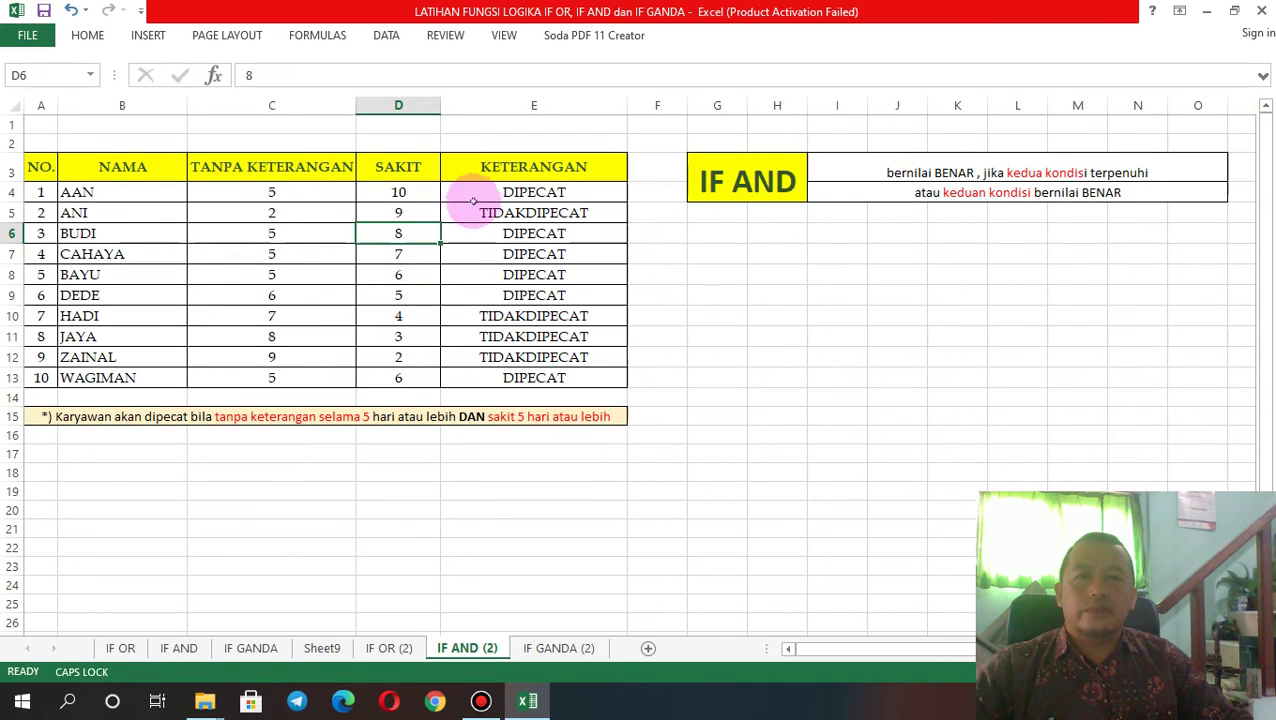
click(398, 355)
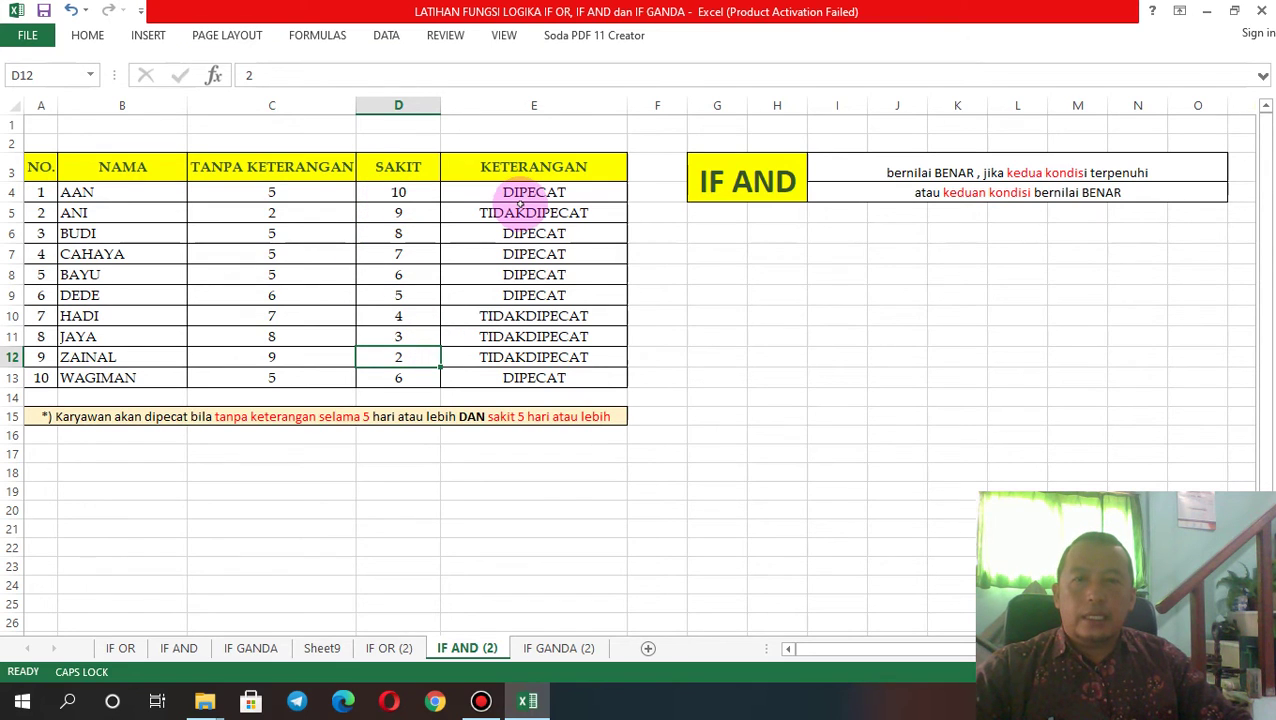
- Change the value if false in the E4 formula to "TIDAK DIPECAT" and fill the formula down to E13
click(534, 191)
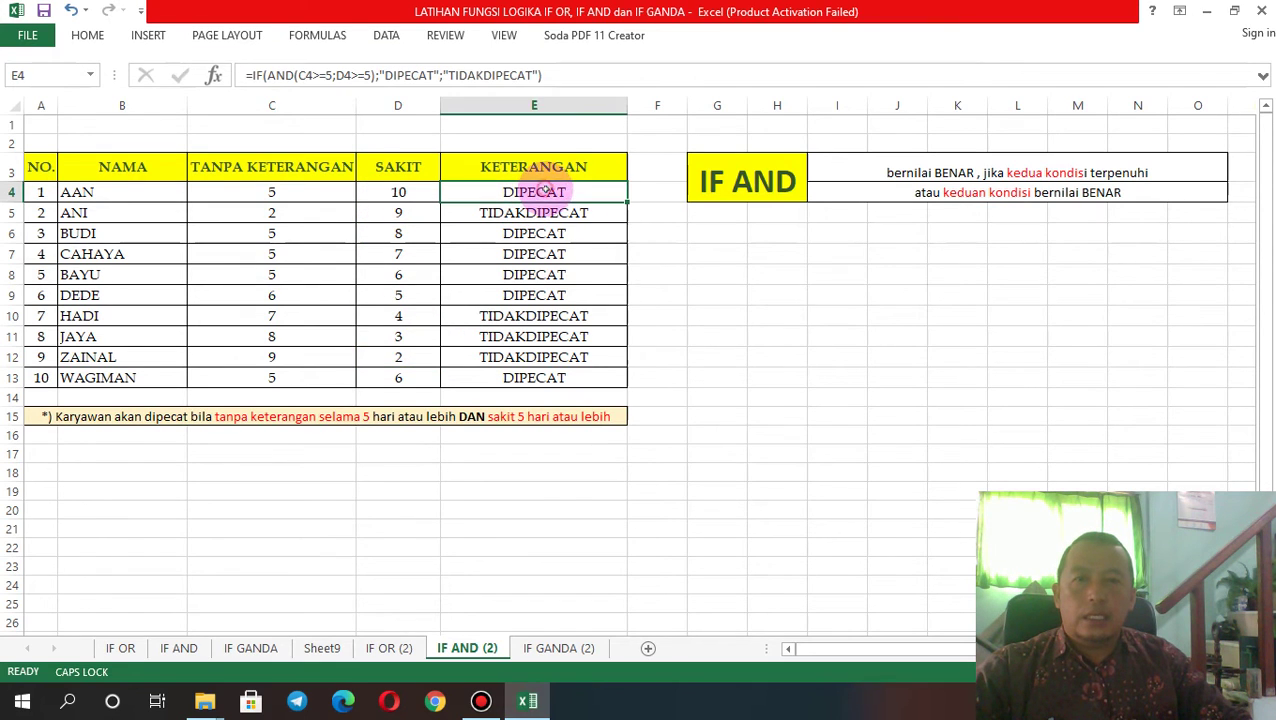
click(483, 75)
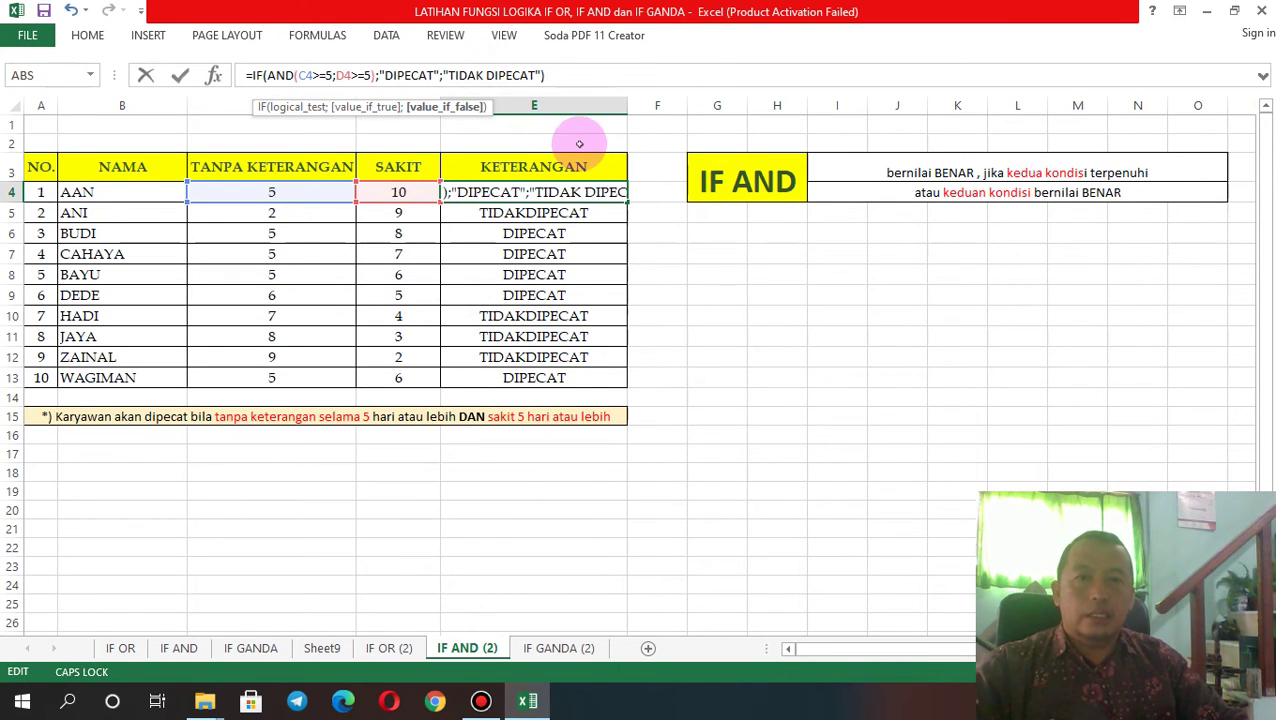
key(Return)
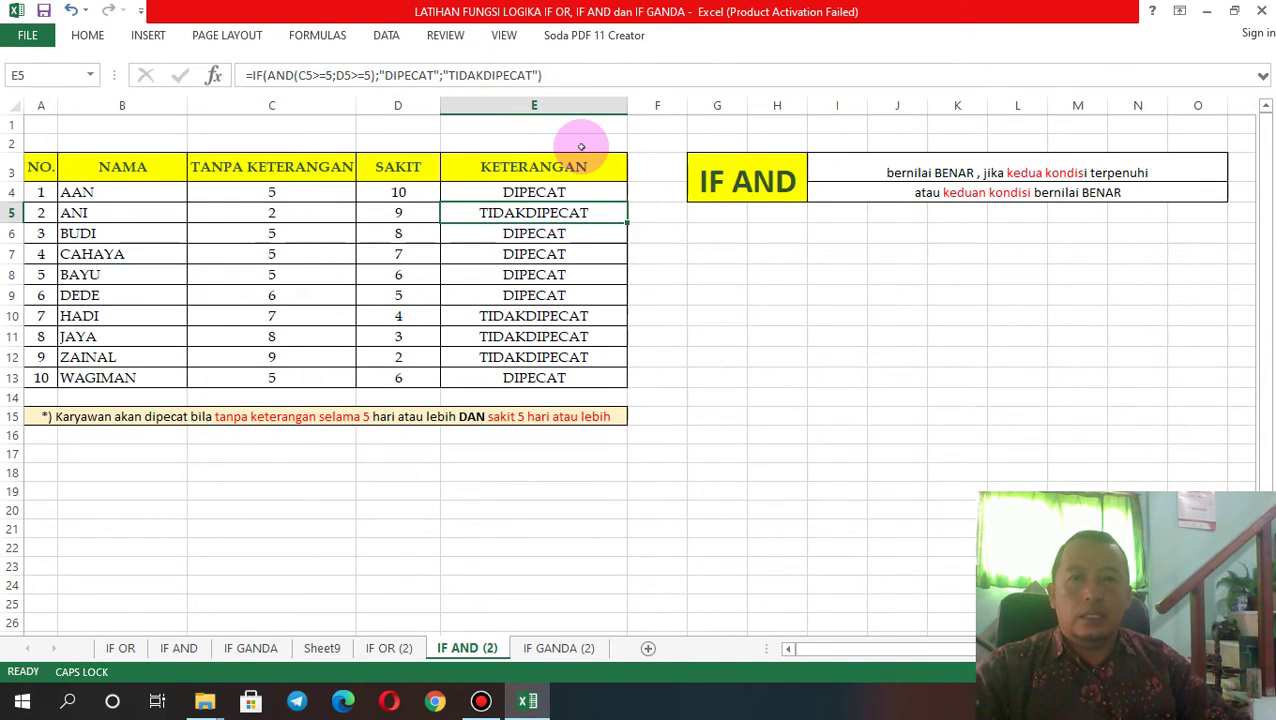
click(606, 192)
drag(627, 198, 607, 380)
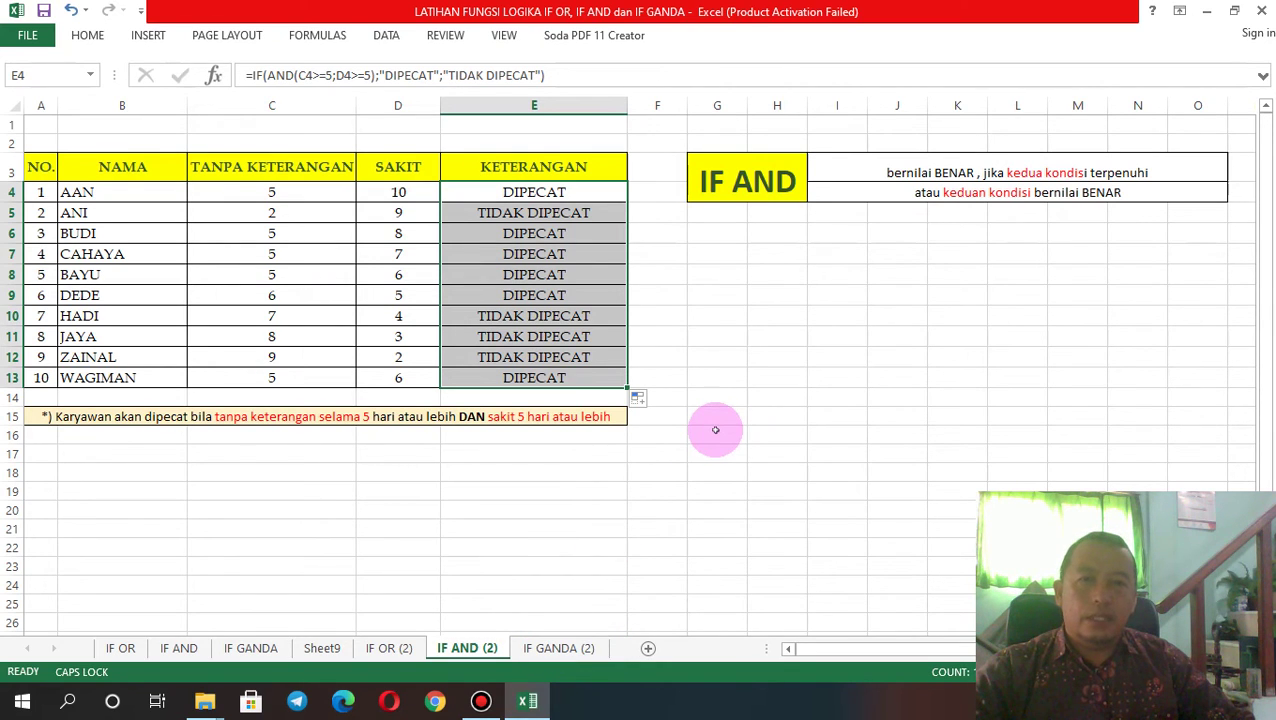
- Examine the TANPA KETERANGAN and SAKIT values in rows 5 and 4 against the IF AND rule and their KETERANGAN results
click(748, 180)
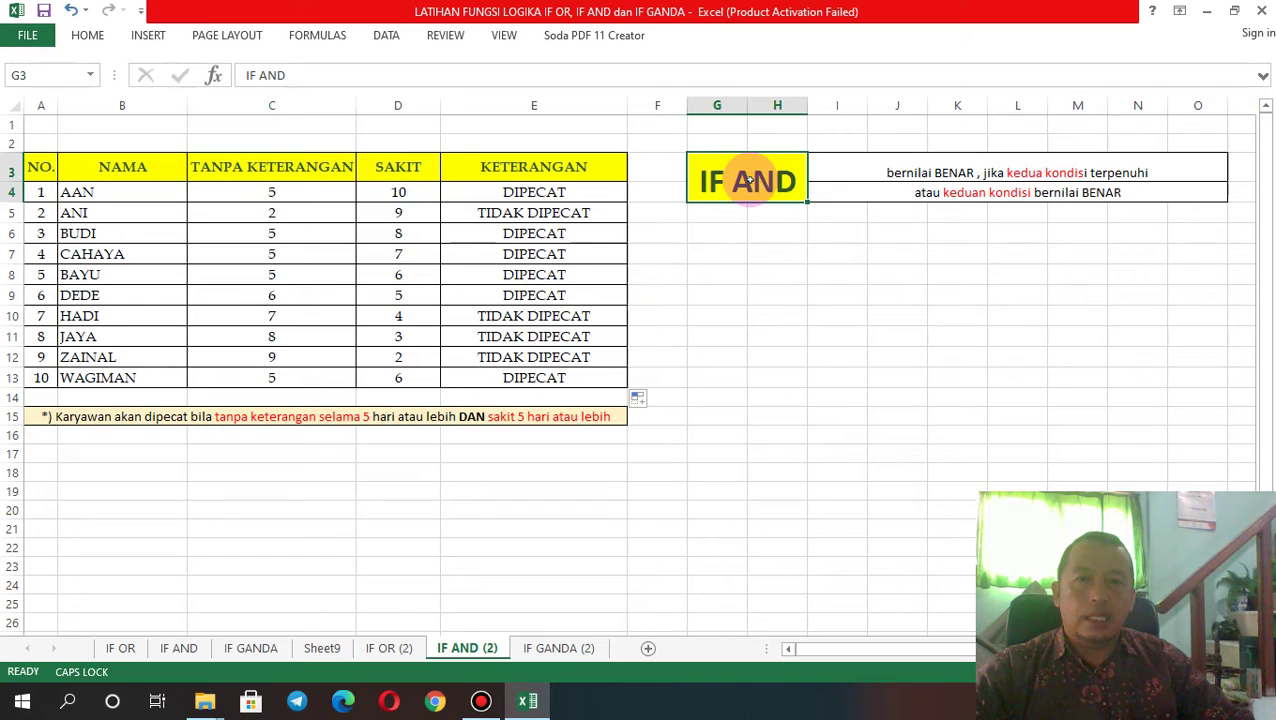
click(256, 212)
click(388, 213)
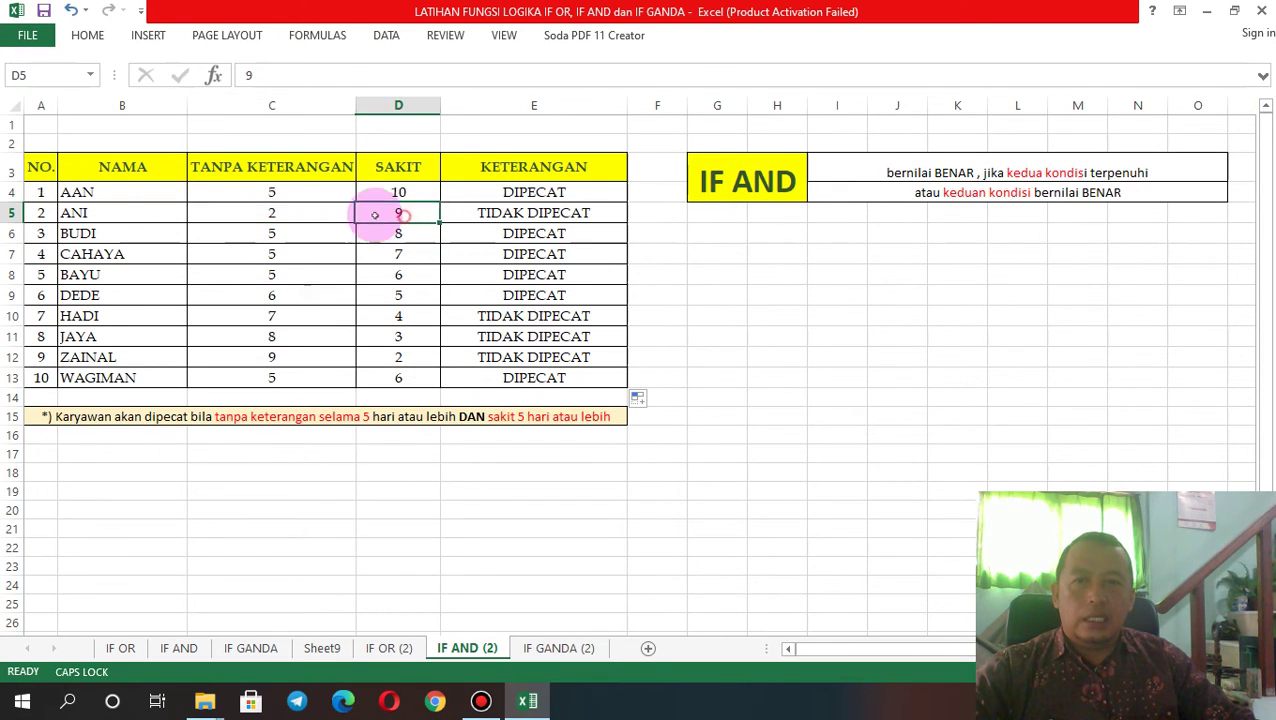
click(253, 212)
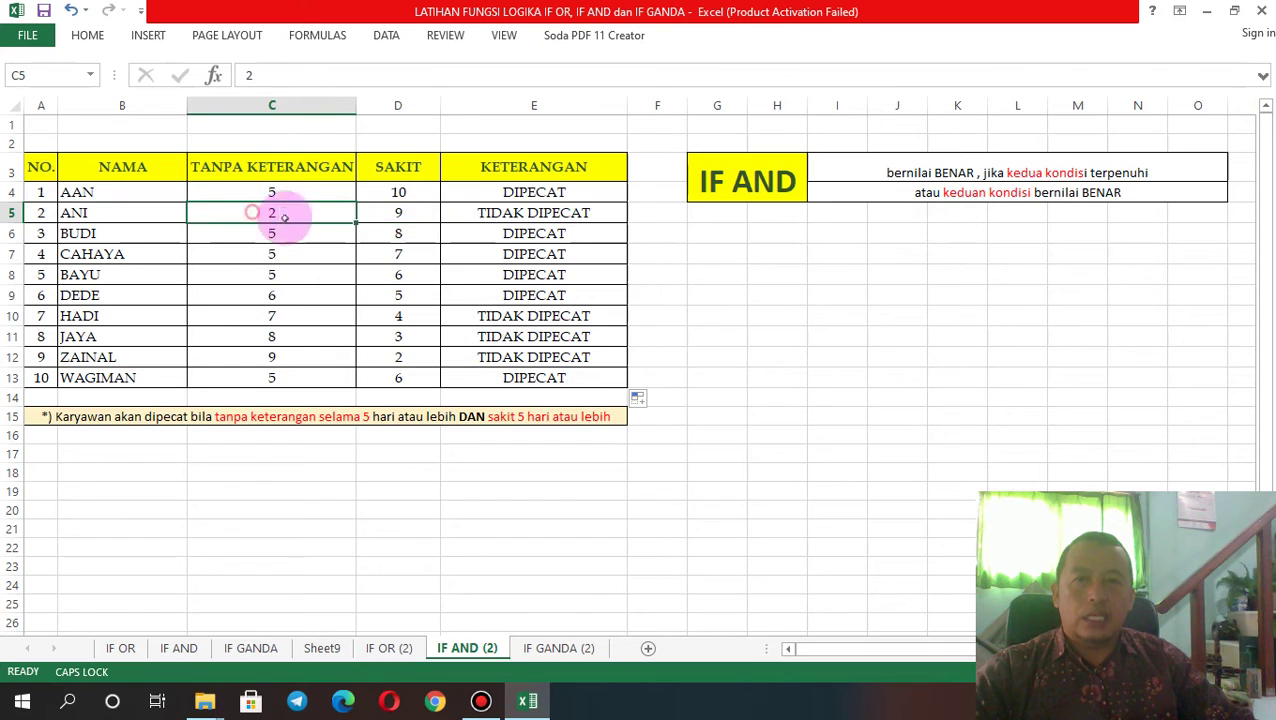
click(396, 210)
click(250, 213)
click(390, 213)
click(318, 213)
click(399, 213)
click(276, 213)
click(271, 191)
click(397, 193)
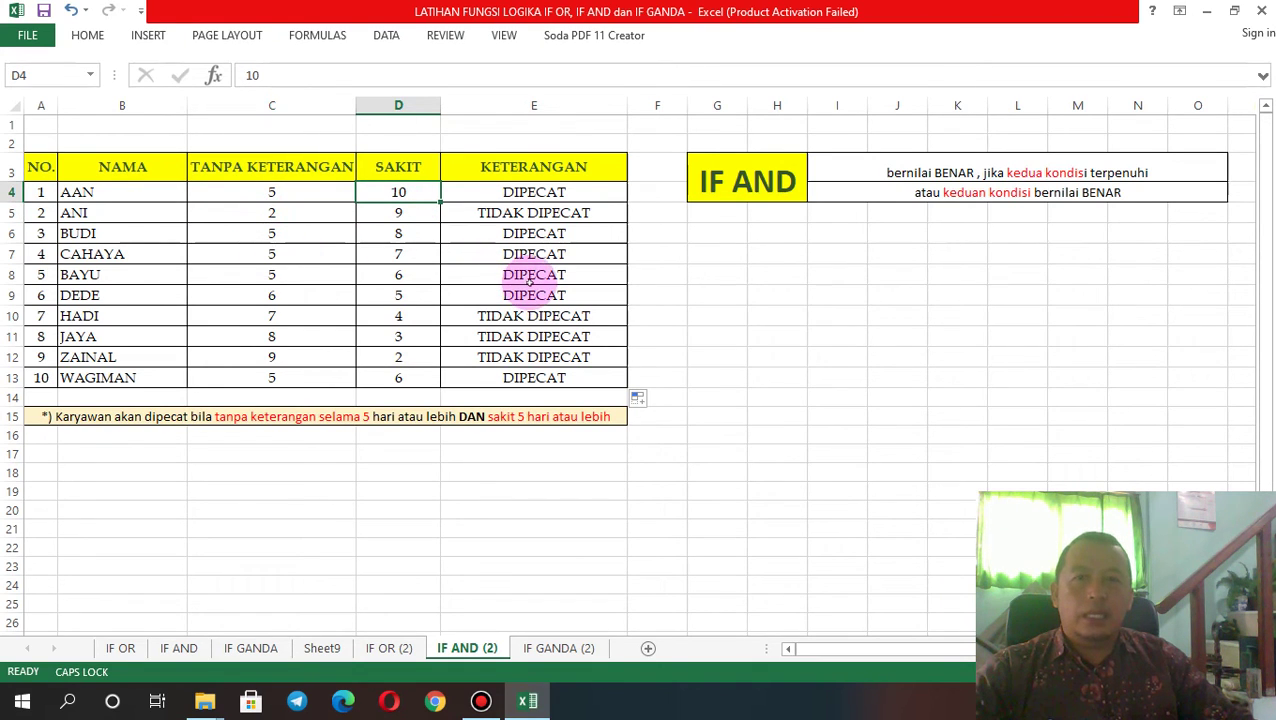
- Test the formula in row 8 by setting SAKIT in D8 to 4 and TANPA KETERANGAN in C8 to 3
click(400, 276)
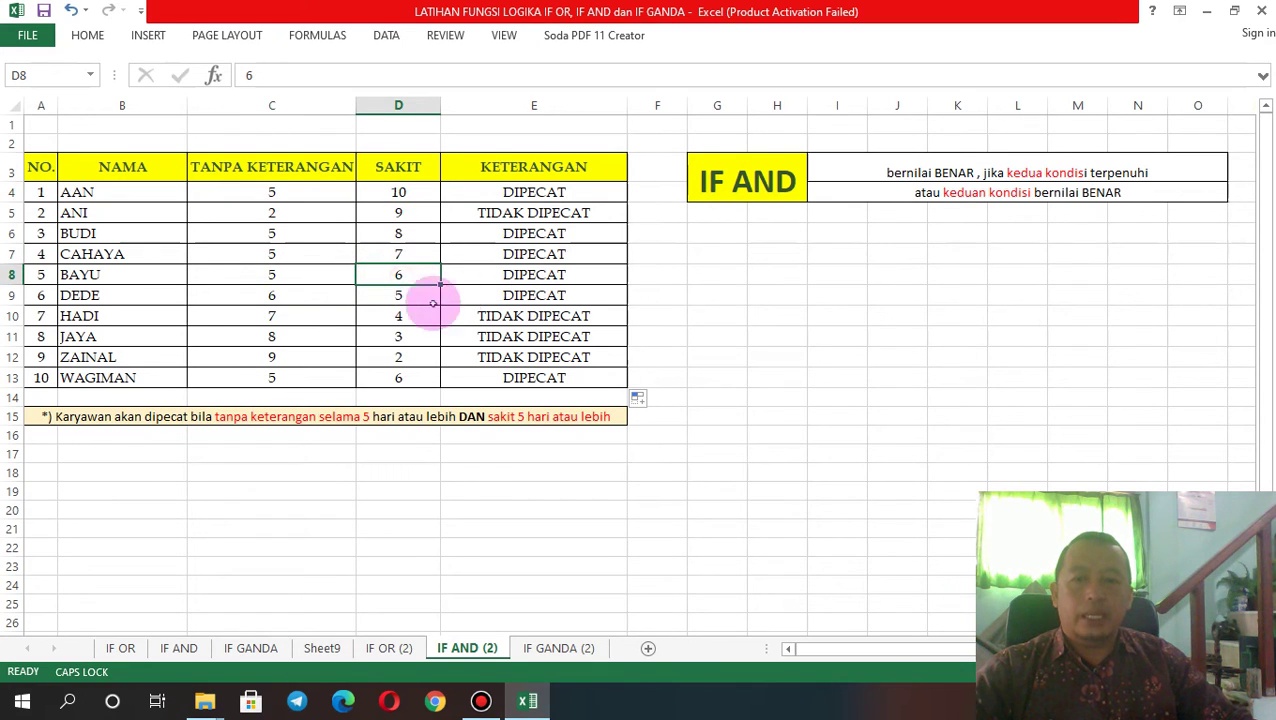
text(4)
click(352, 284)
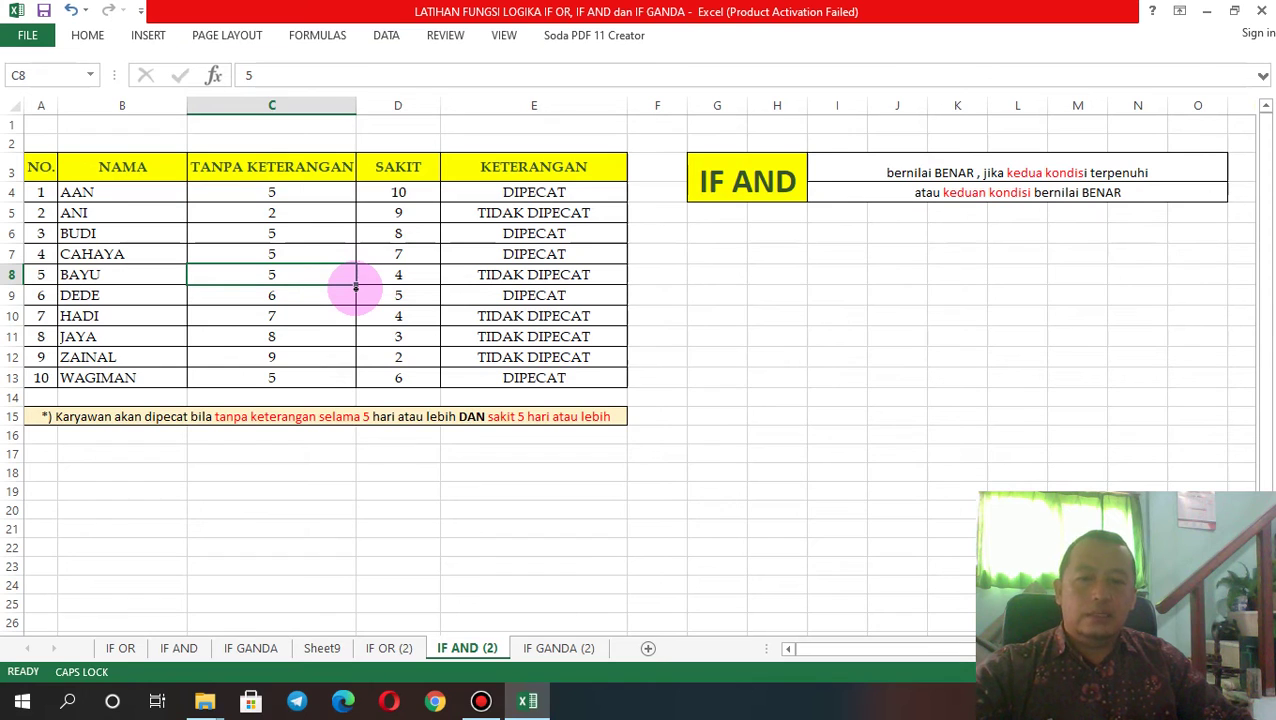
text(3)
key(Return)
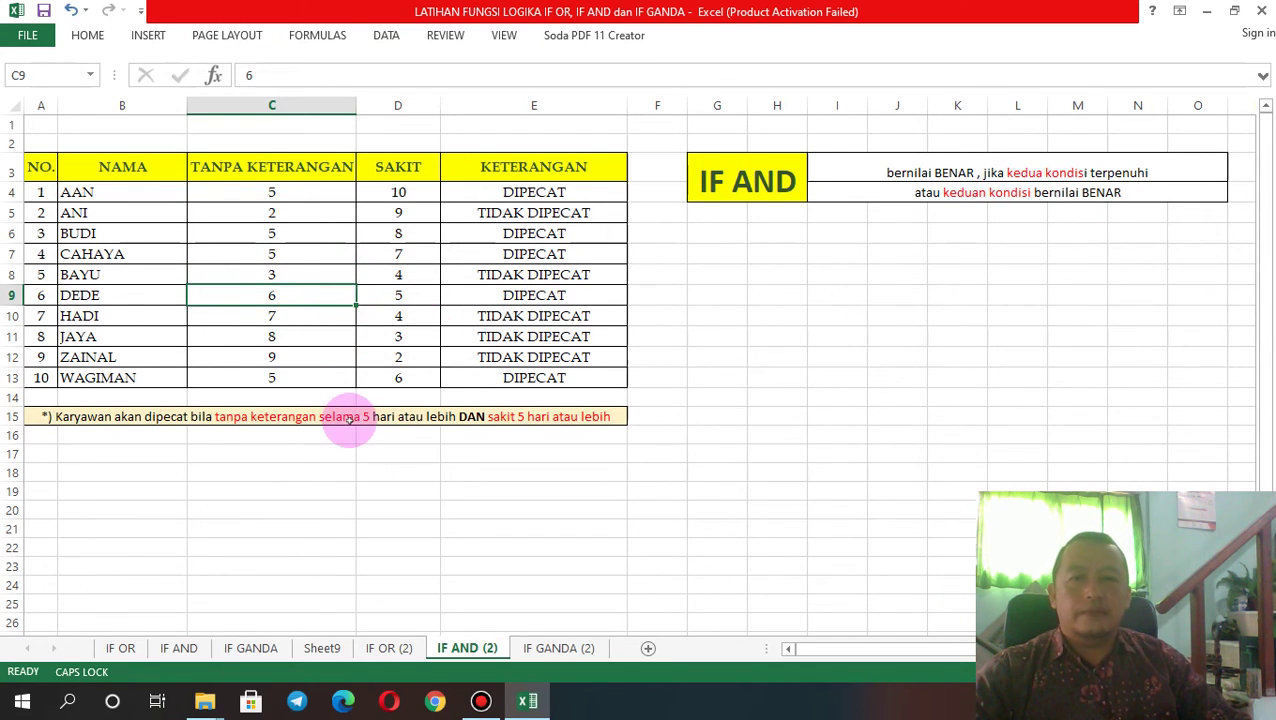
- Open the IF GANDA (2) sheet and look over its KETERANGAN column and the BAIK, CUKUP and KURANG criteria
click(552, 648)
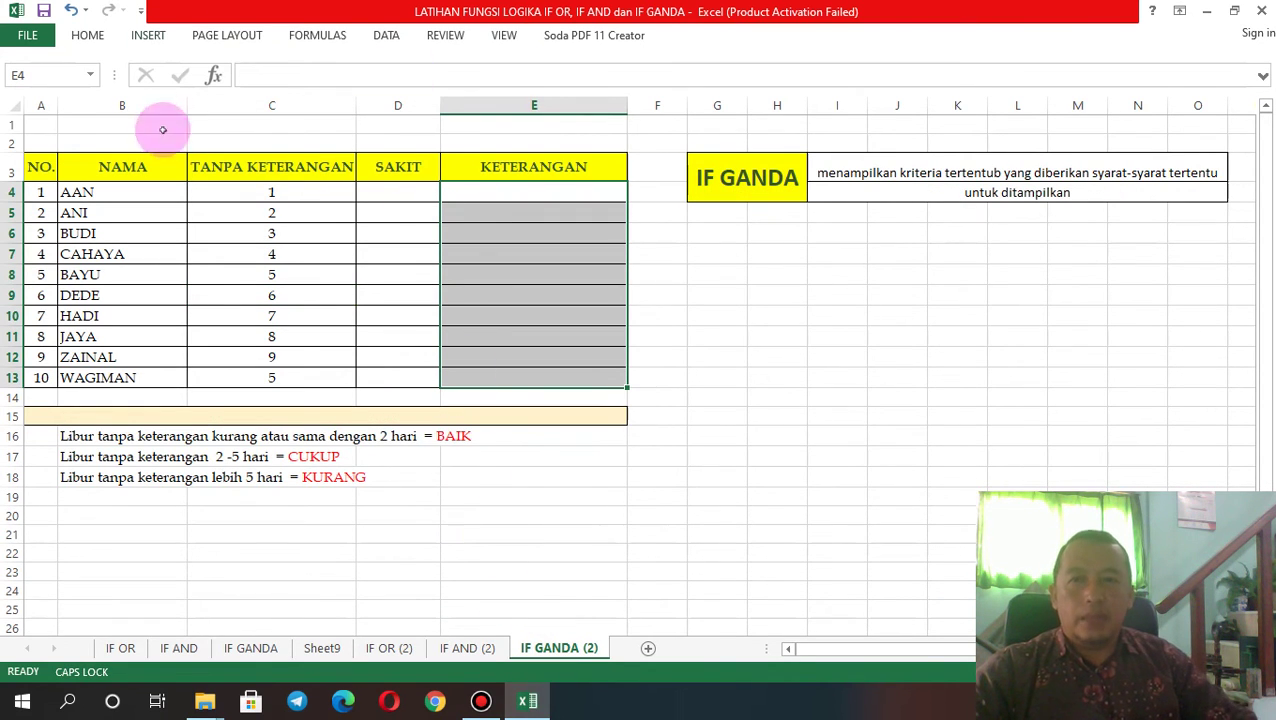
click(535, 196)
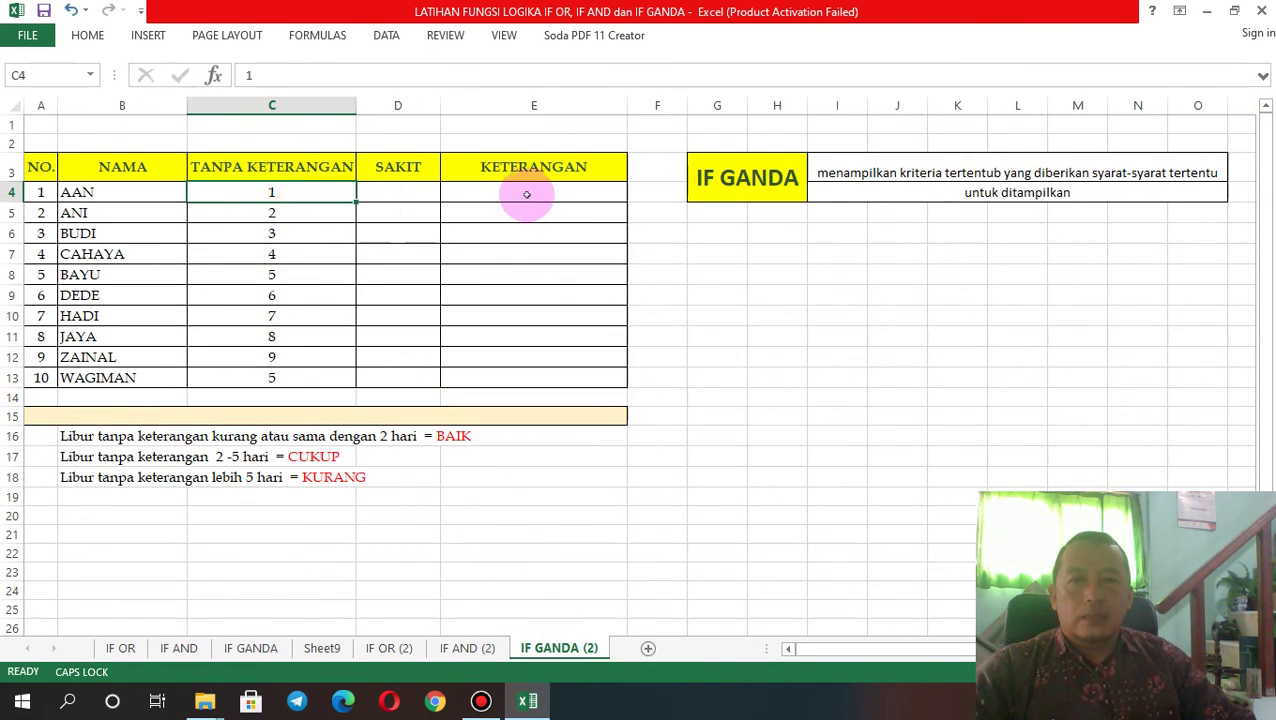
click(279, 196)
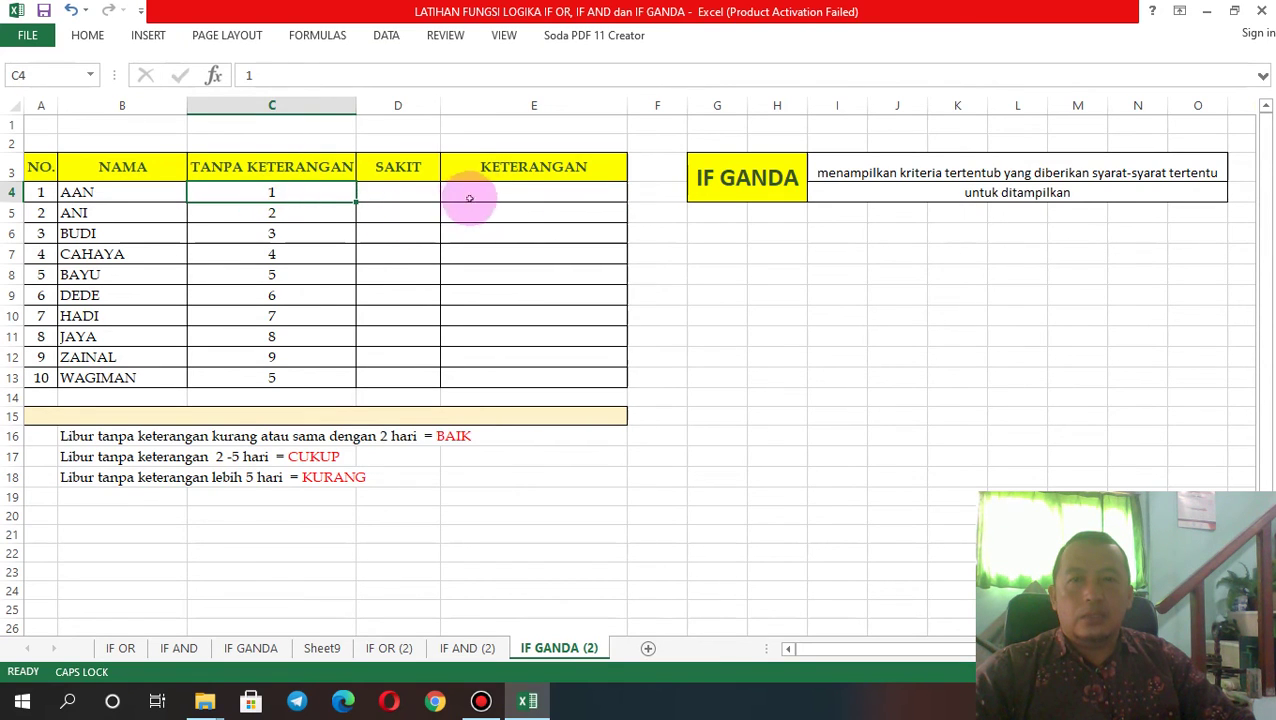
click(500, 193)
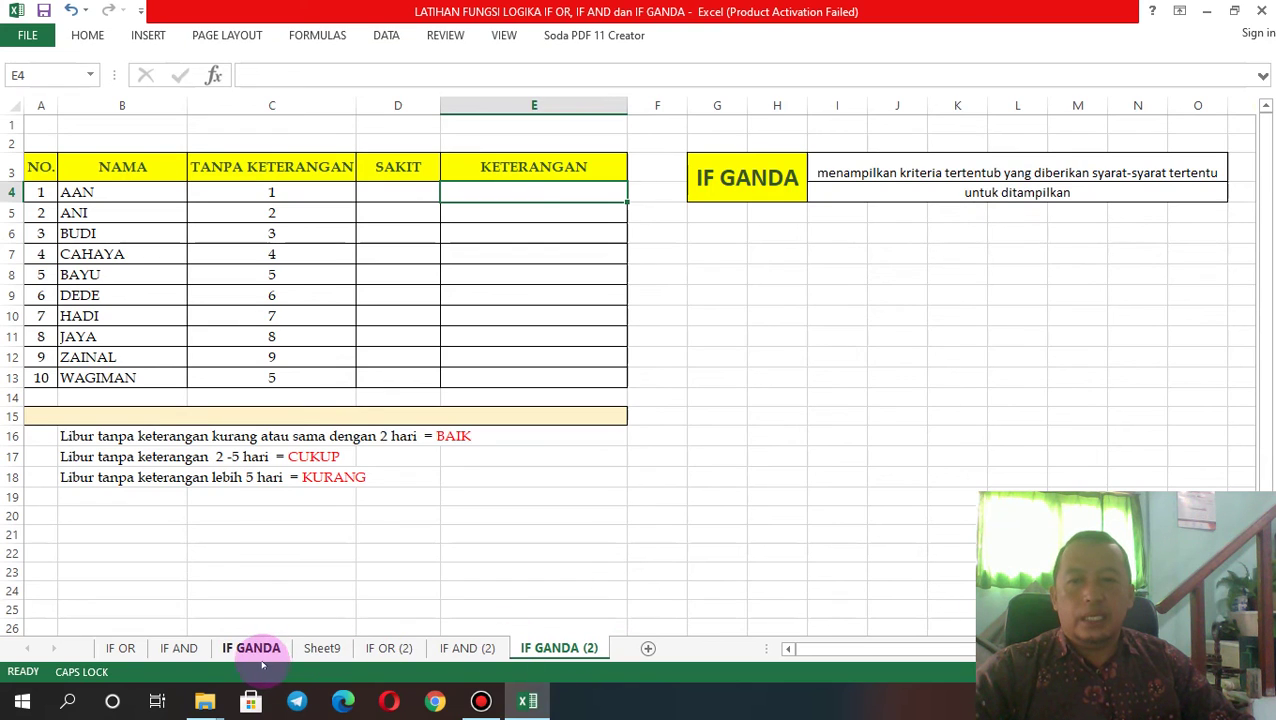
click(935, 436)
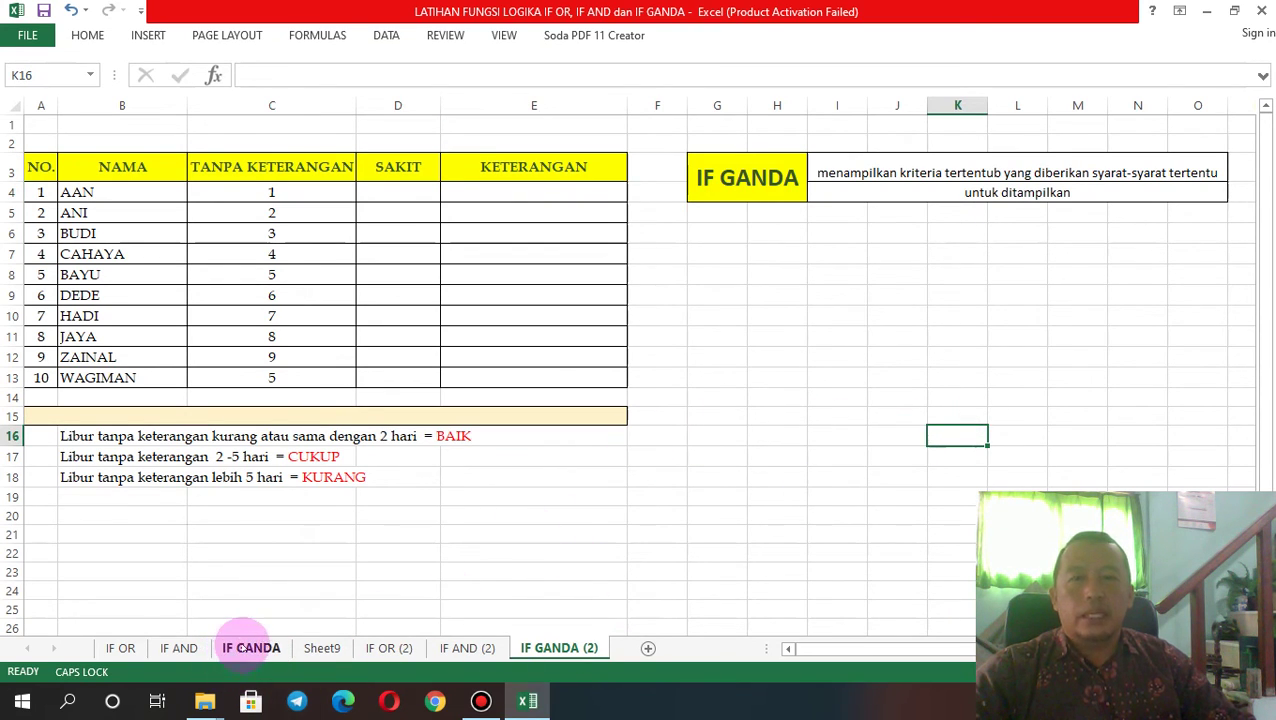
- Examine the completed nested IF formula in E4 of the IF GANDA sheet, and return to the IF GANDA (2) sheet
click(232, 649)
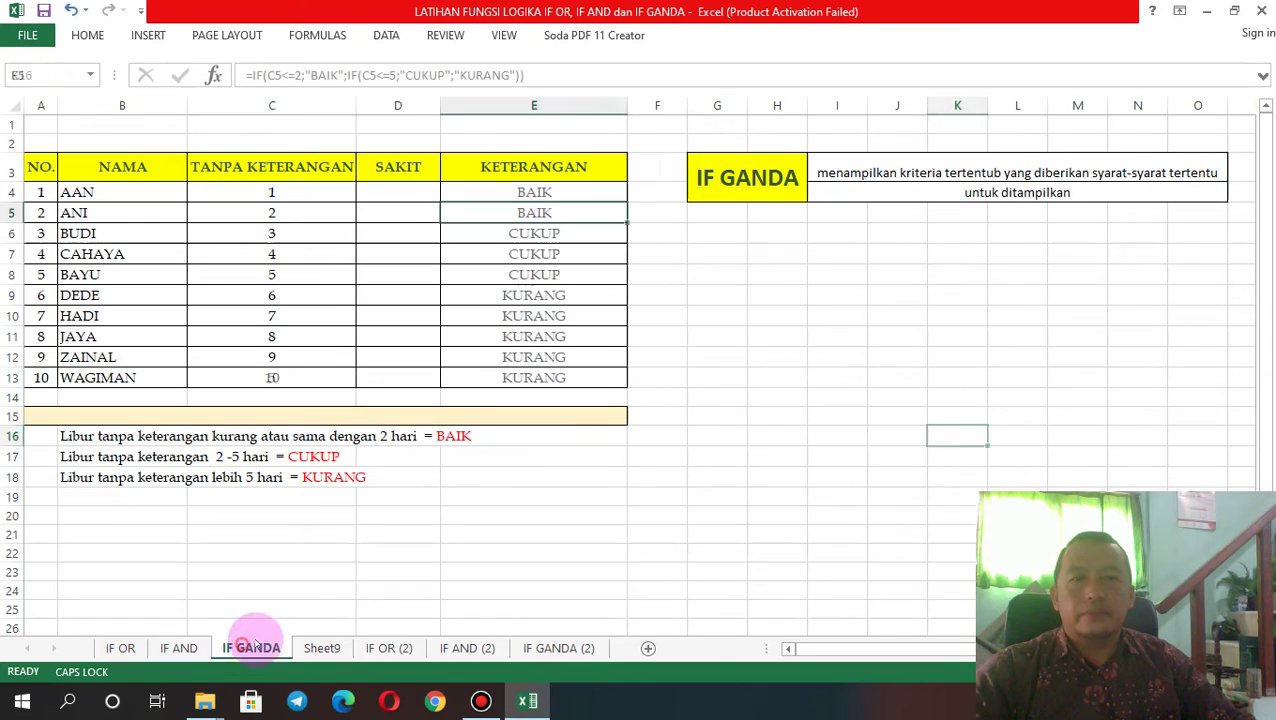
click(542, 192)
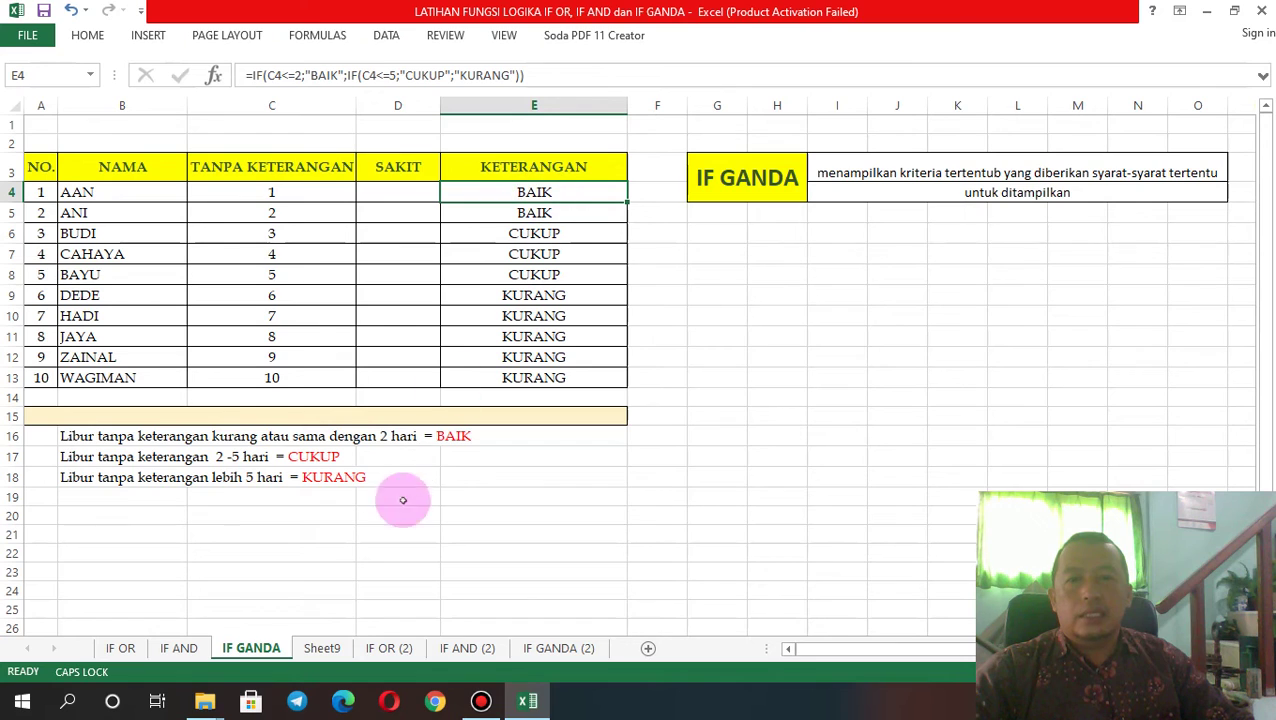
click(555, 648)
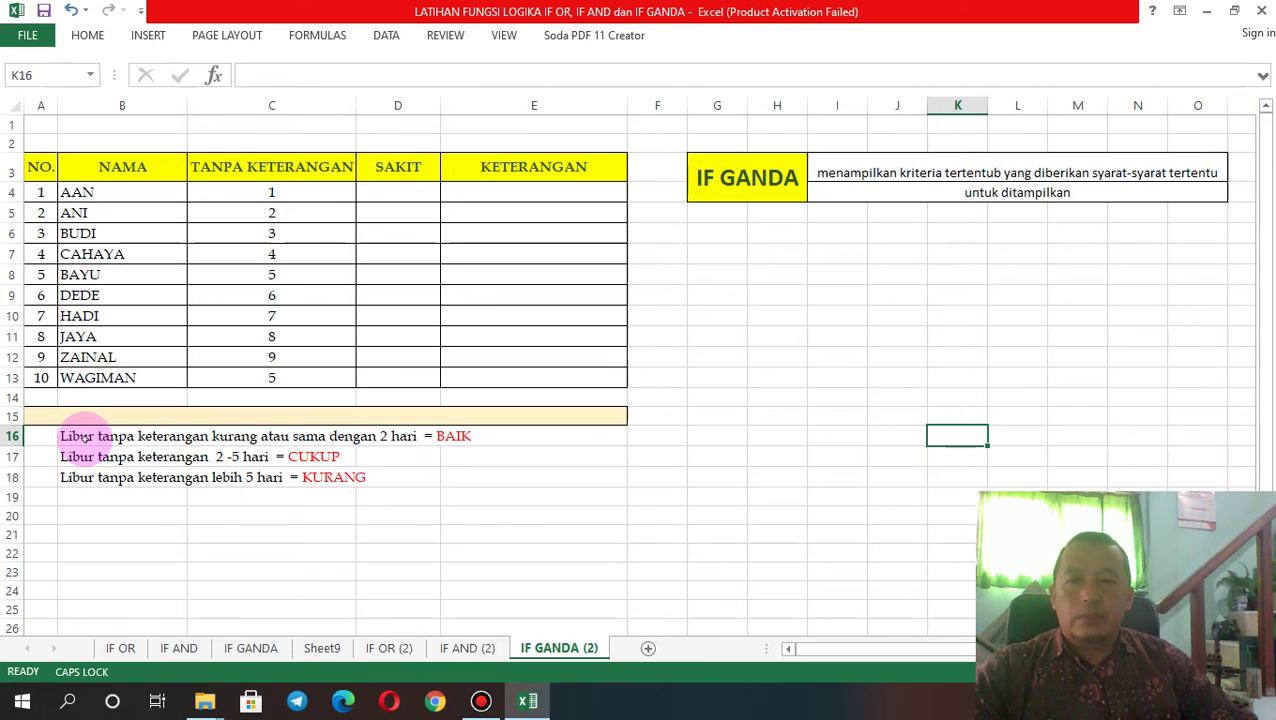
- Examine the BAIK, CUKUP and KURANG criteria in rows 16 to 18 and compare them with the completed IF GANDA sheet
click(403, 437)
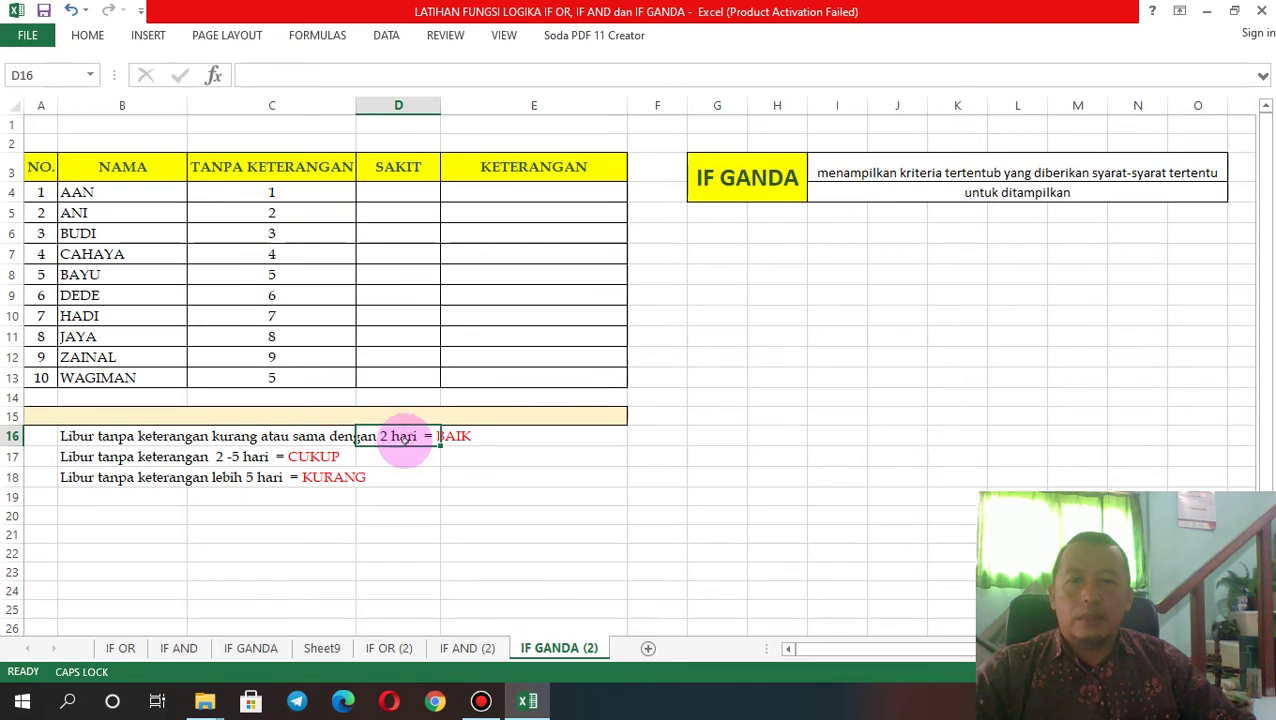
click(472, 452)
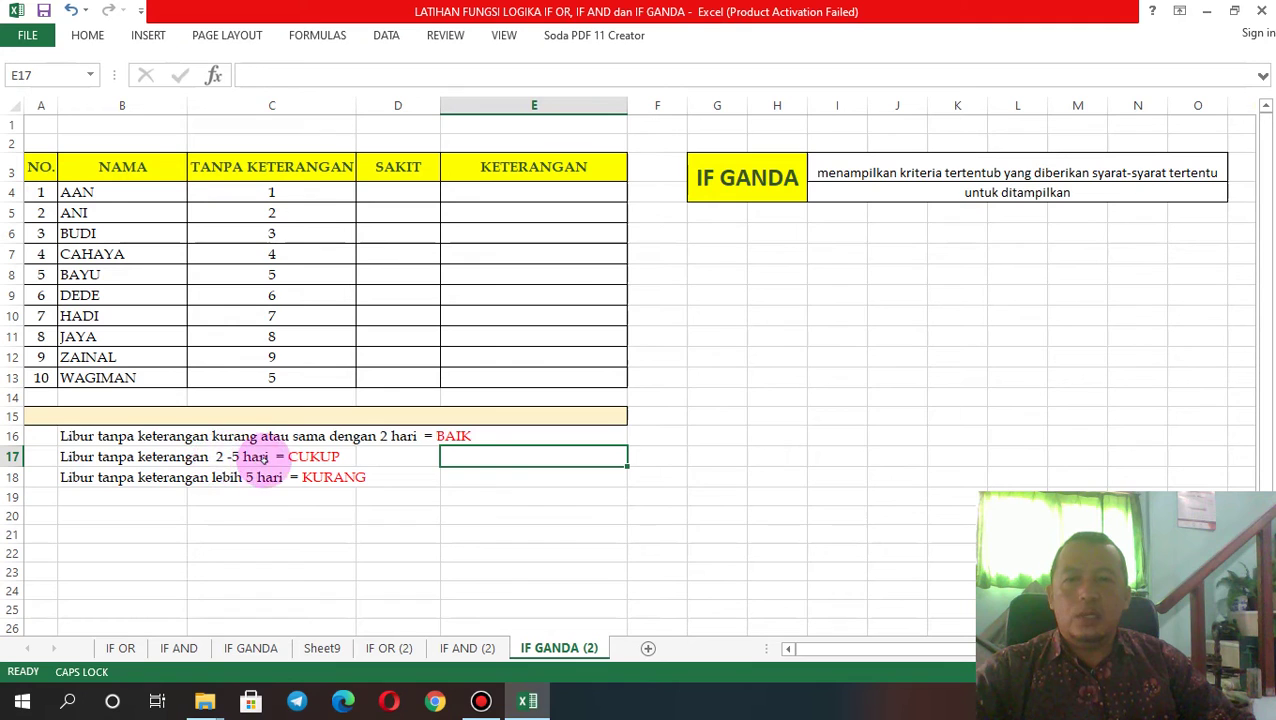
click(345, 458)
click(345, 482)
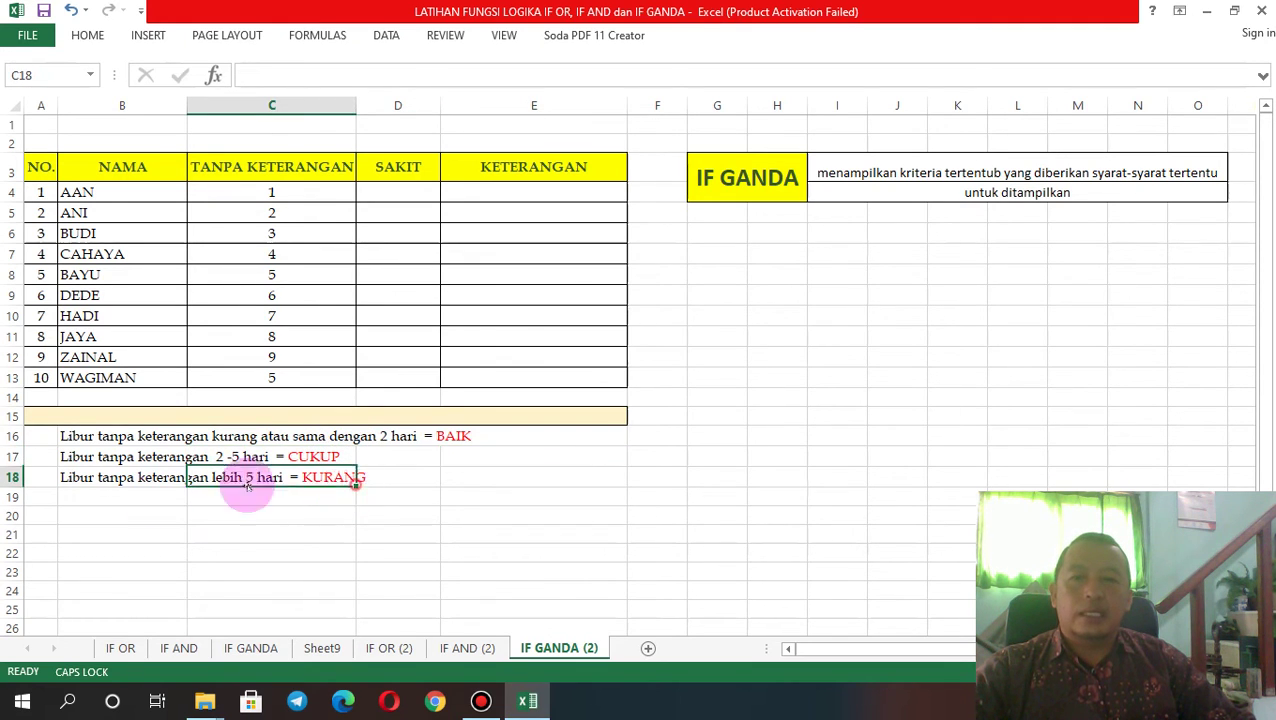
click(80, 492)
click(305, 477)
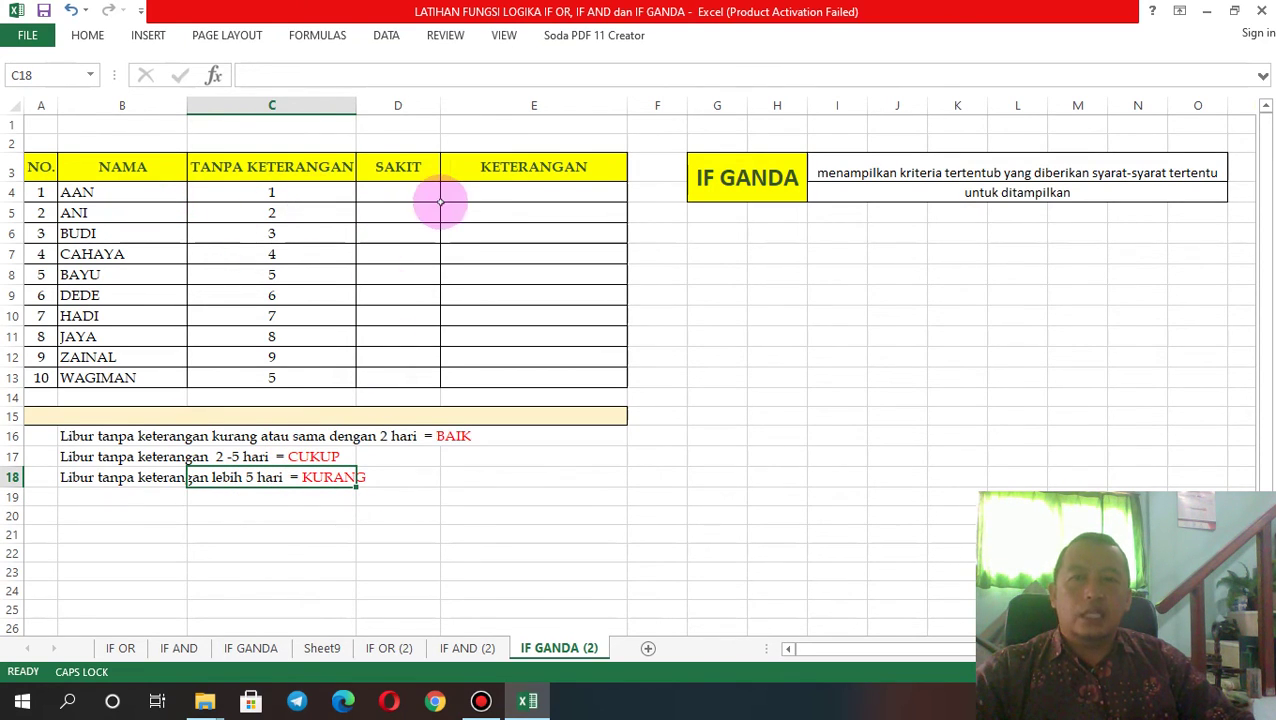
click(480, 195)
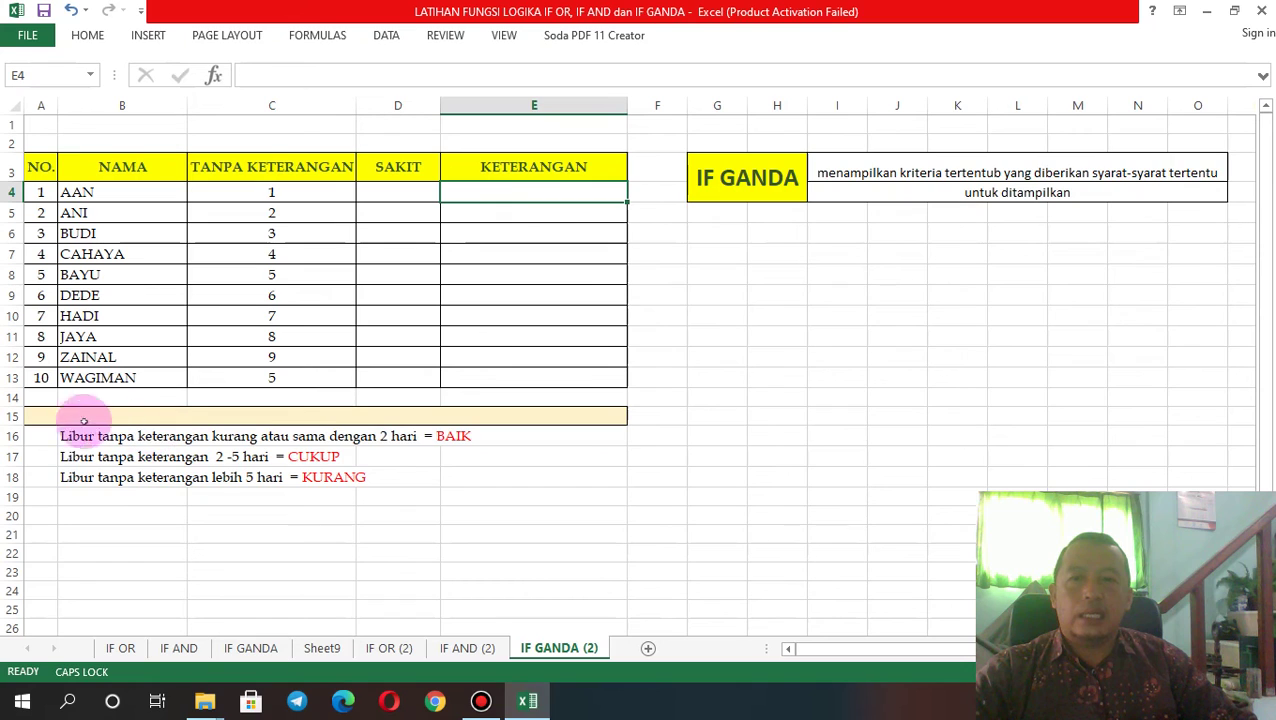
drag(44, 436, 40, 467)
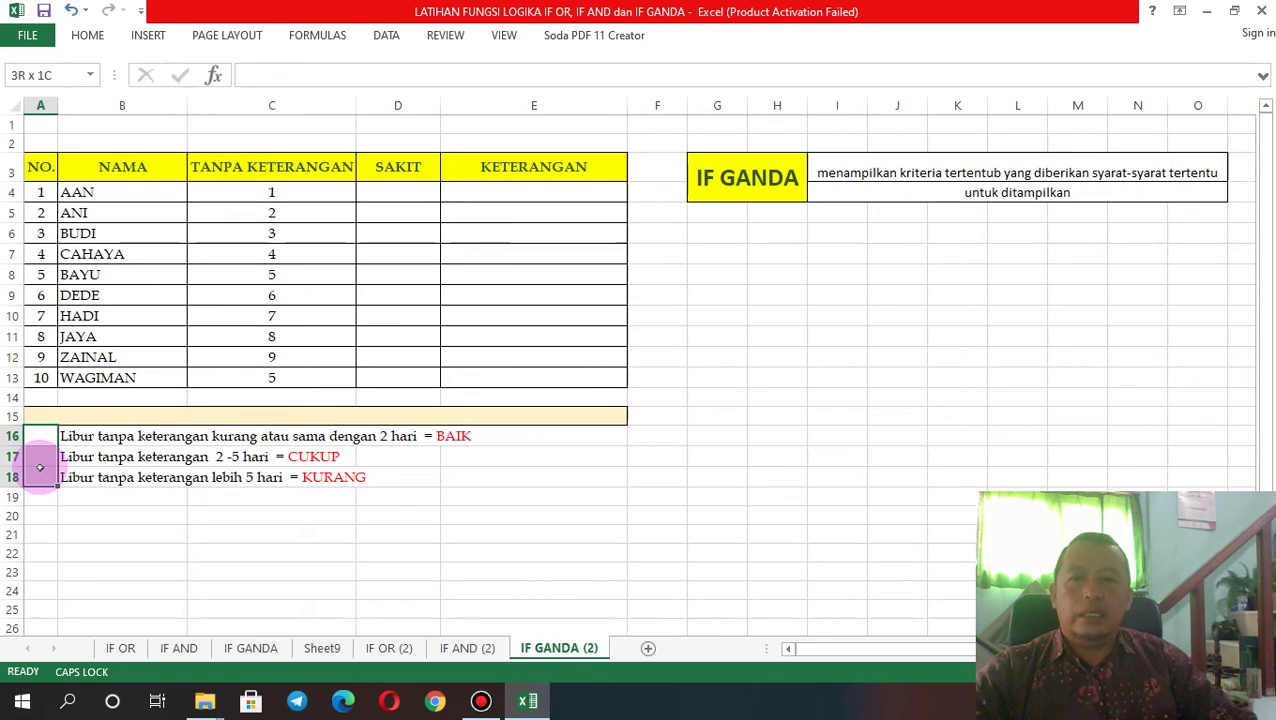
click(480, 194)
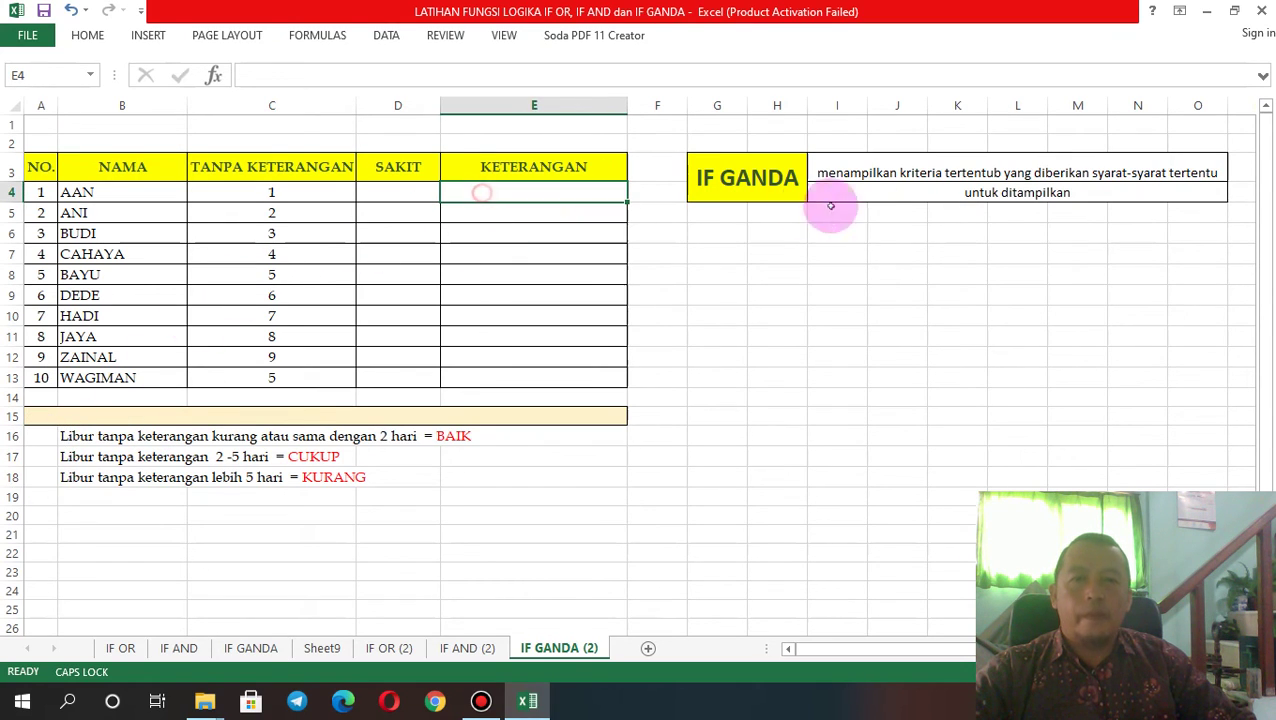
click(330, 575)
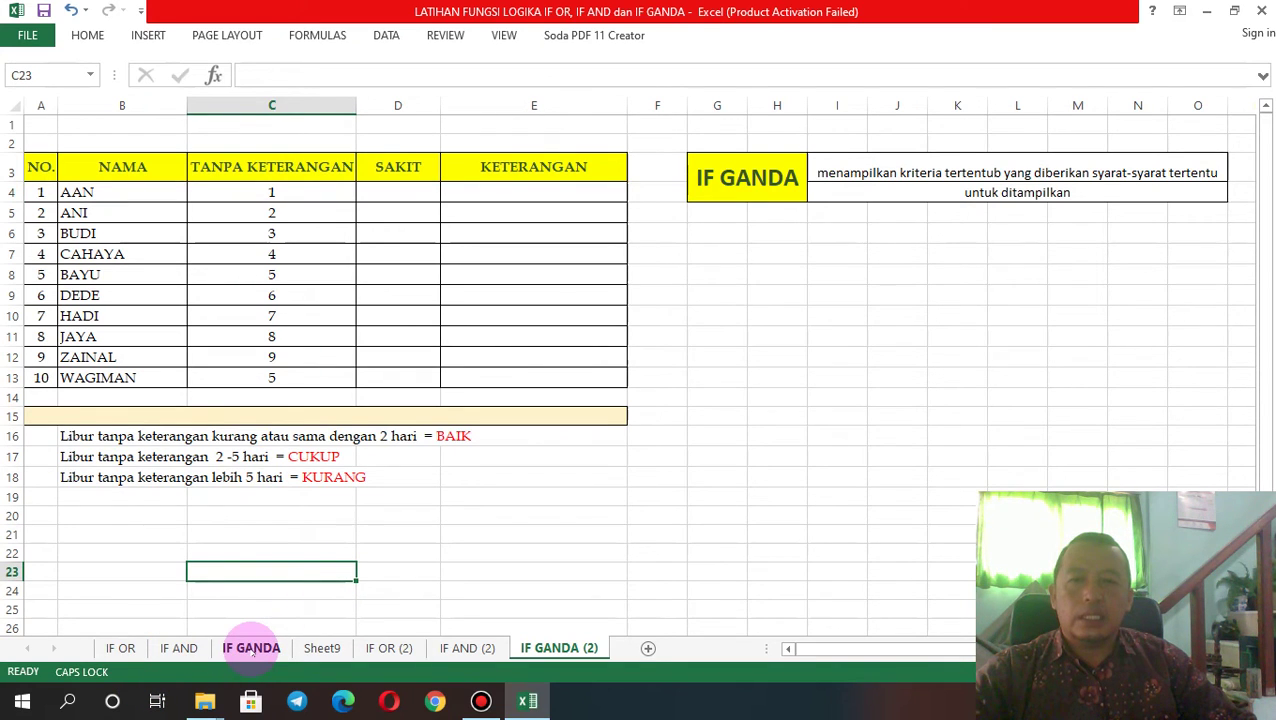
click(251, 648)
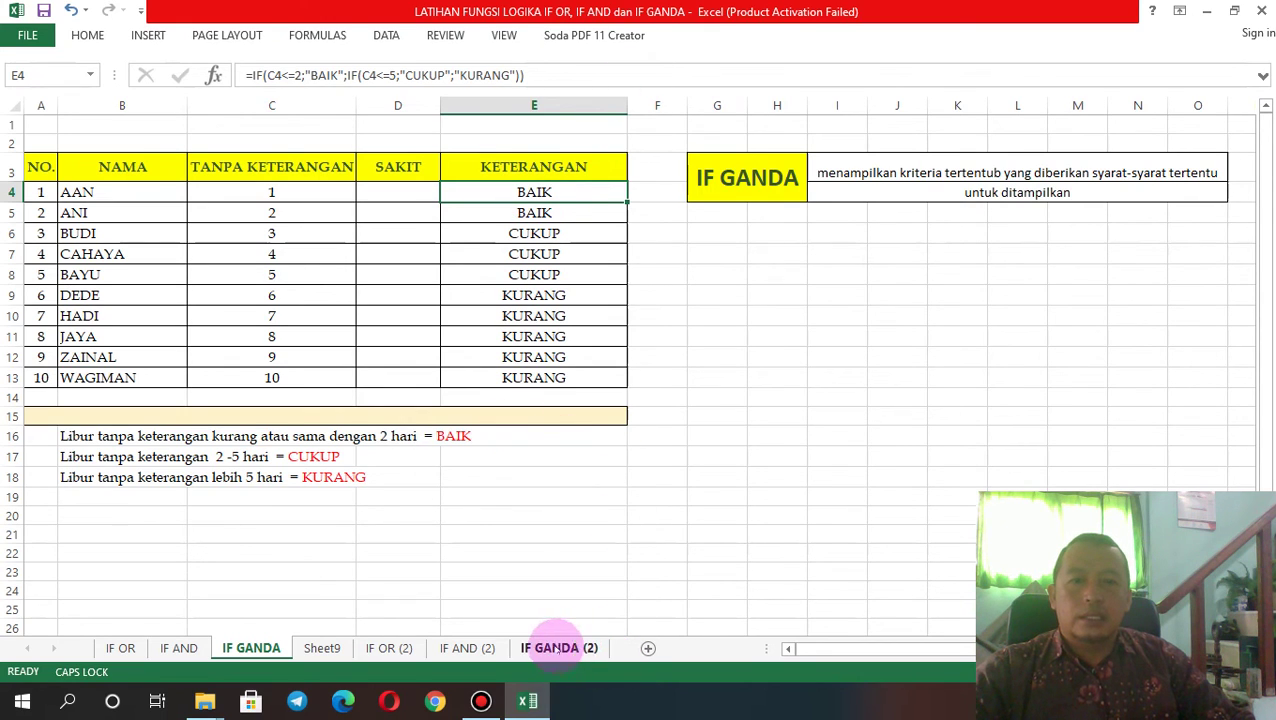
click(558, 648)
- Start an IF formula in E4 of IF GANDA (2) with the test C4<=2 and the value if true "BAIK"
click(515, 190)
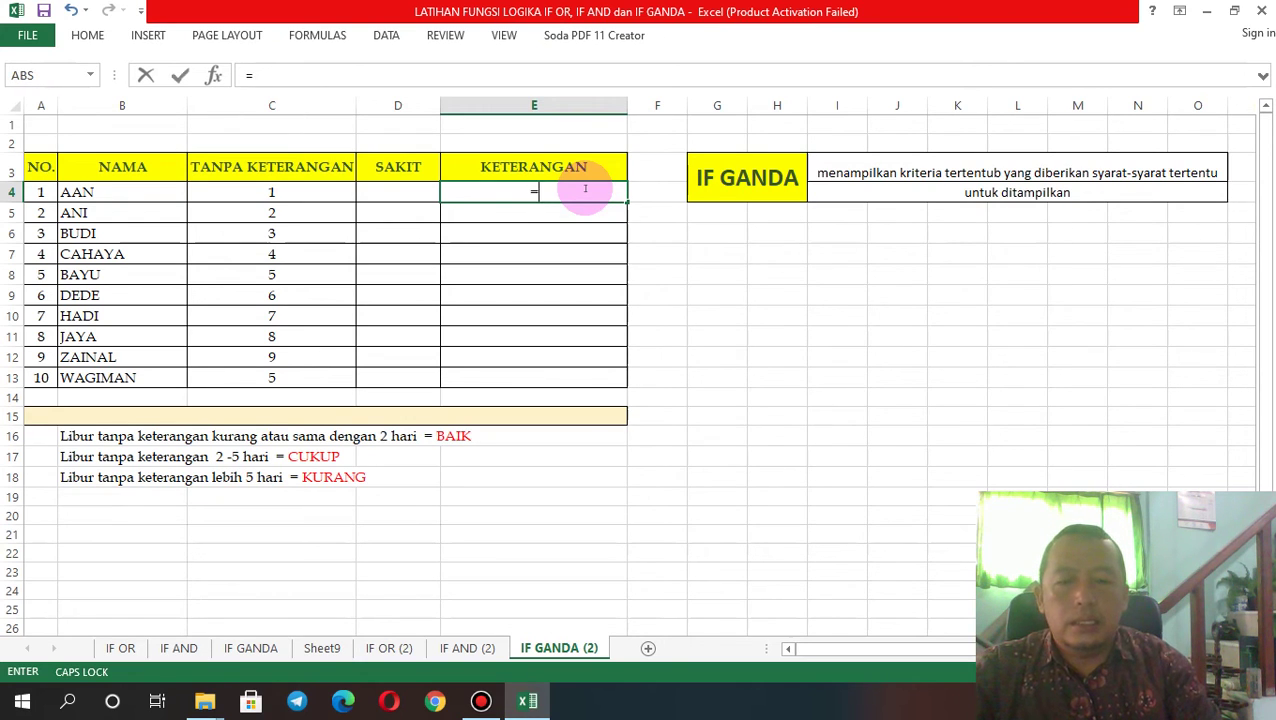
text(IF)
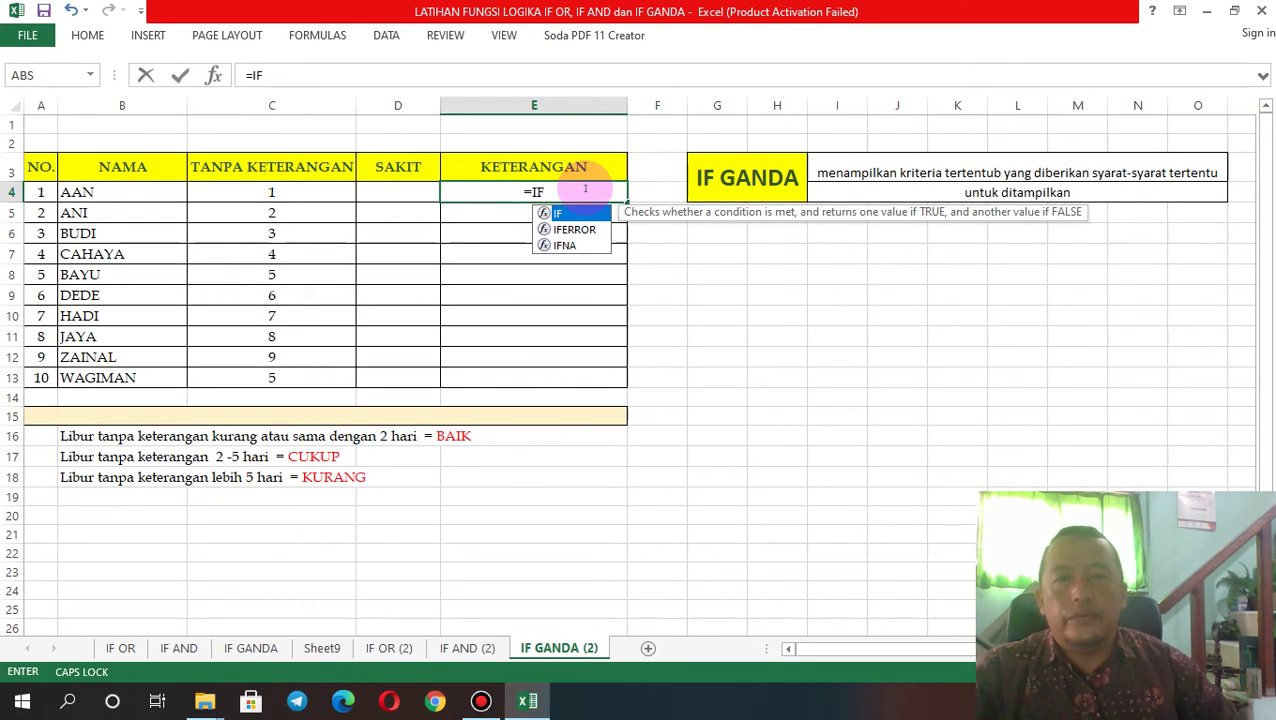
text(()
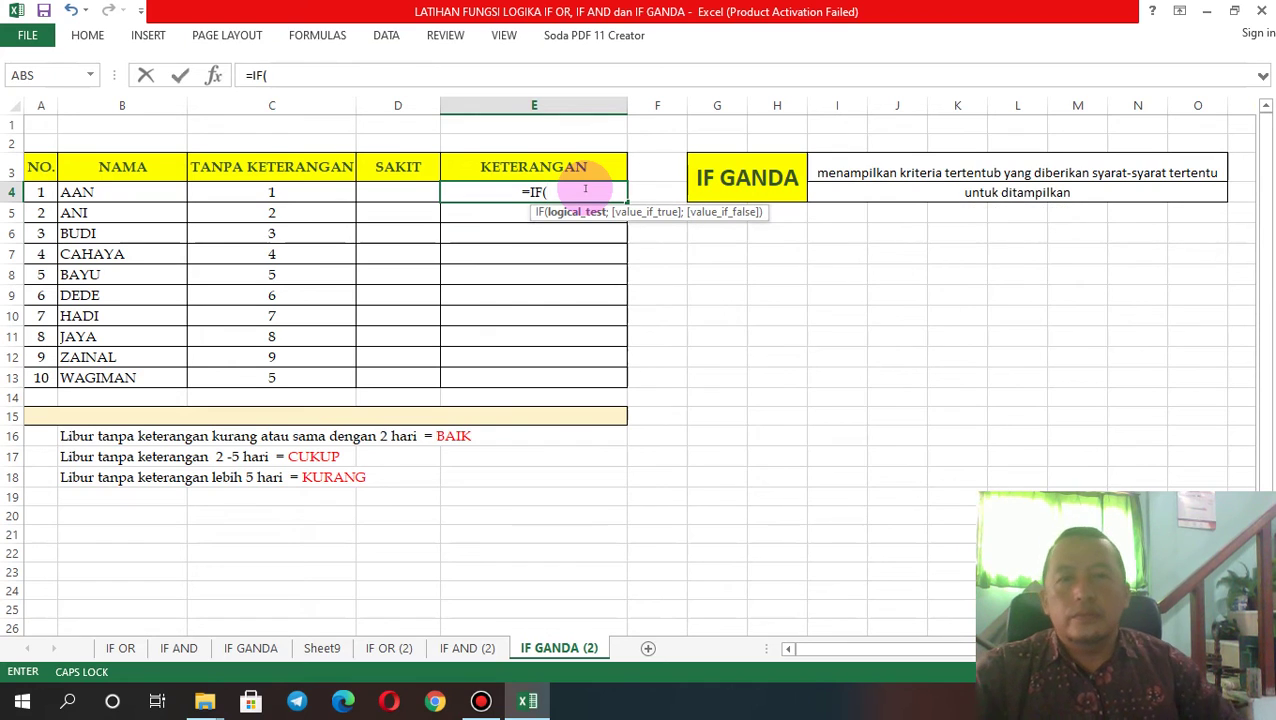
click(283, 198)
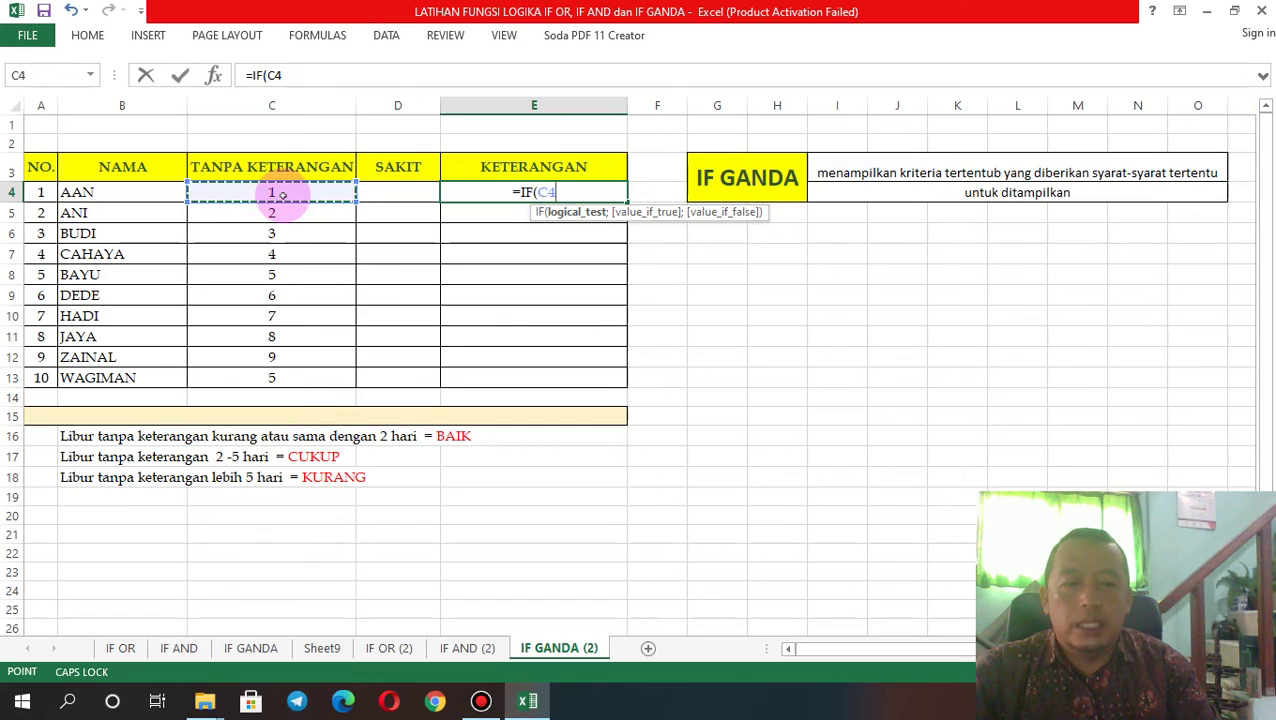
text(<=)
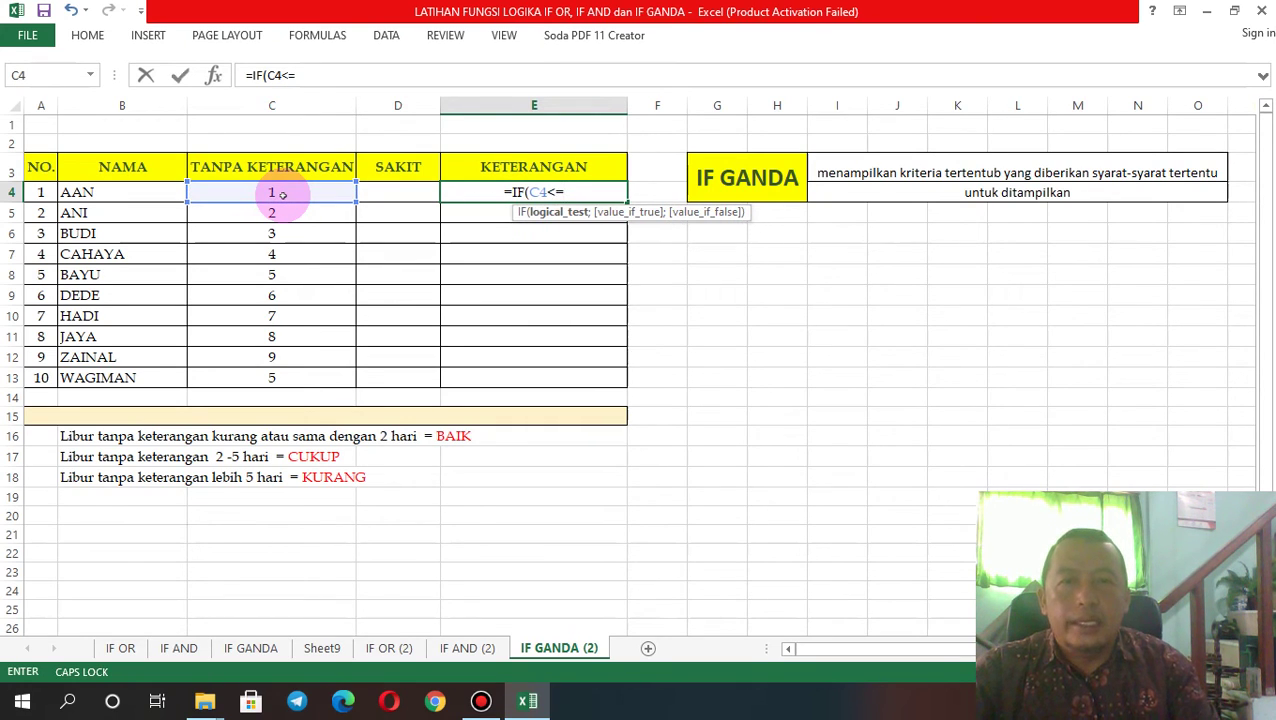
text(2)
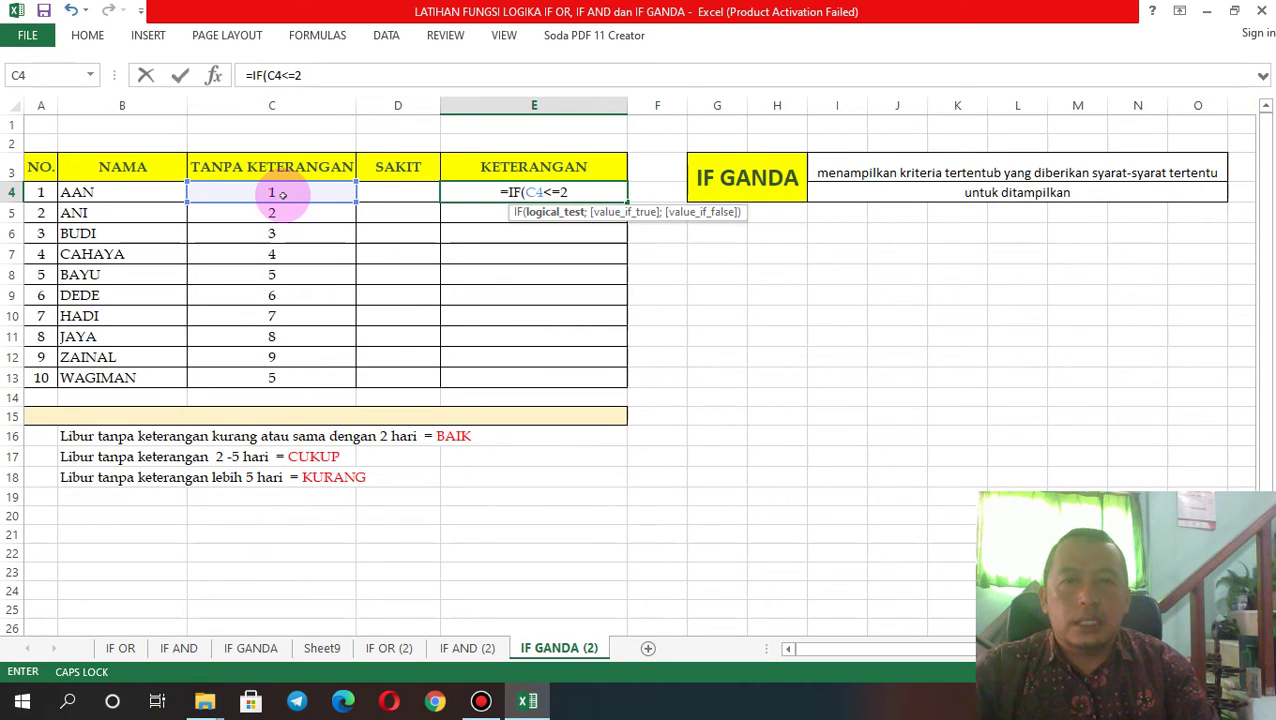
text(;)
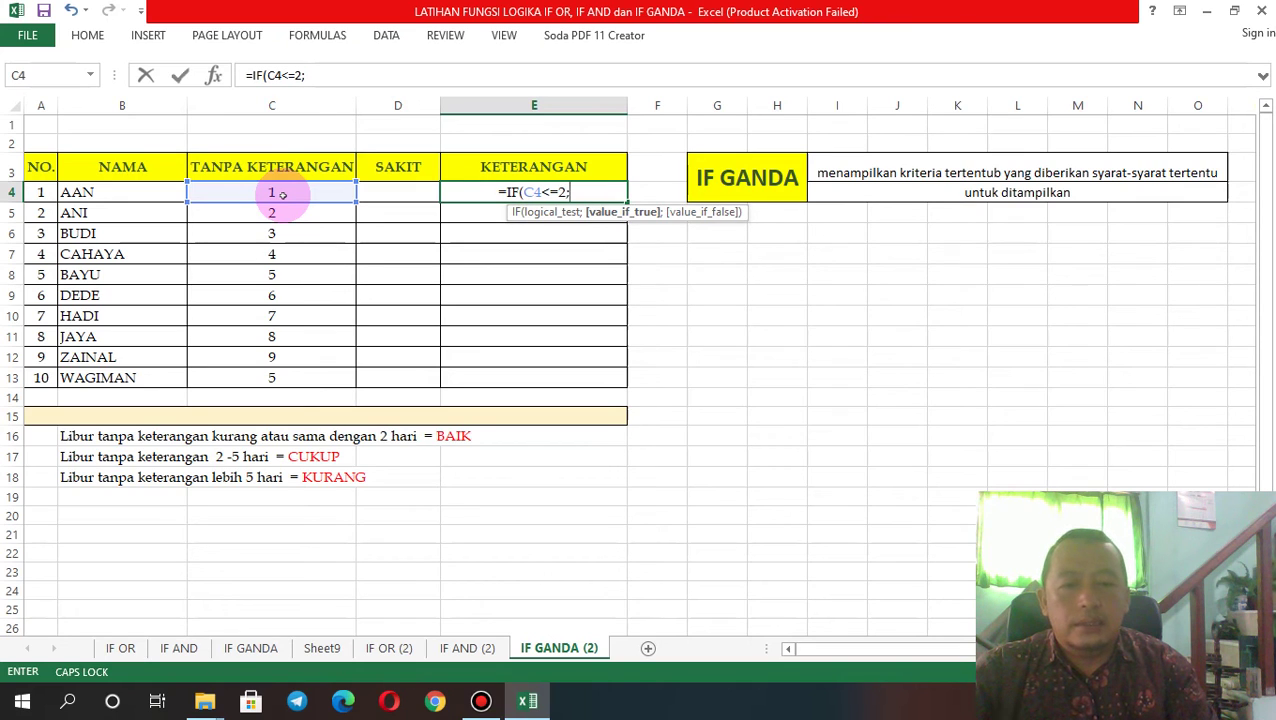
text("BAIK)
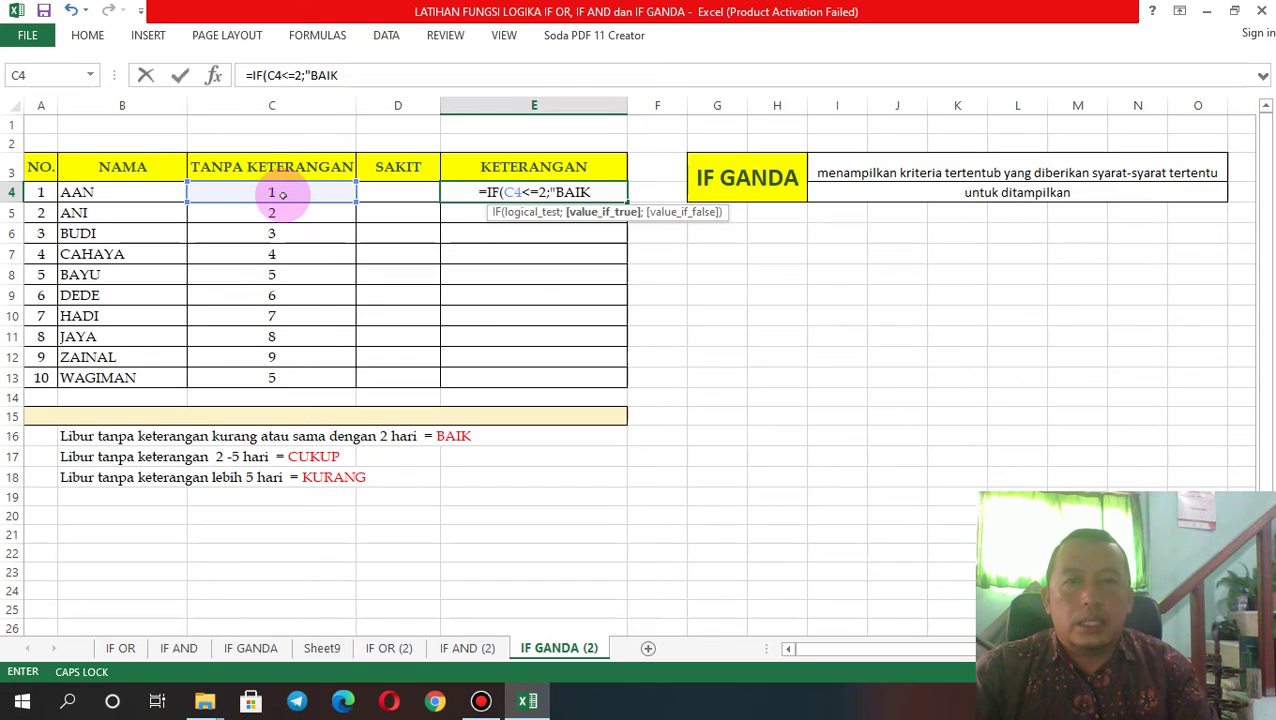
text(")
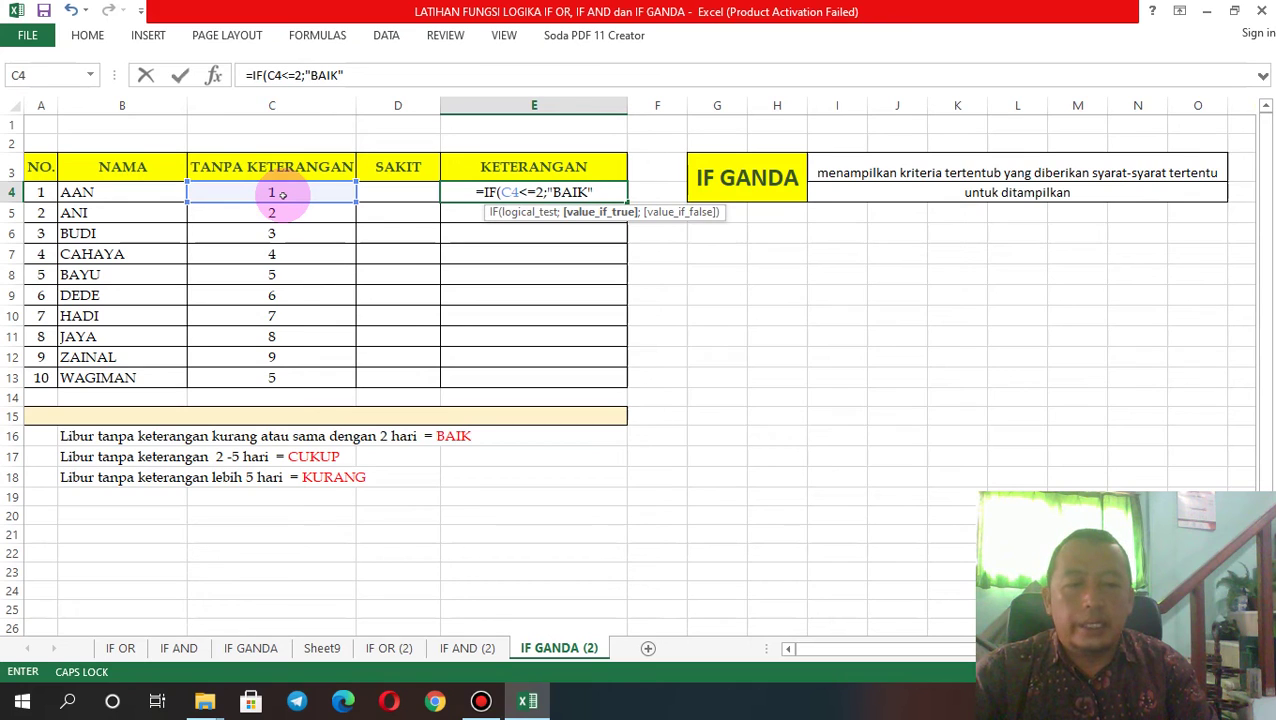
- Open a nested IF as the value if false in the E4 formula, removing the misplaced closing parenthesis
text(;)
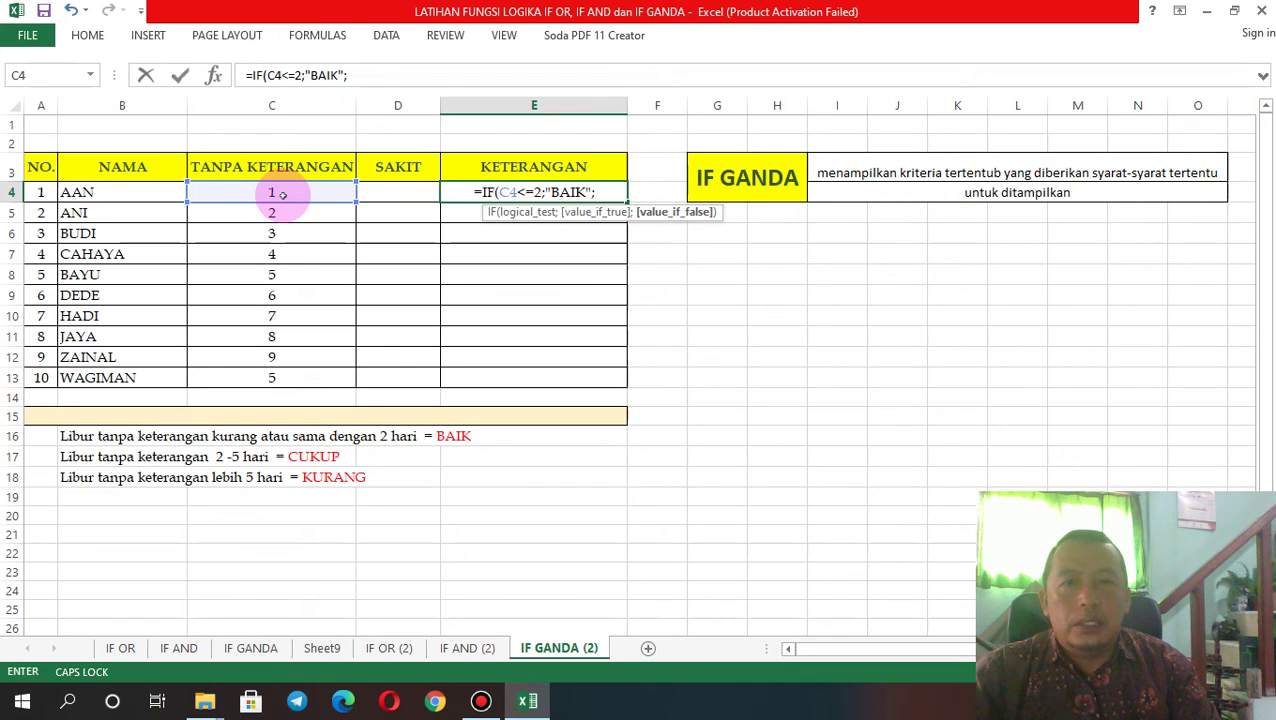
text(I)
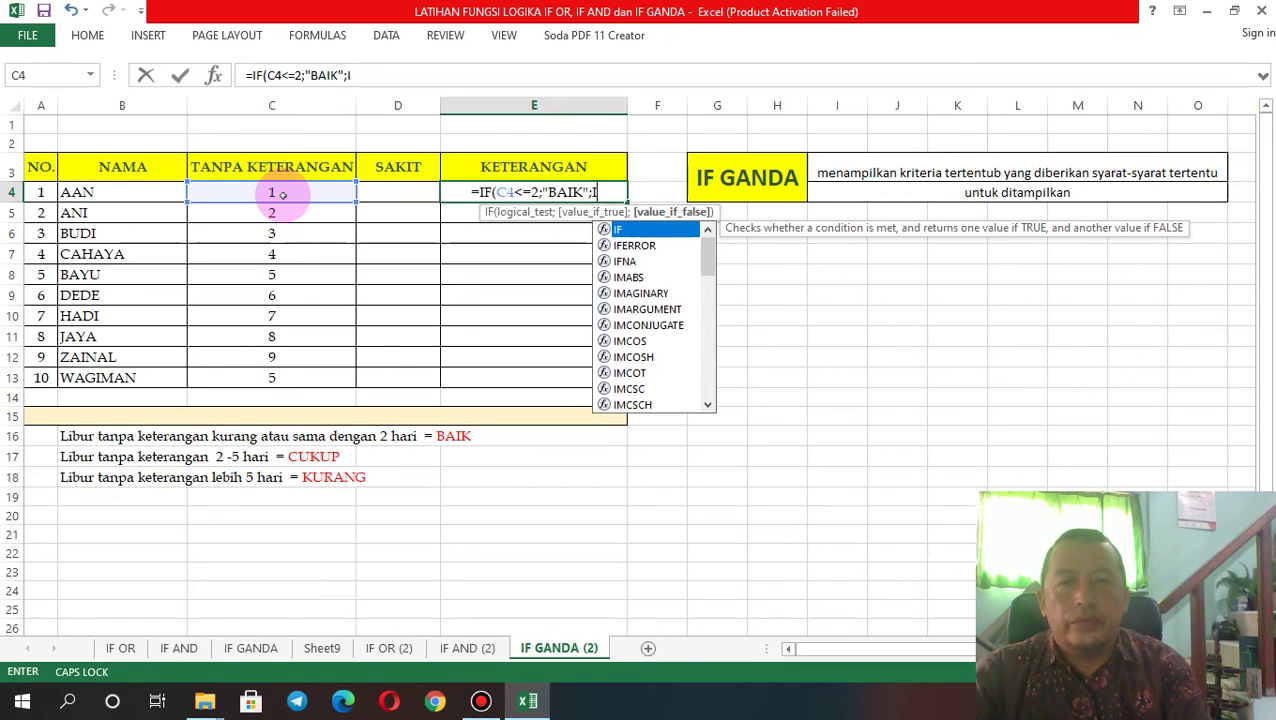
text(F)
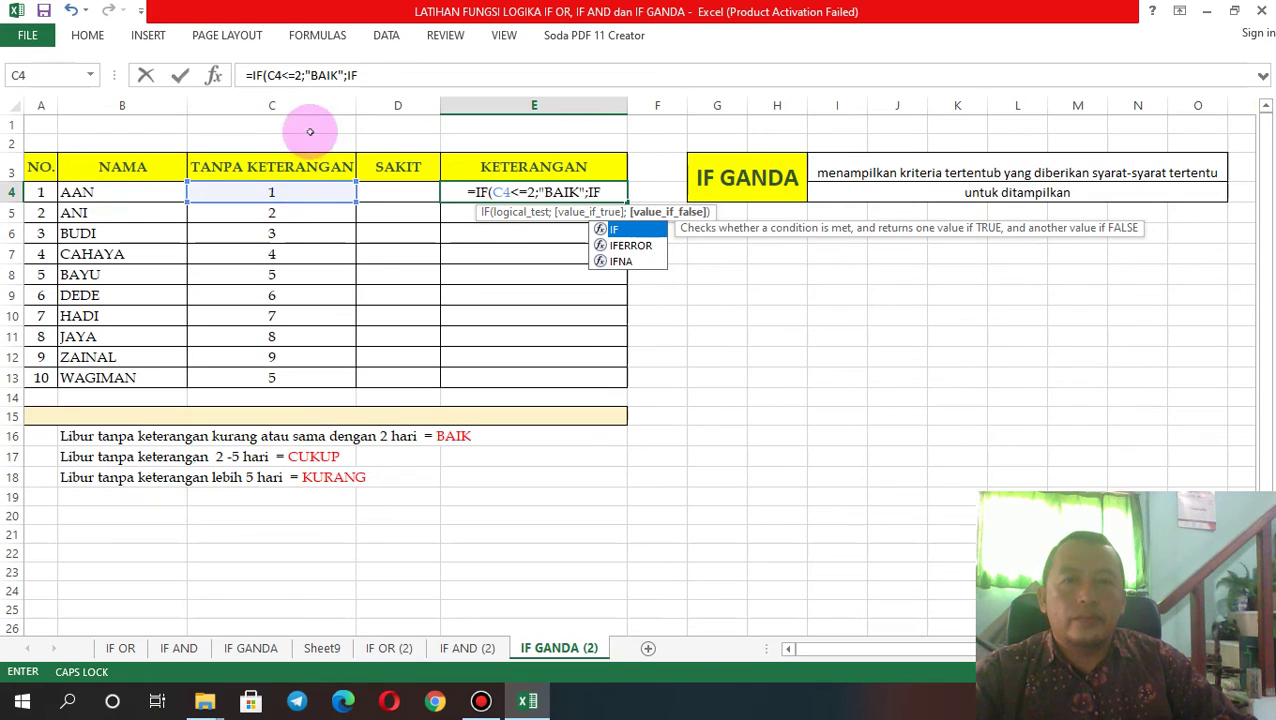
click(291, 195)
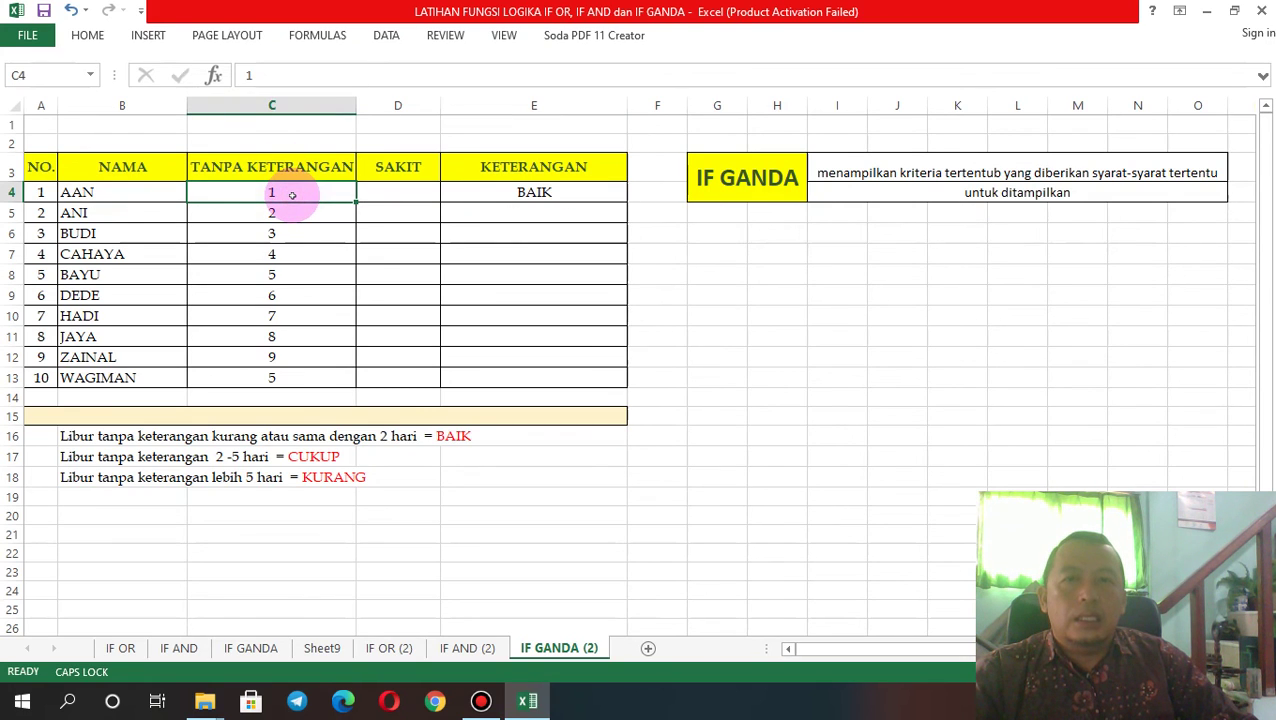
click(490, 194)
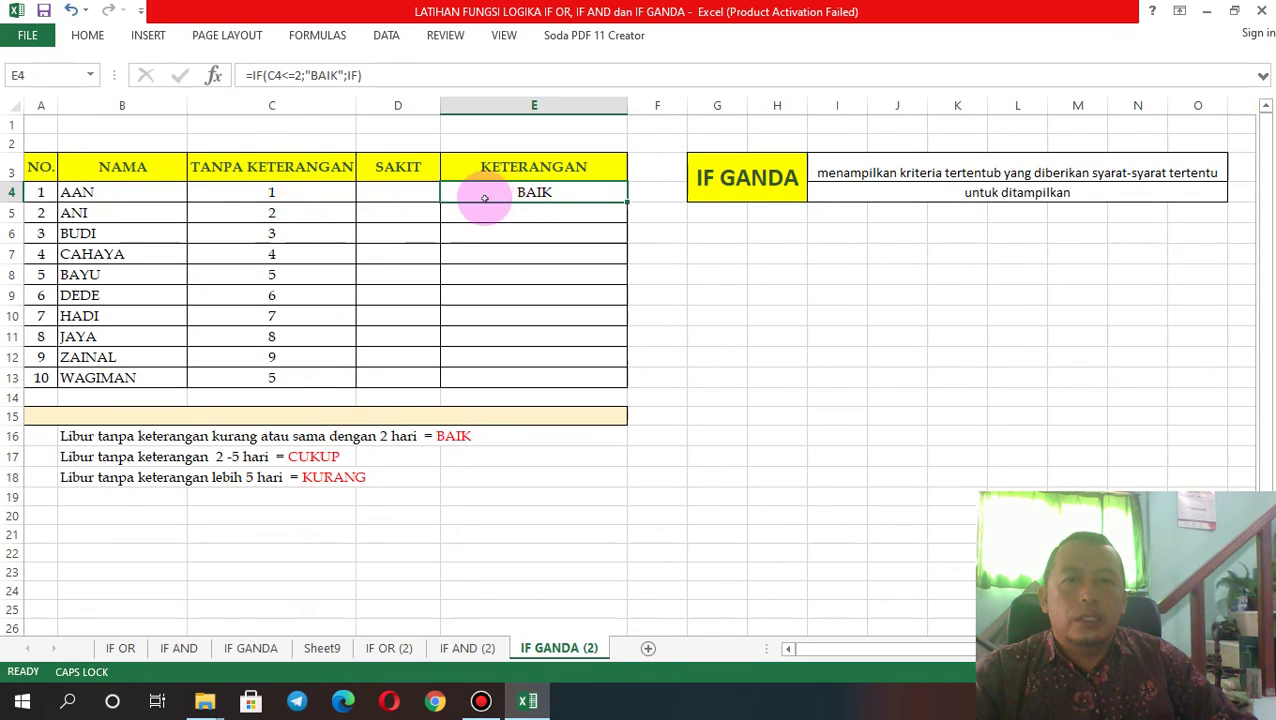
click(380, 75)
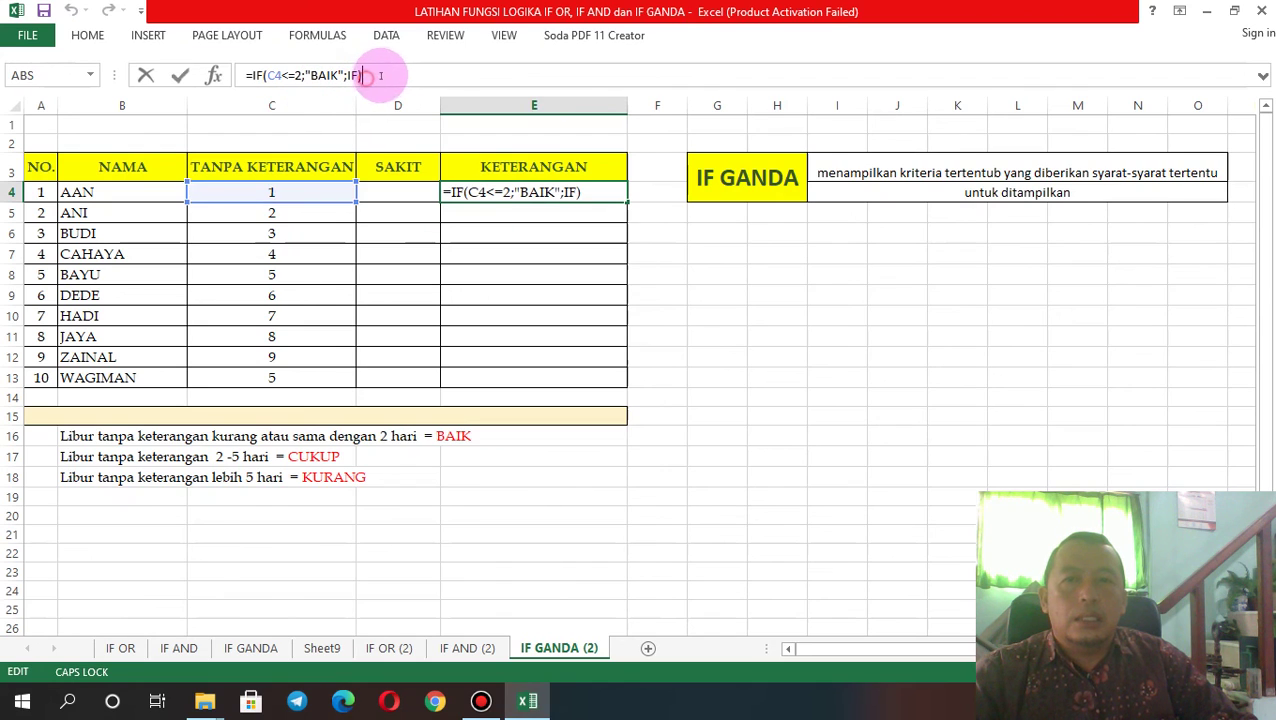
key(BackSpace)
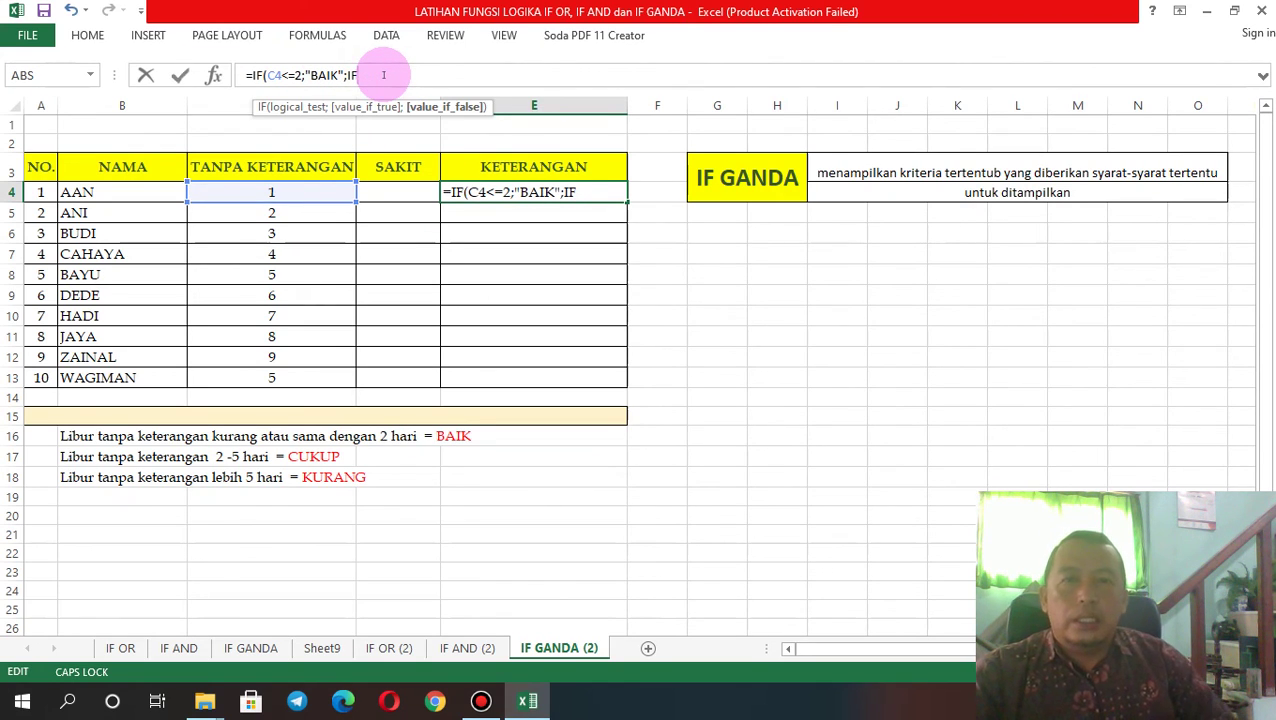
click(584, 190)
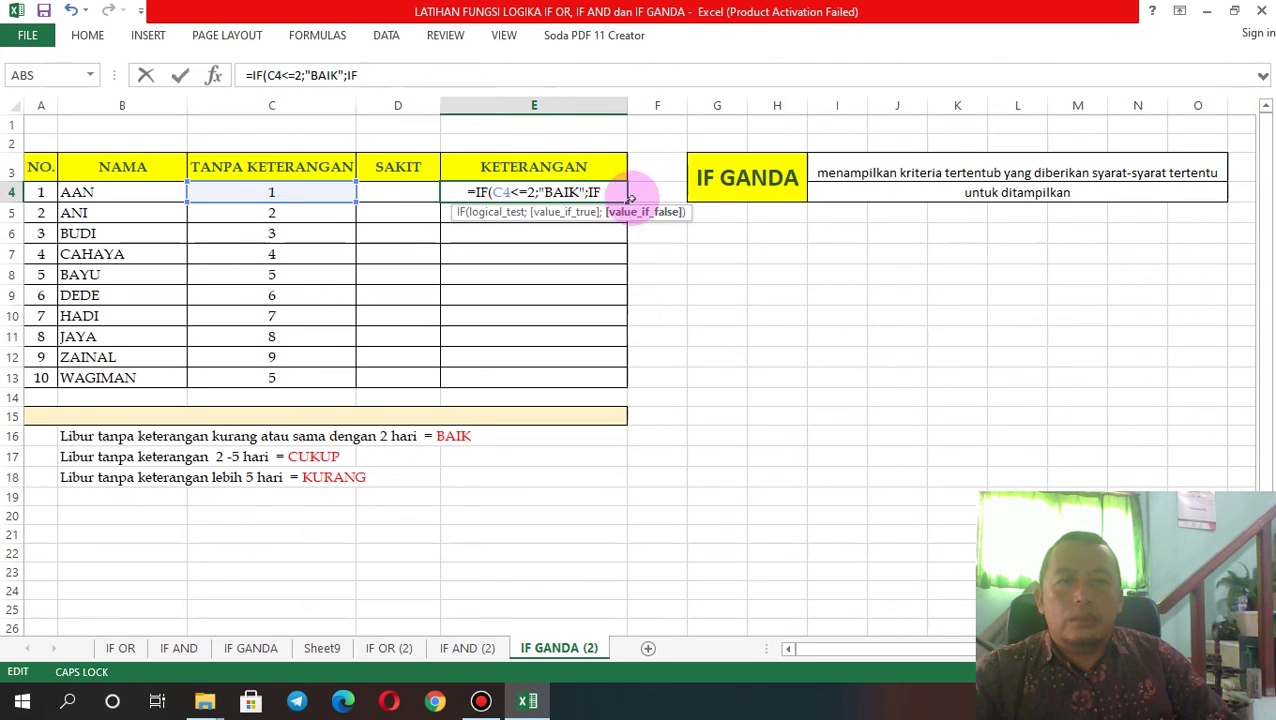
text(()
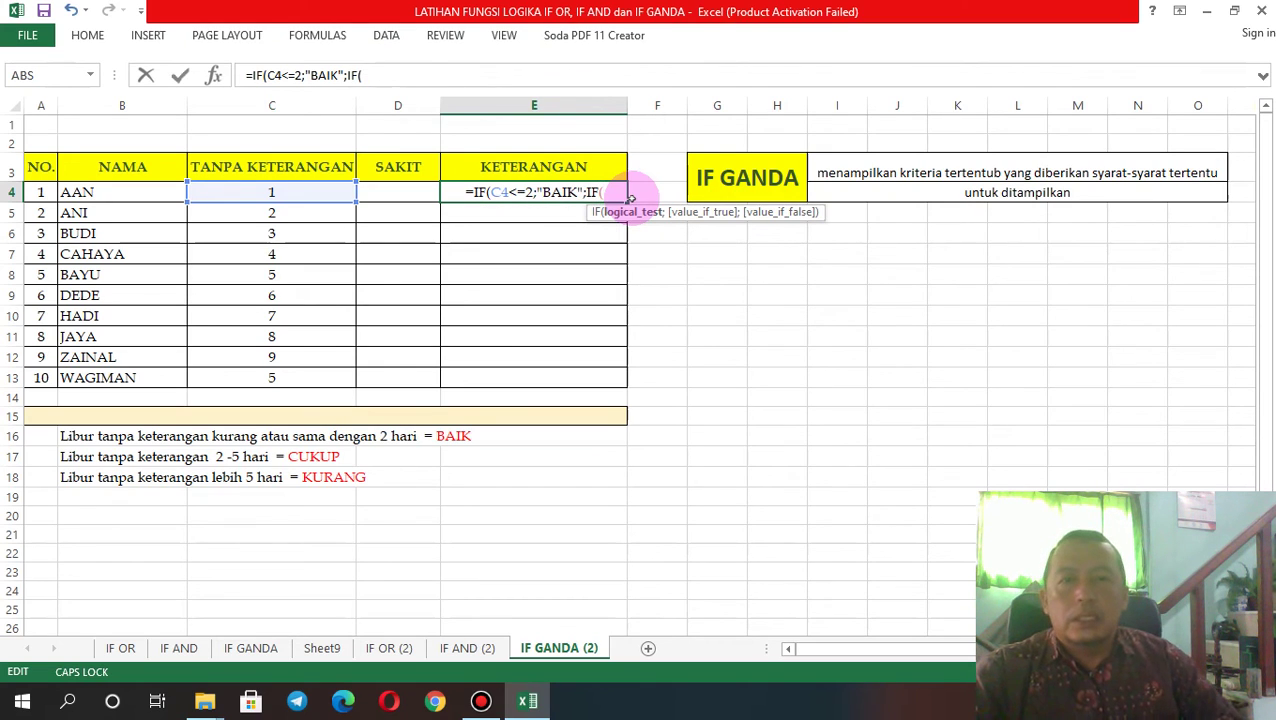
- Give the nested IF in the E4 formula the test C4<=5 and the value if true "CUKUP"
click(304, 192)
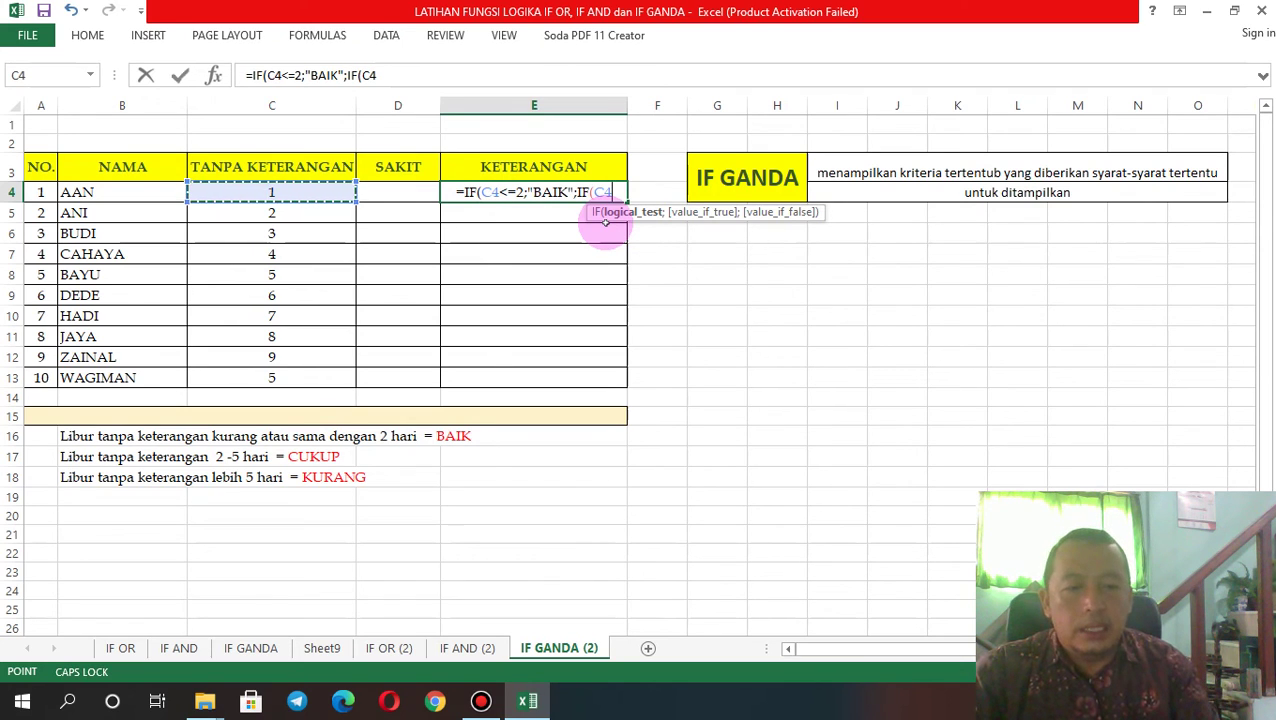
text(<)
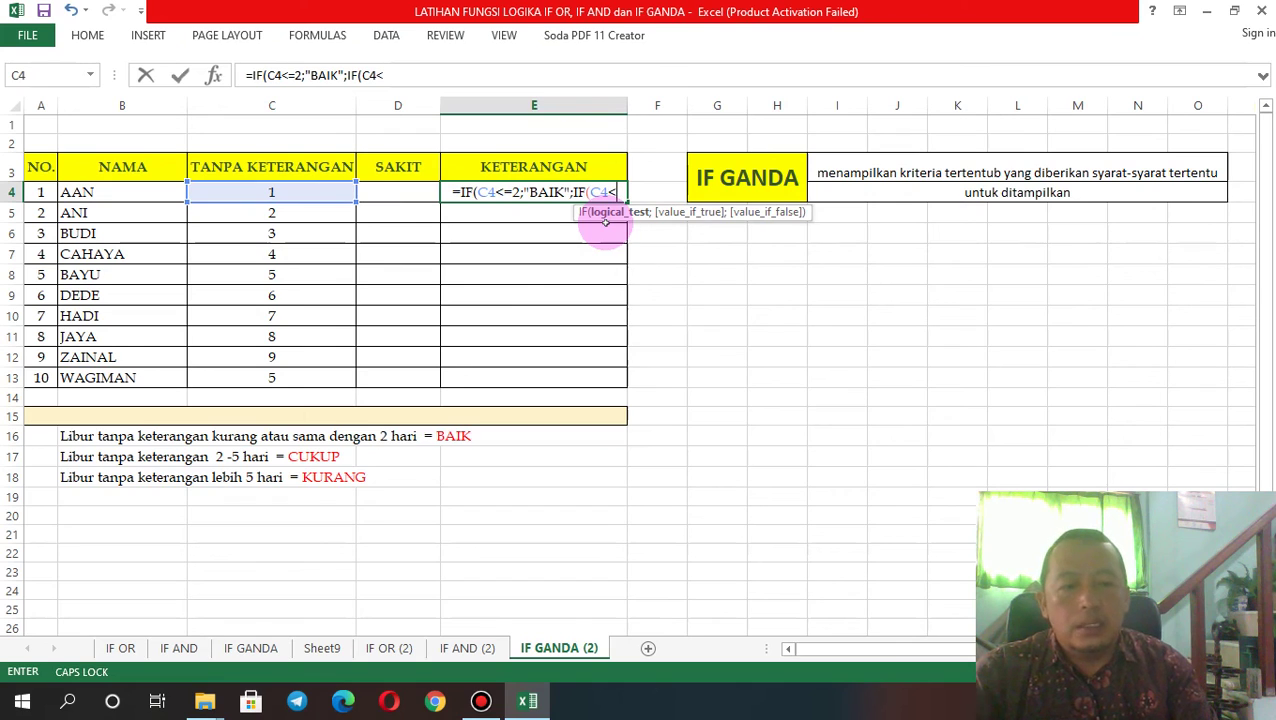
text(=5)
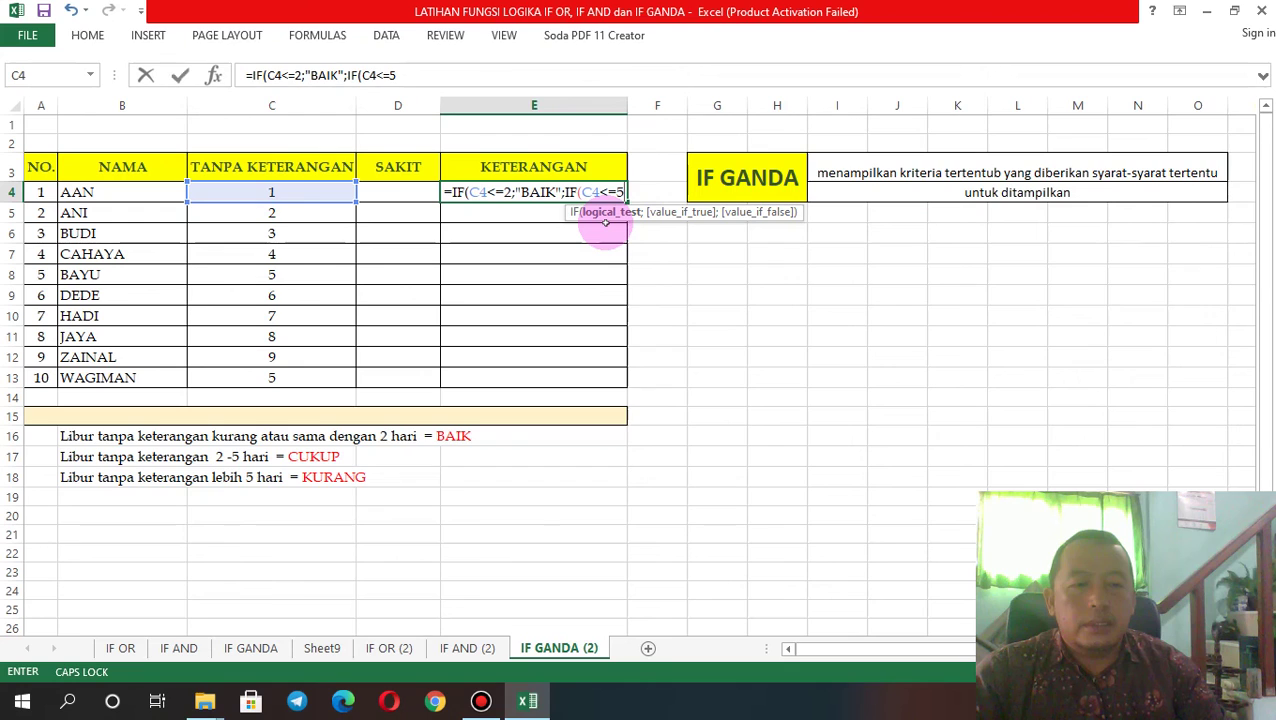
text(;)
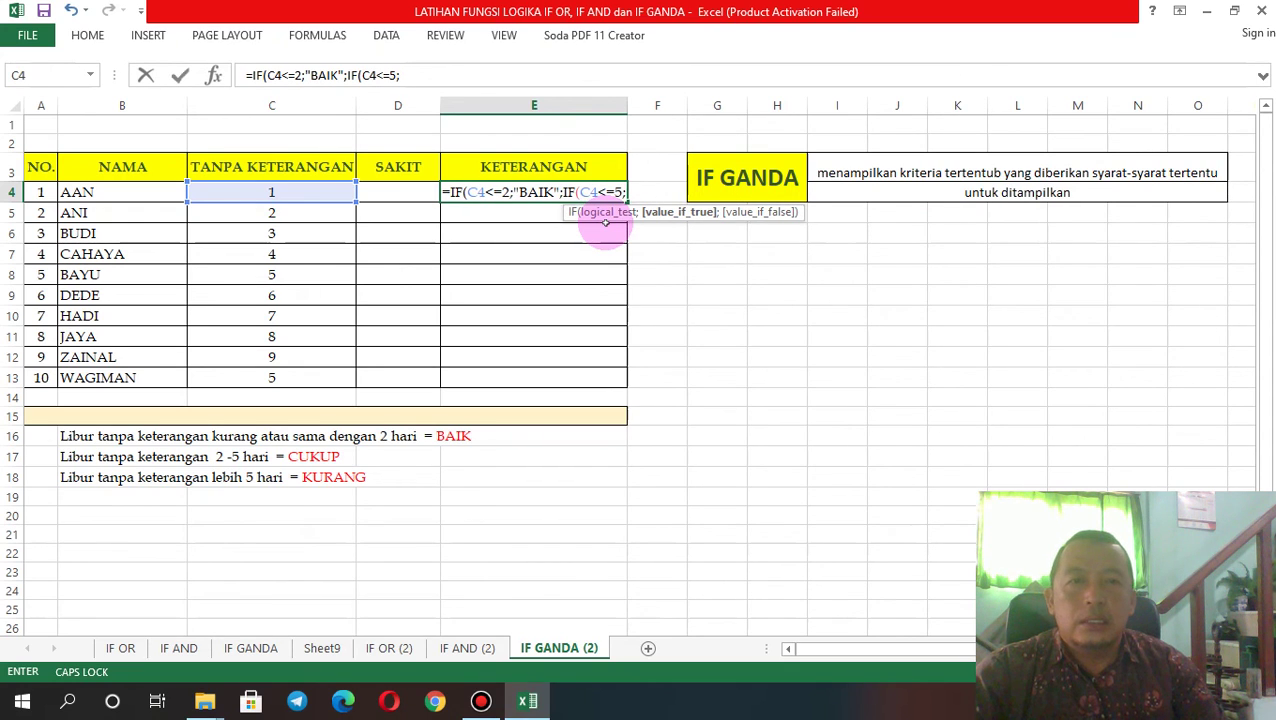
text("CUKUP)
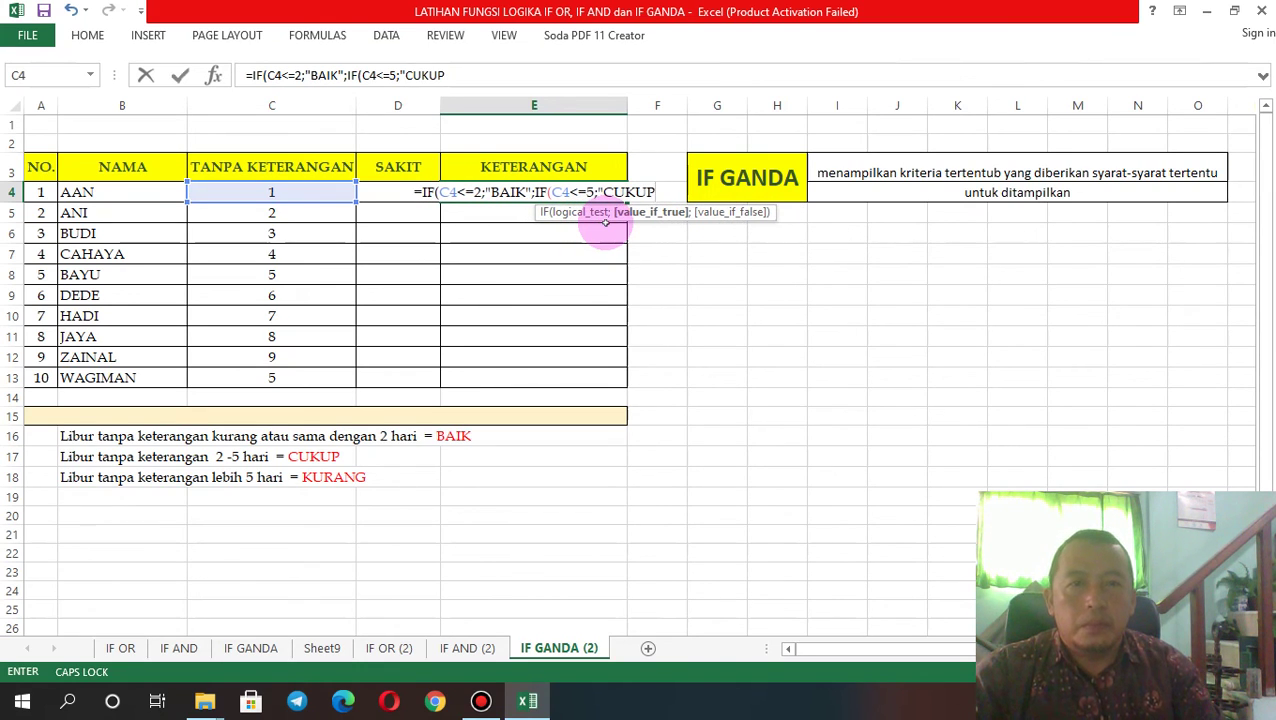
text(")
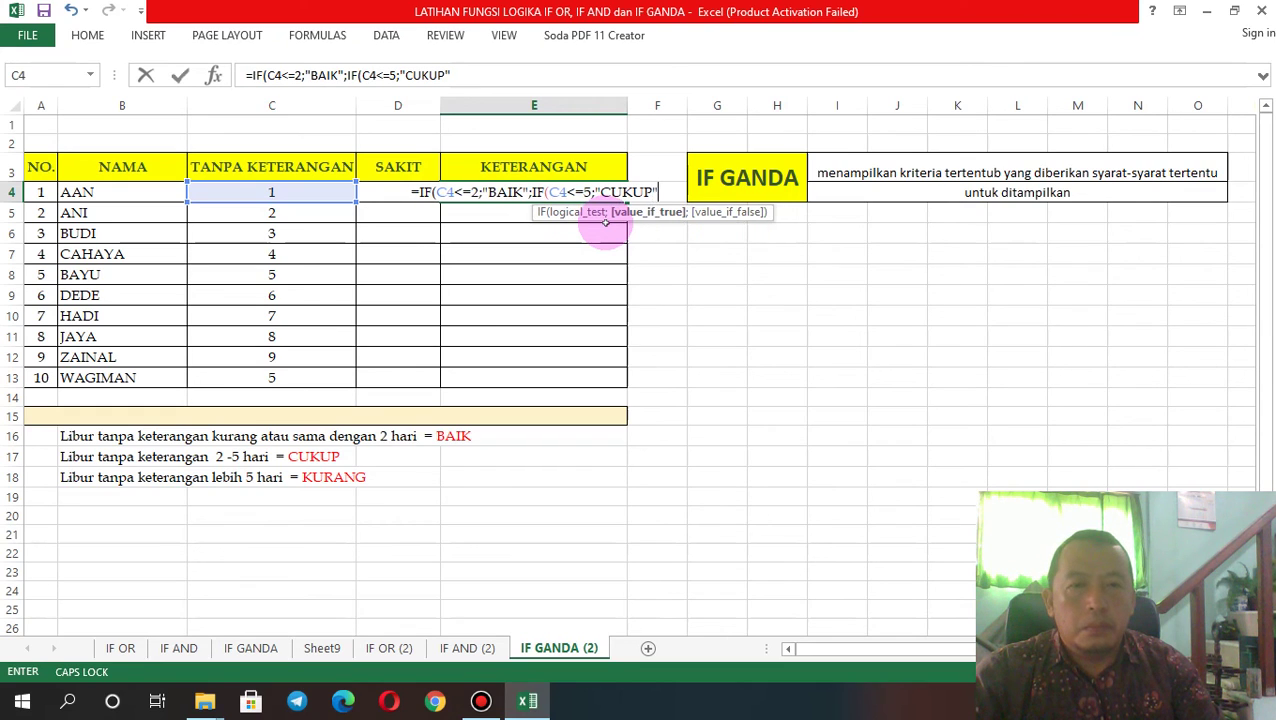
text(;)
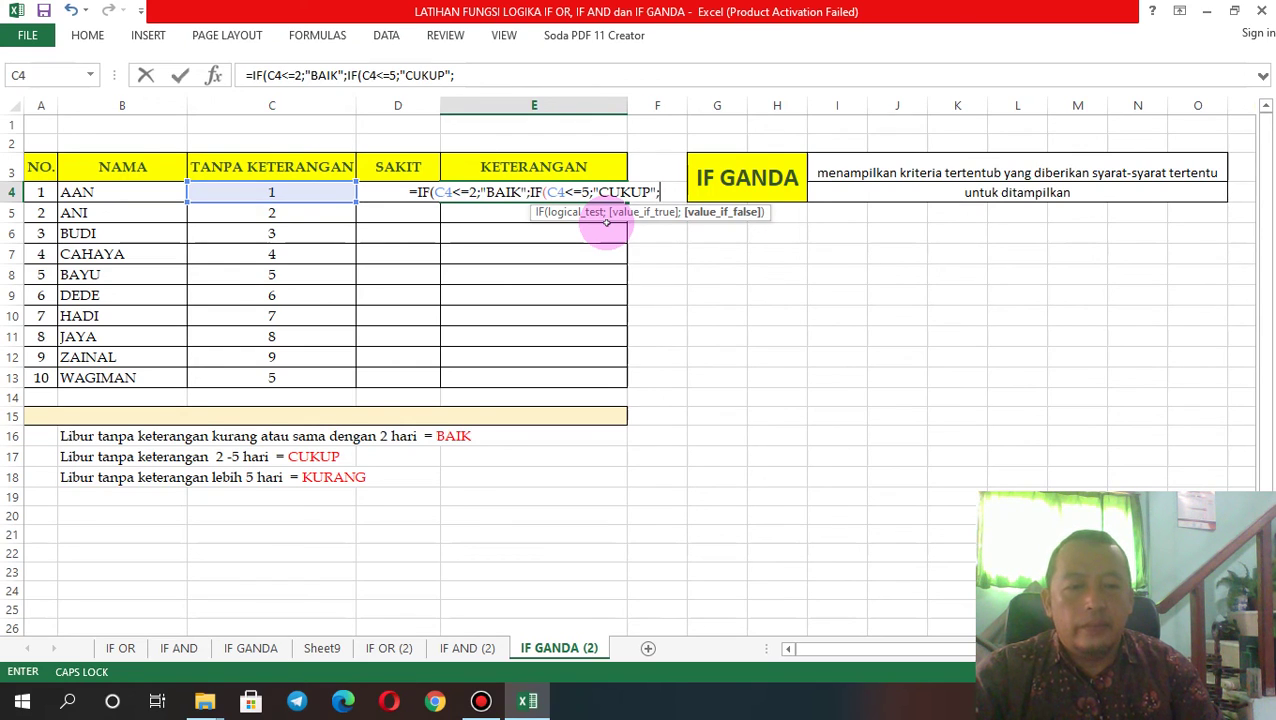
- Complete the E4 formula with "KURANG" as the nested value if false, close both IF functions and enter it
text(")
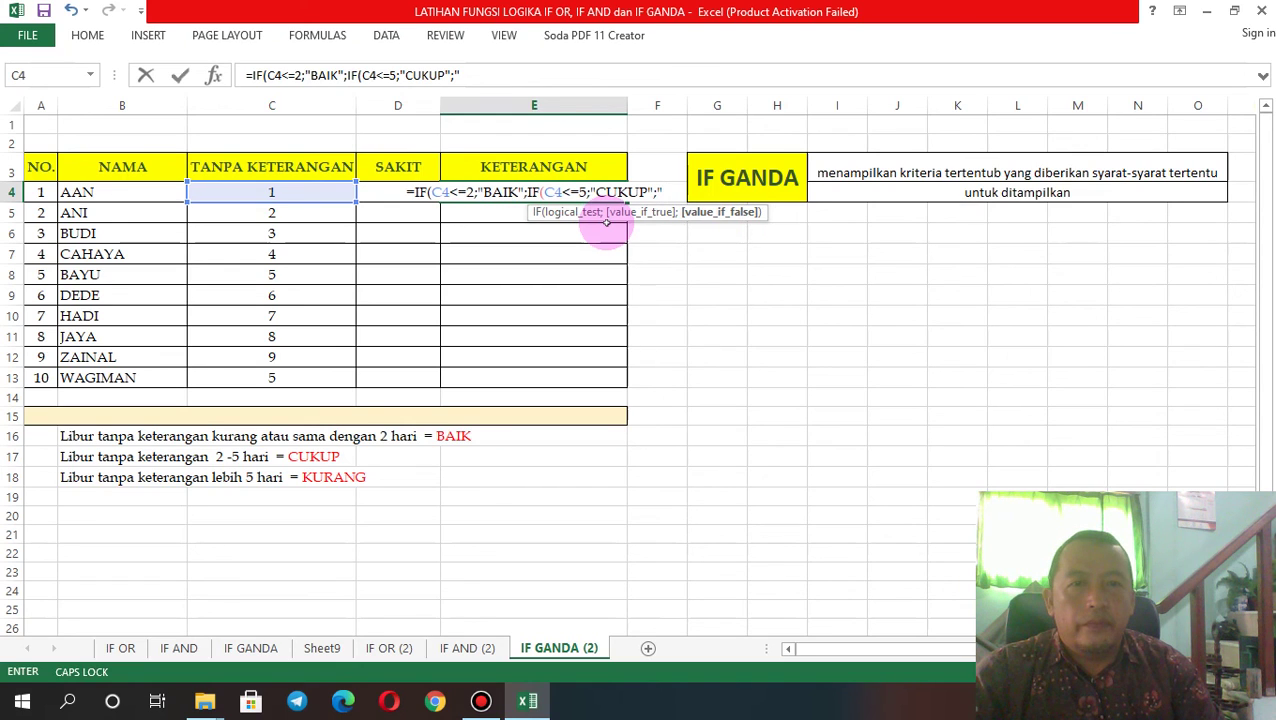
text(KURA)
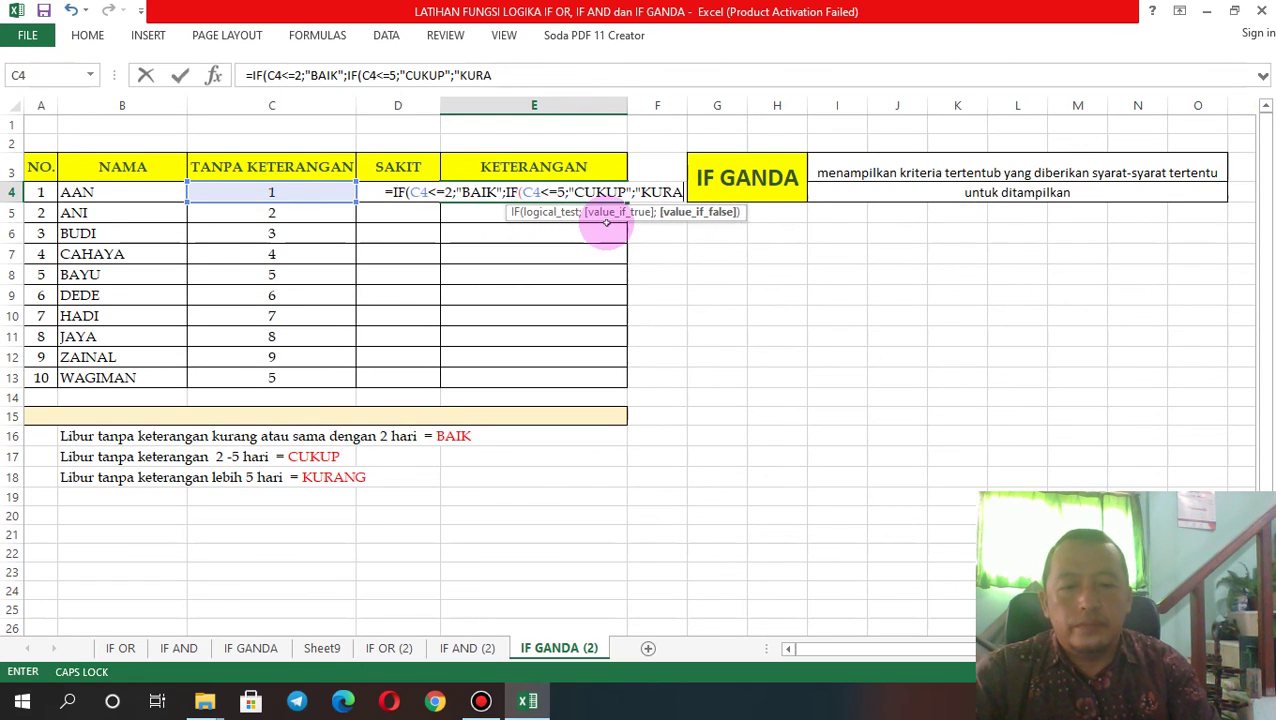
text(NG)
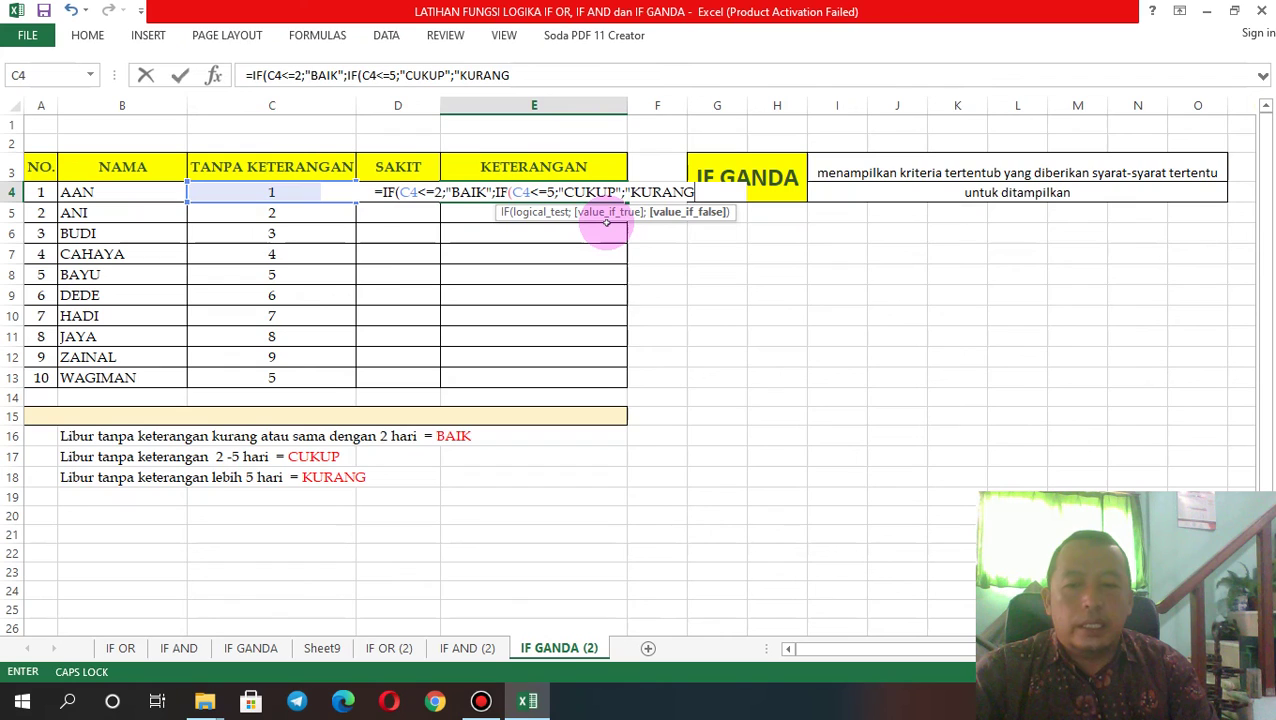
text(")
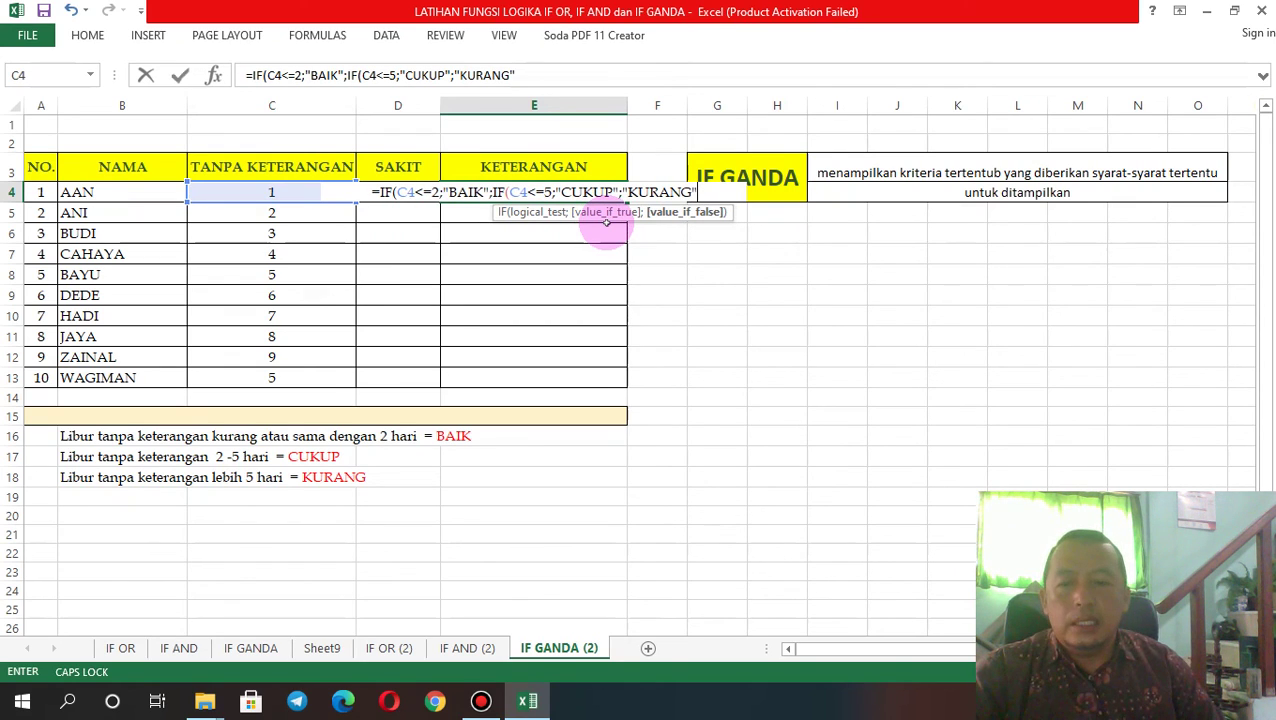
text()))
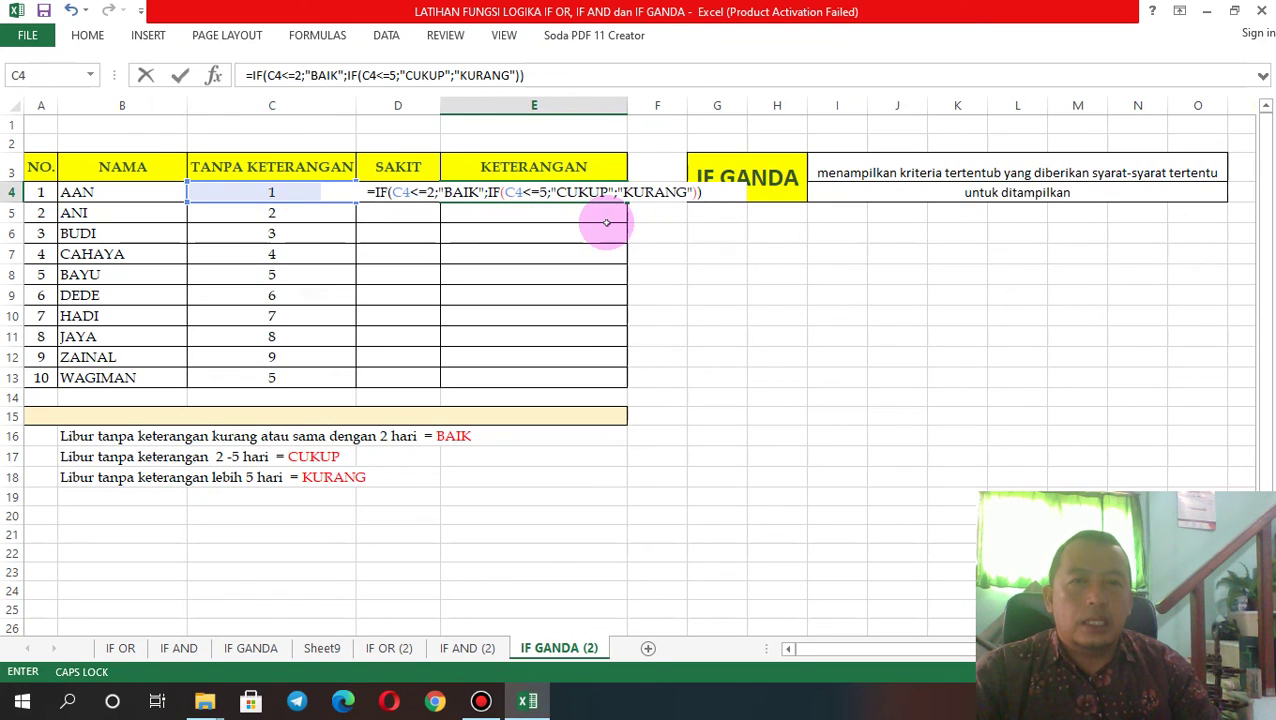
key(Return)
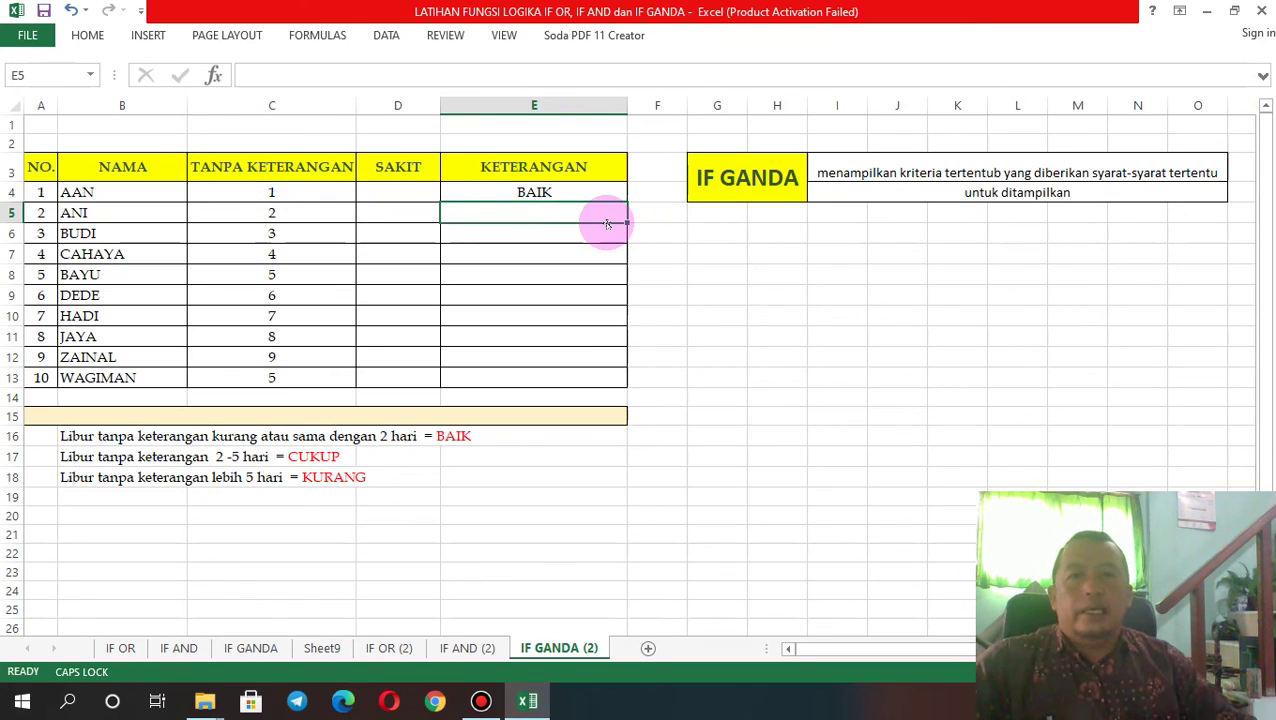
- Copy the nested IF formula from E4 down the KETERANGAN column to E13
click(280, 196)
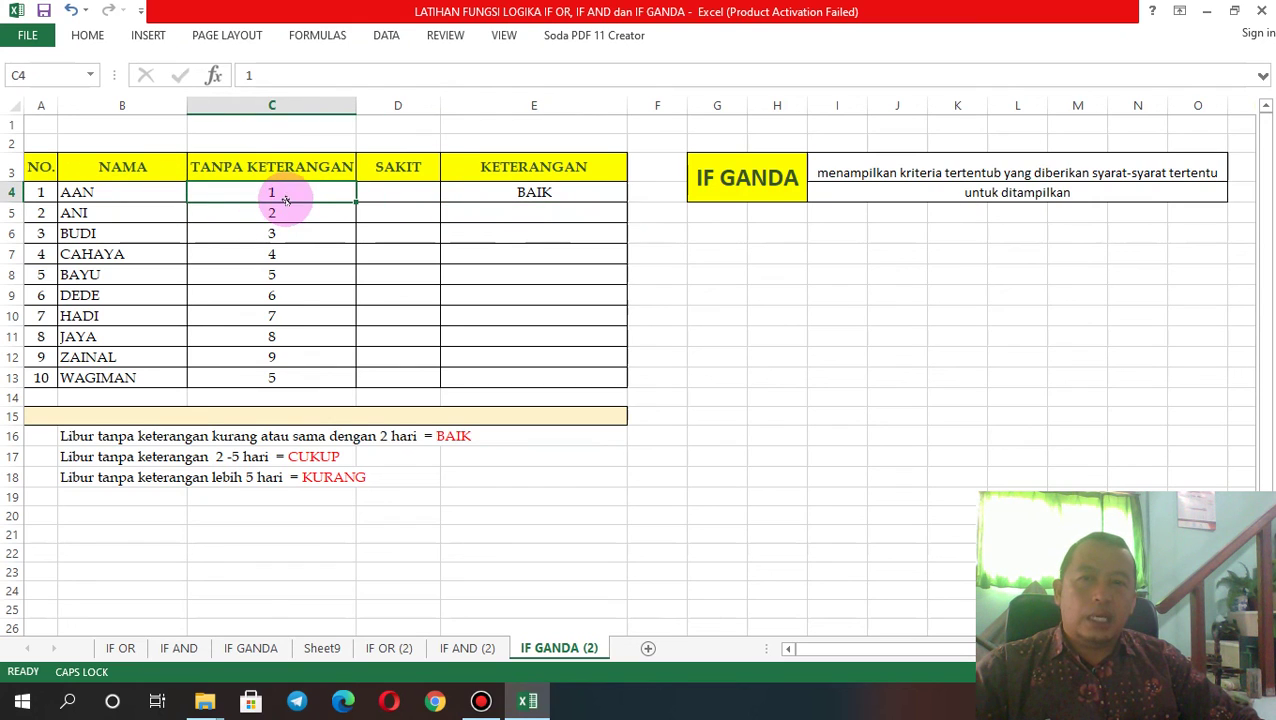
click(605, 195)
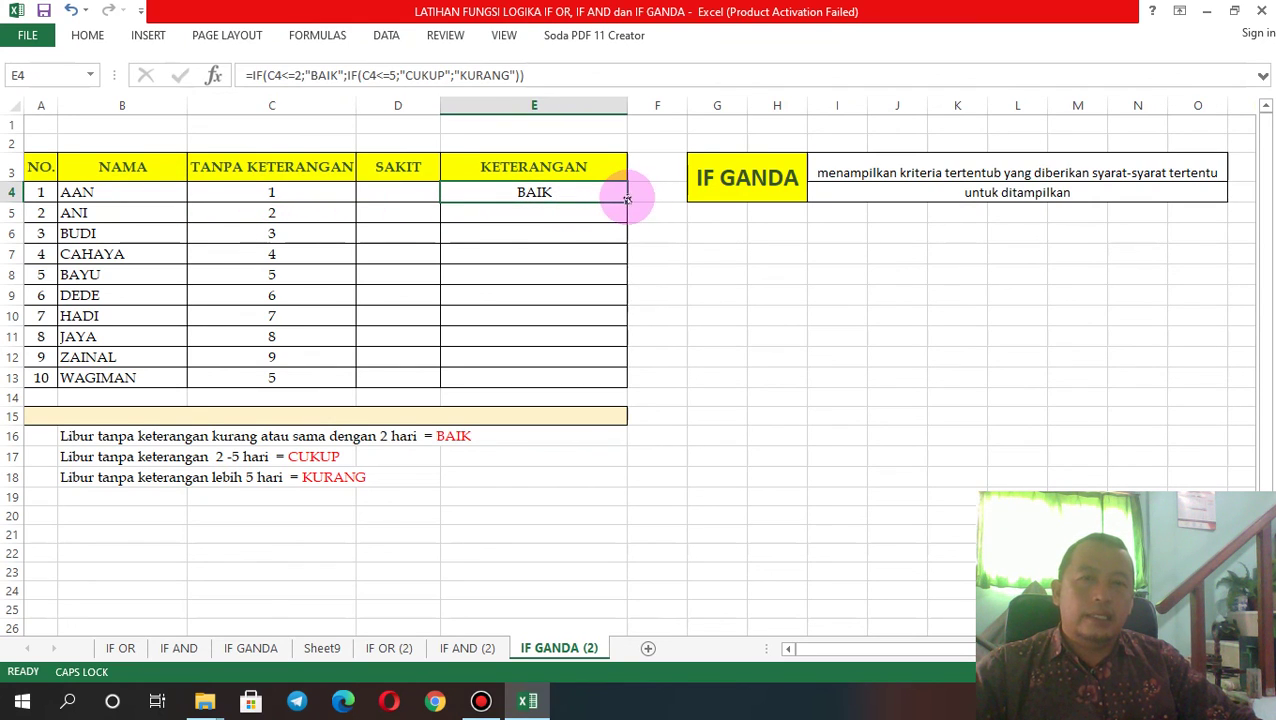
drag(626, 200, 675, 382)
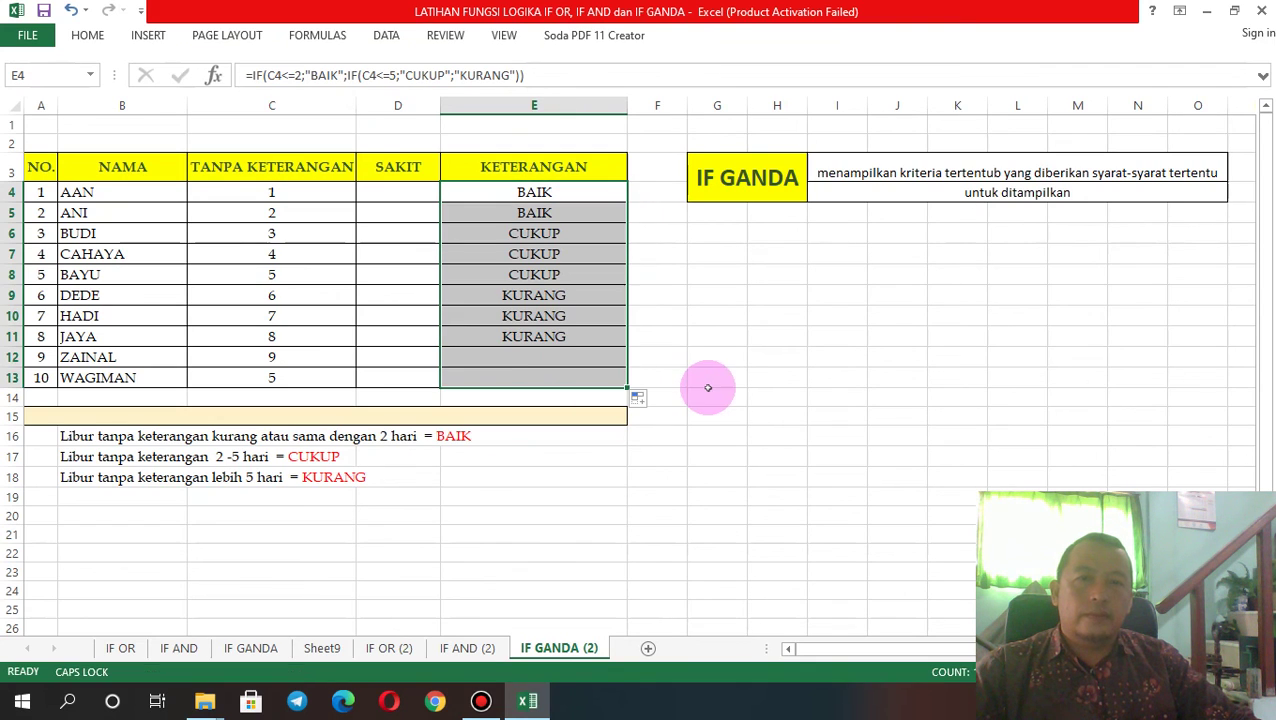
- Check the grades against the TANPA KETERANGAN values, and set the absence count in C13 to 20
click(270, 193)
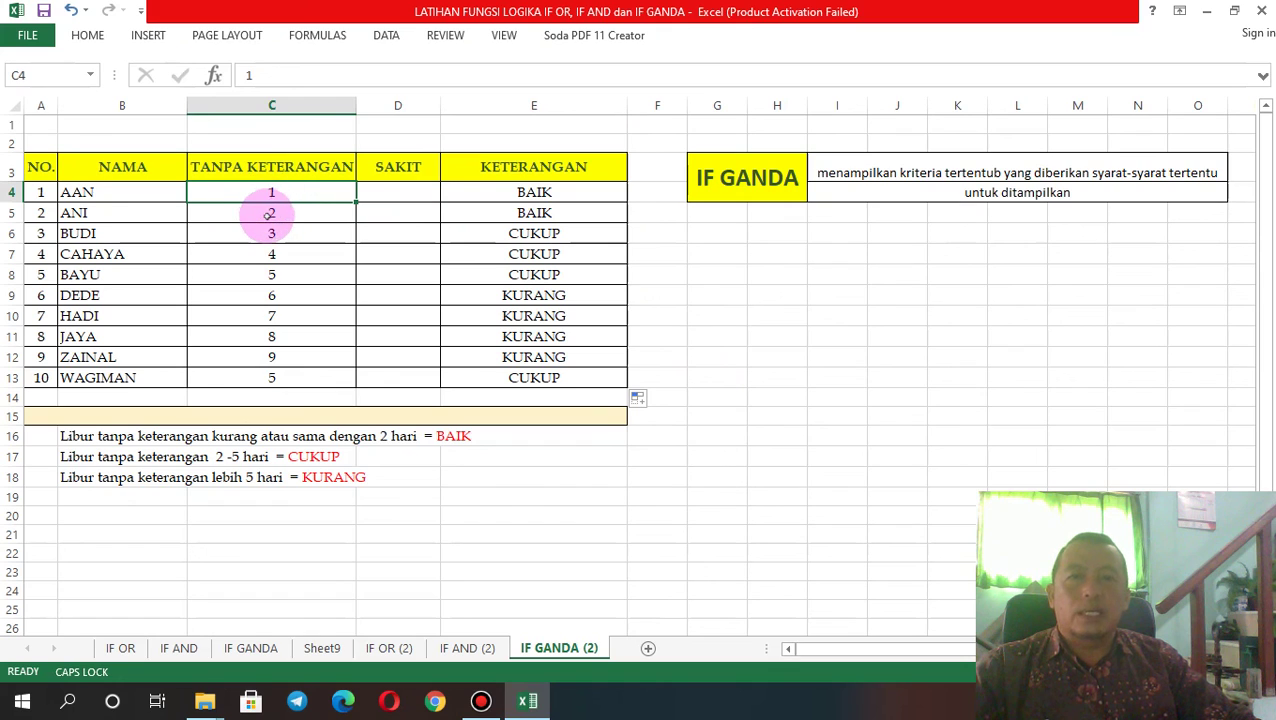
click(279, 214)
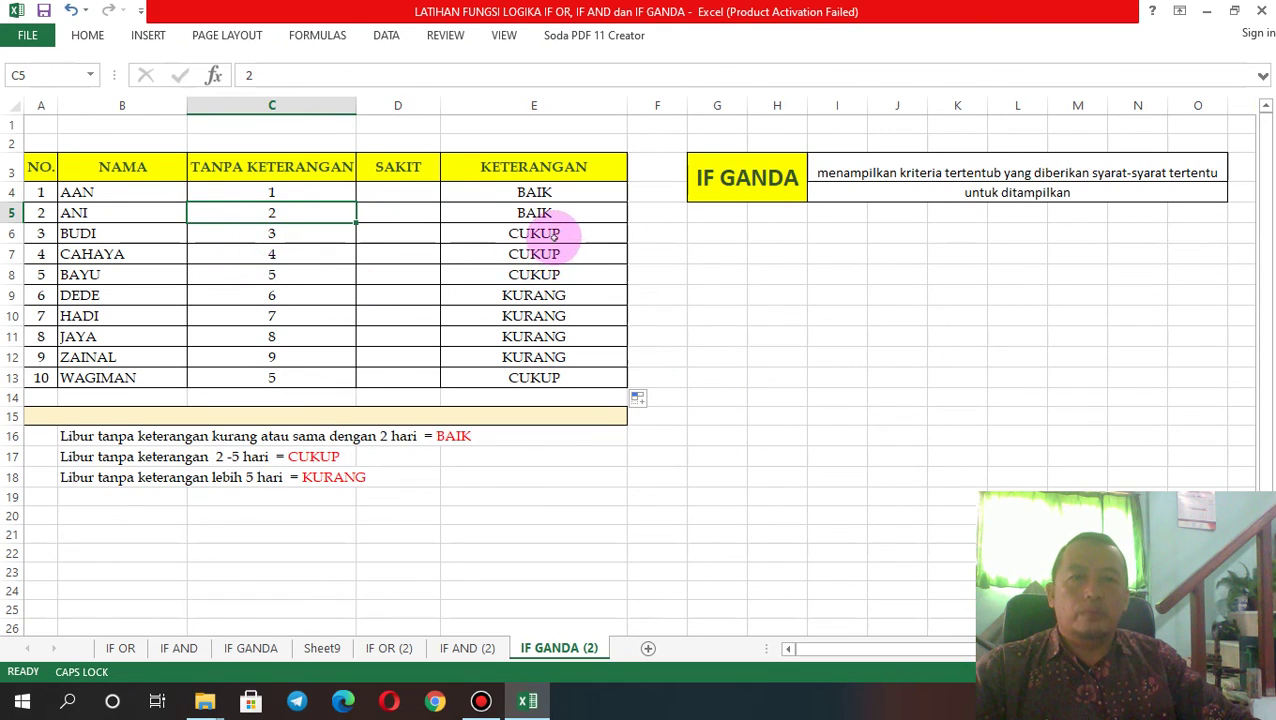
drag(553, 234, 561, 274)
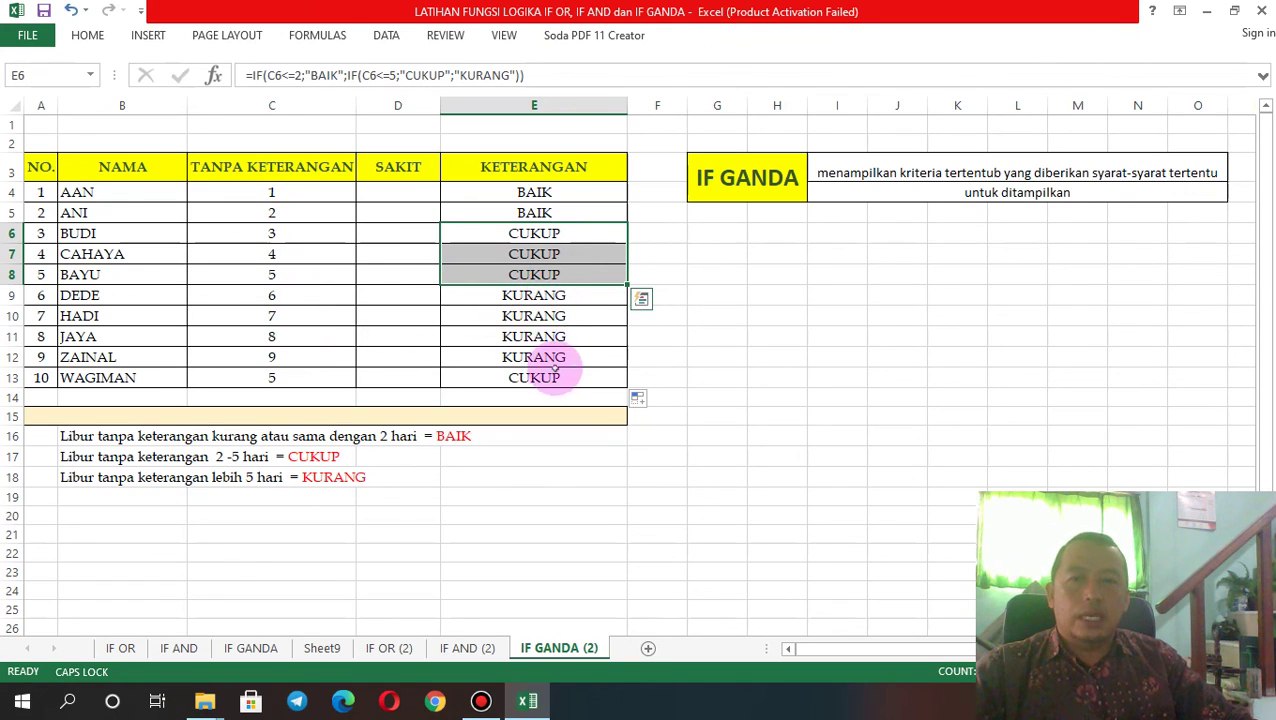
click(290, 380)
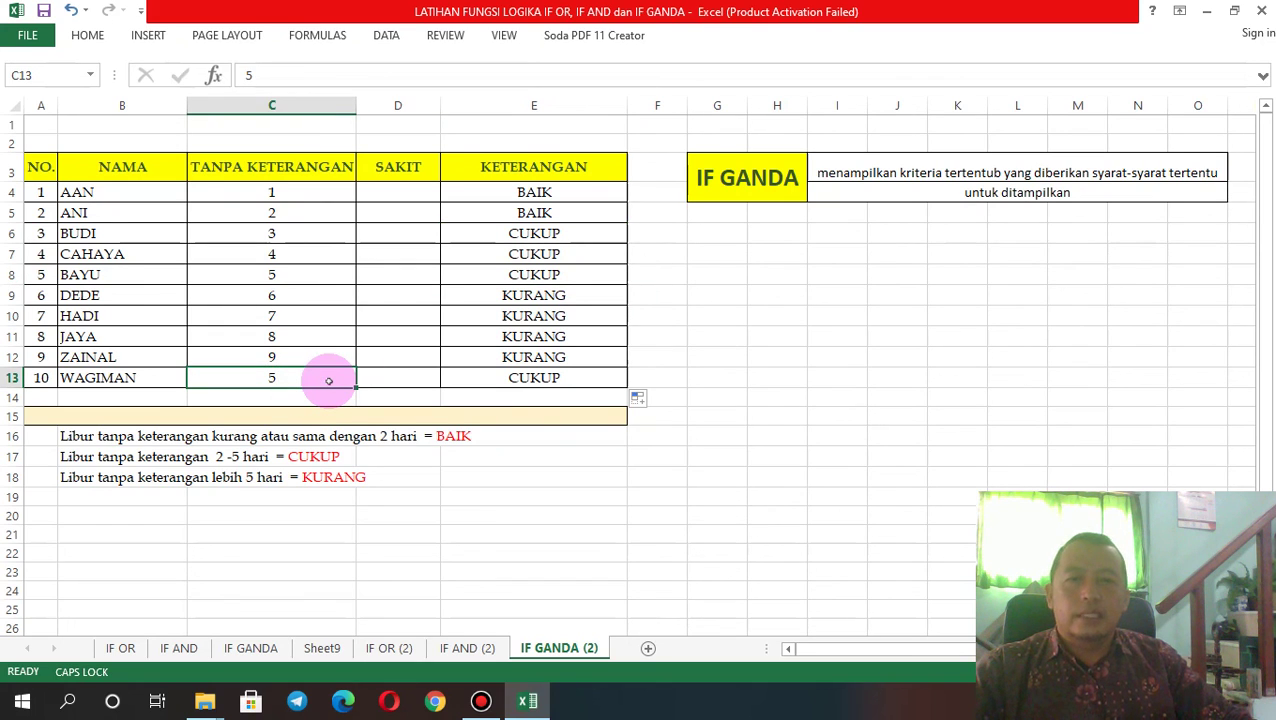
text(20)
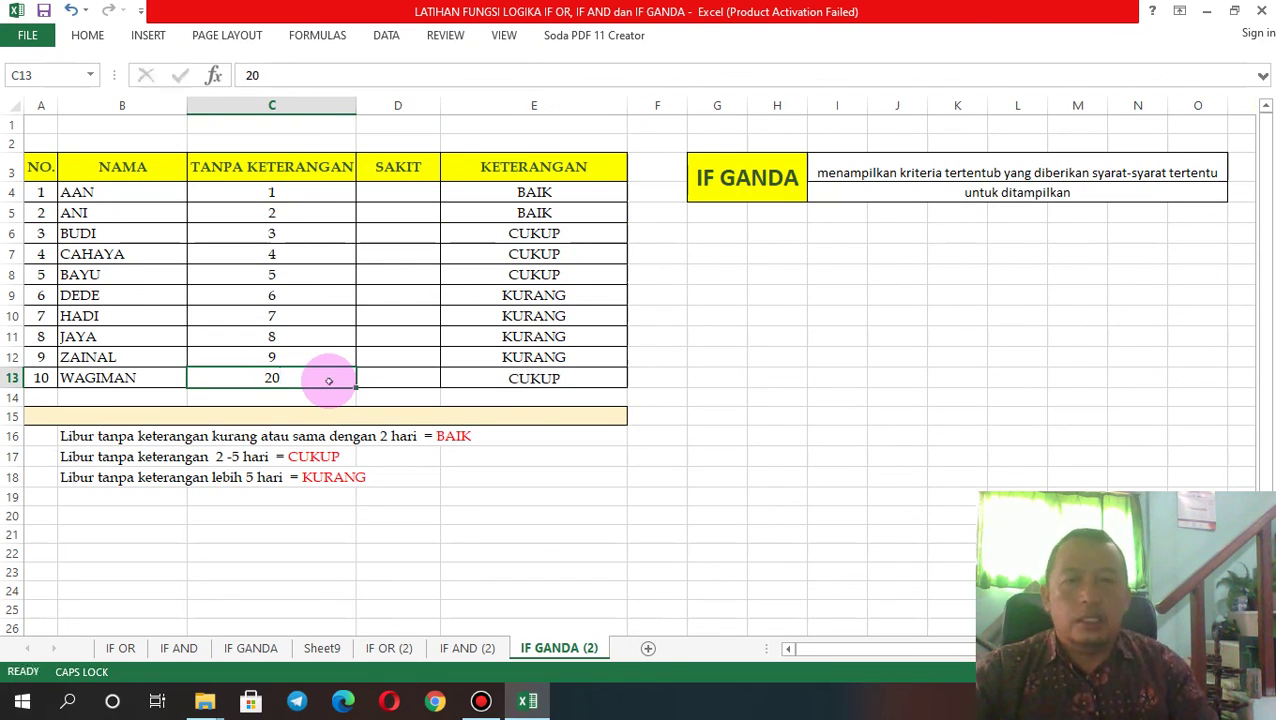
key(Return)
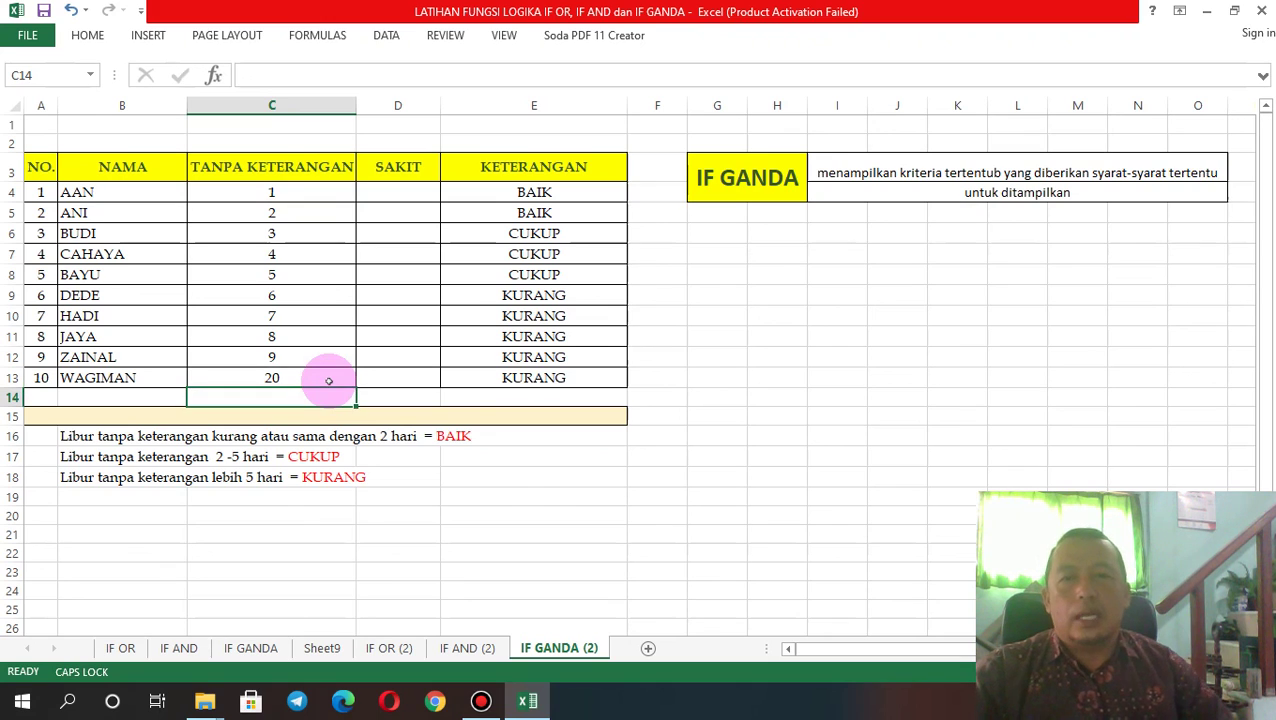
- Review the E4 formula against the BAIK criterion in B16, and go to Sheet9 with the comparison operators
click(535, 192)
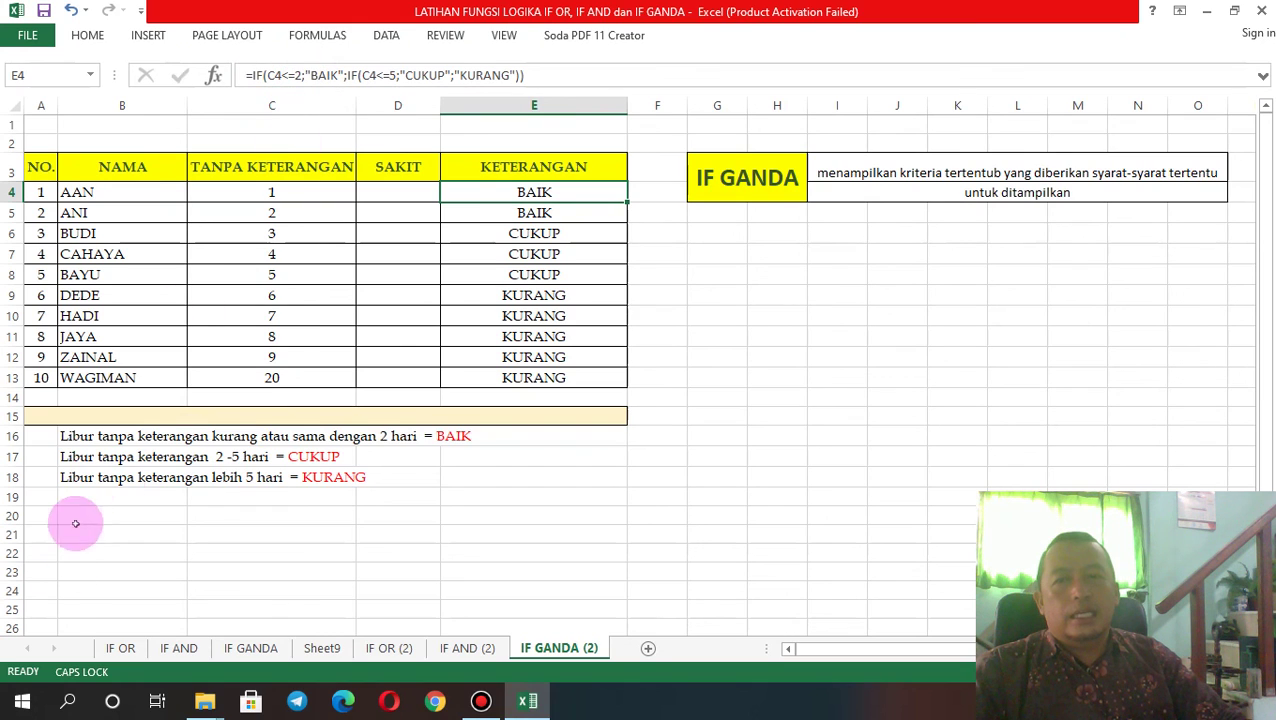
click(62, 437)
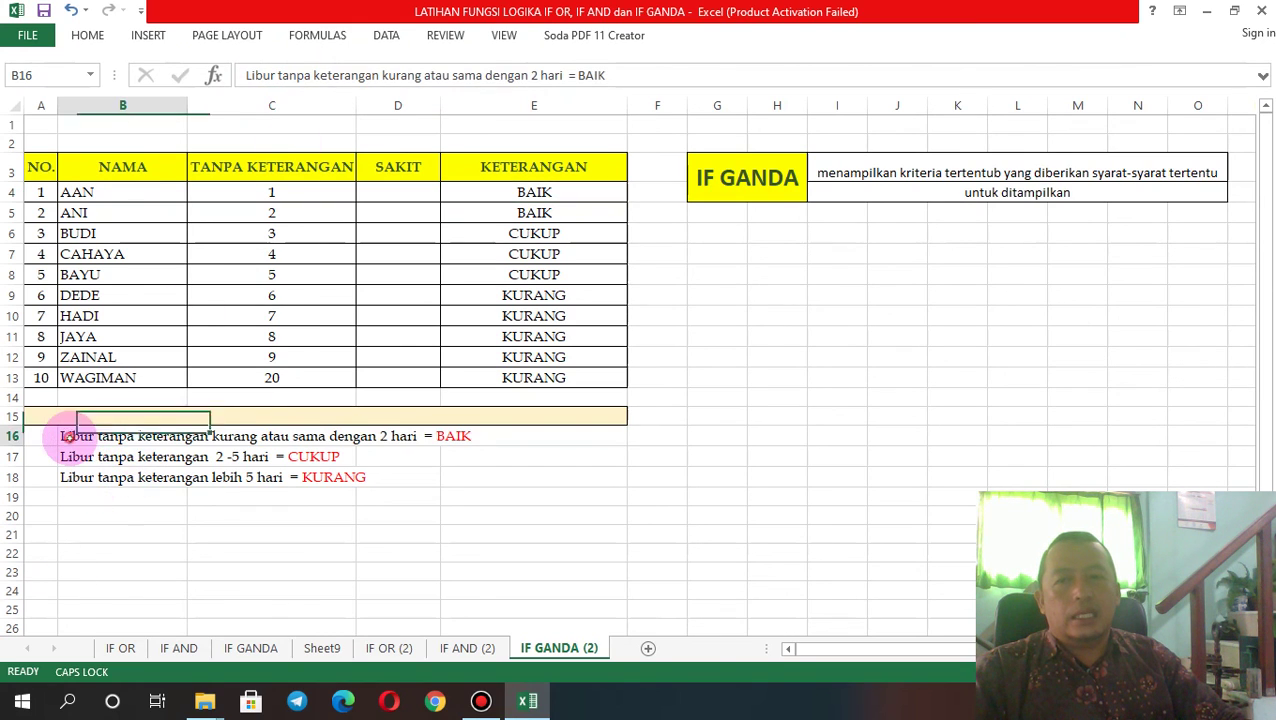
click(553, 191)
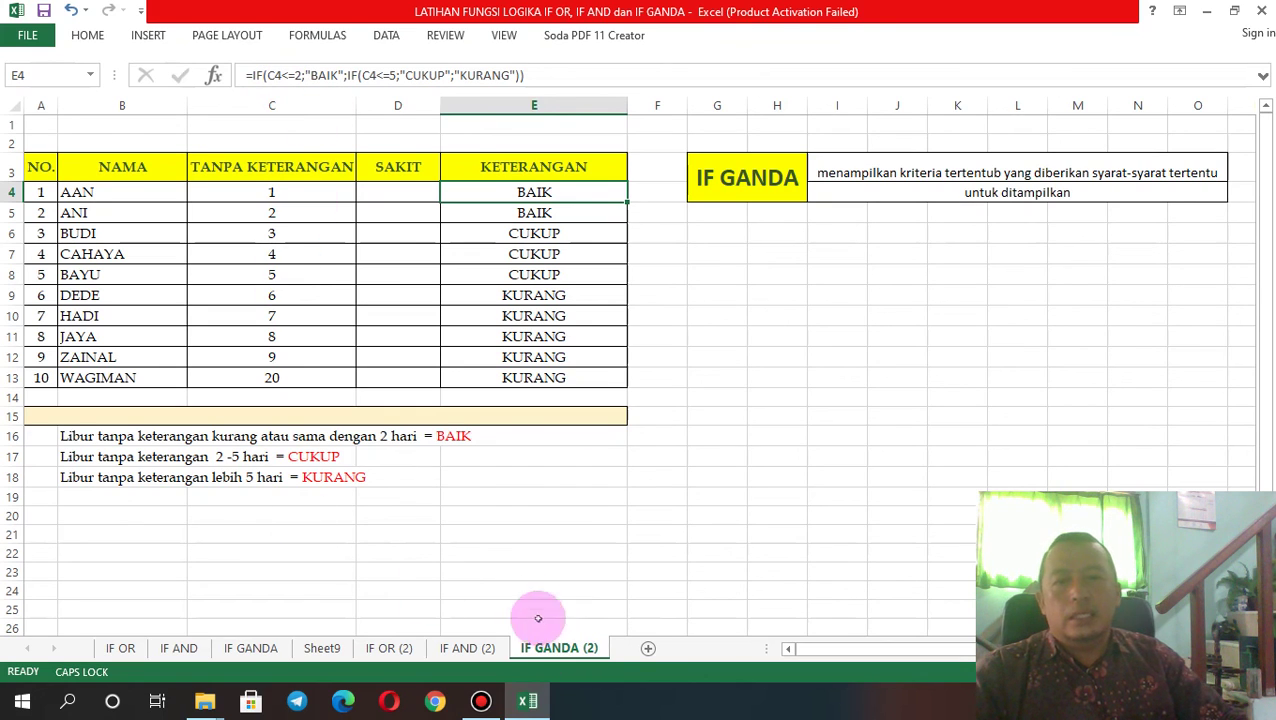
click(805, 383)
click(752, 293)
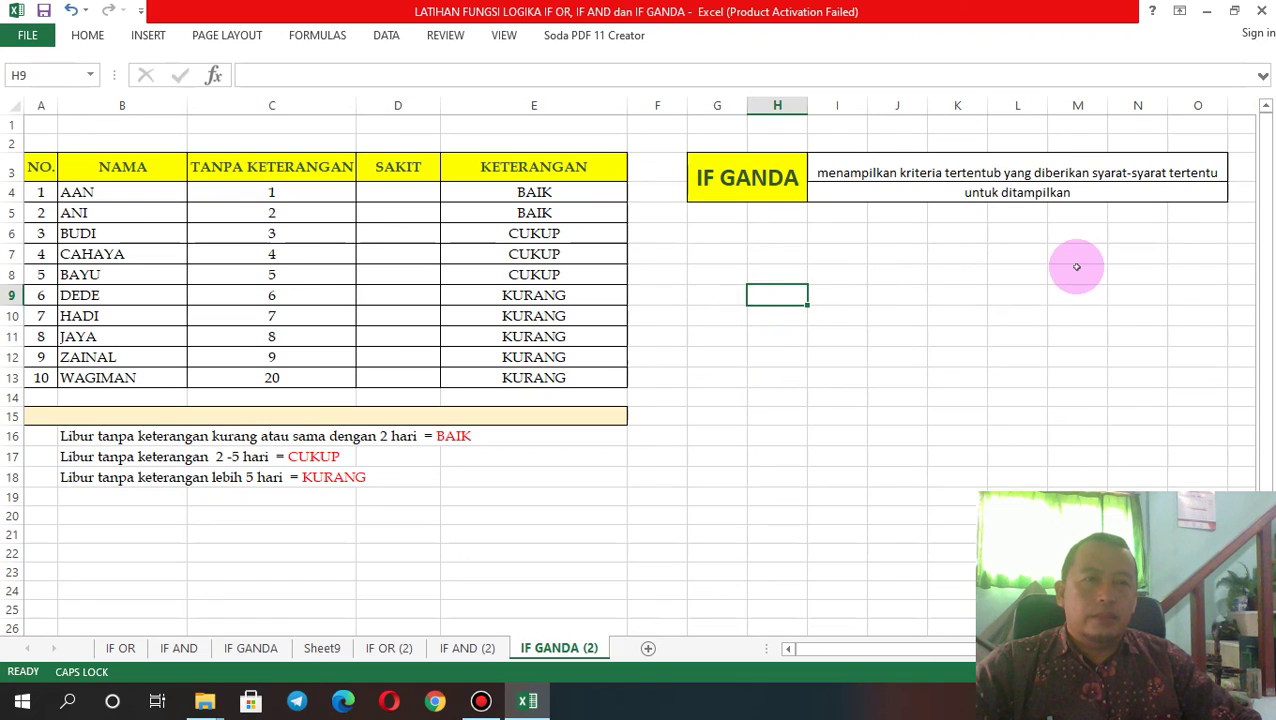
click(1077, 270)
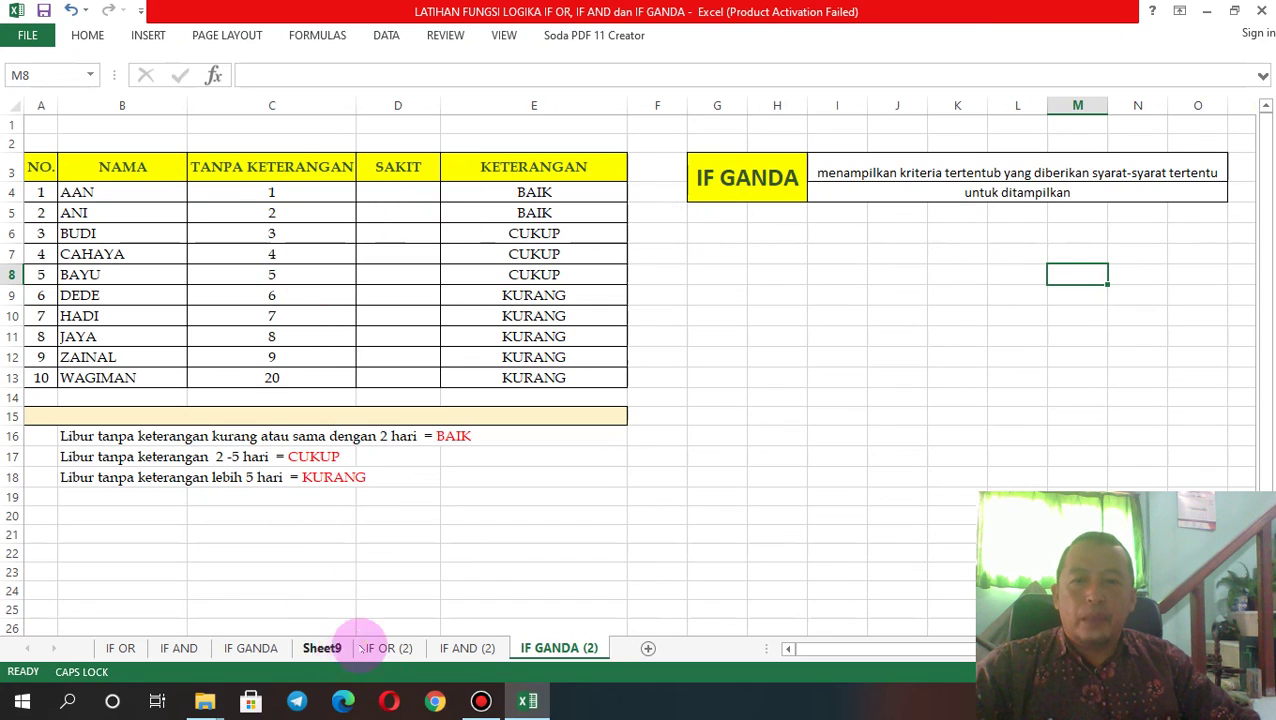
click(330, 648)
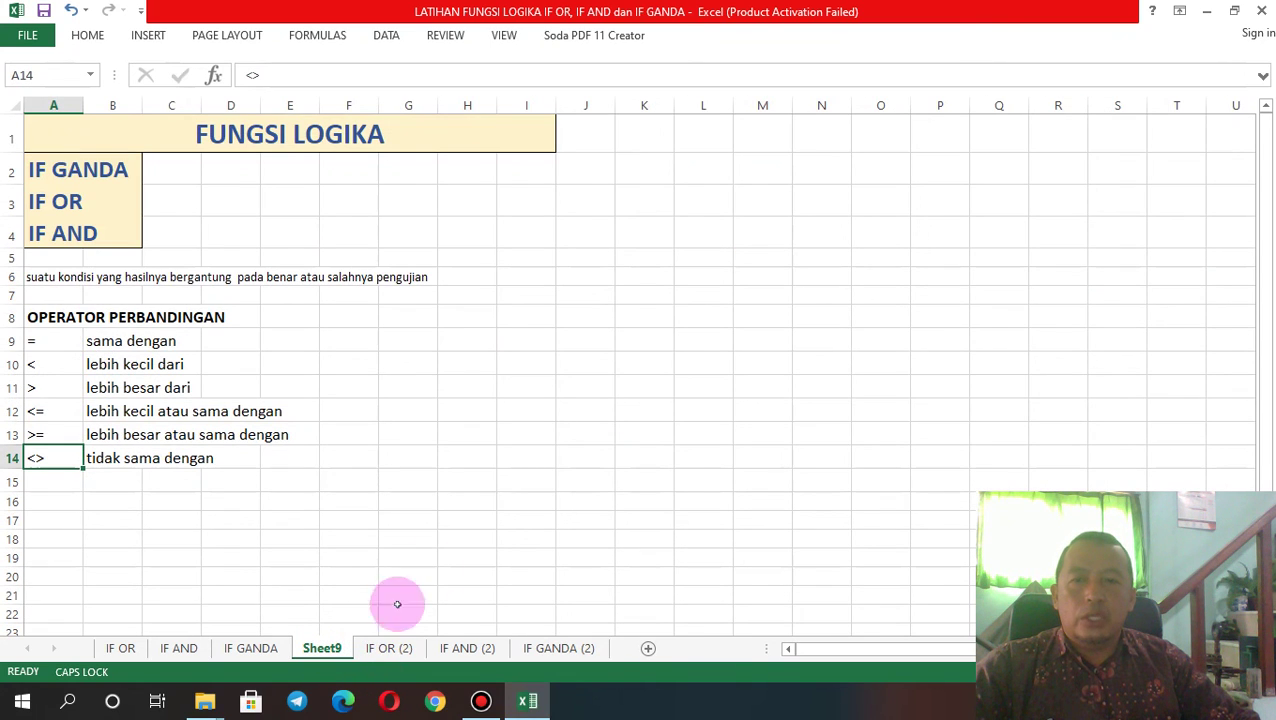